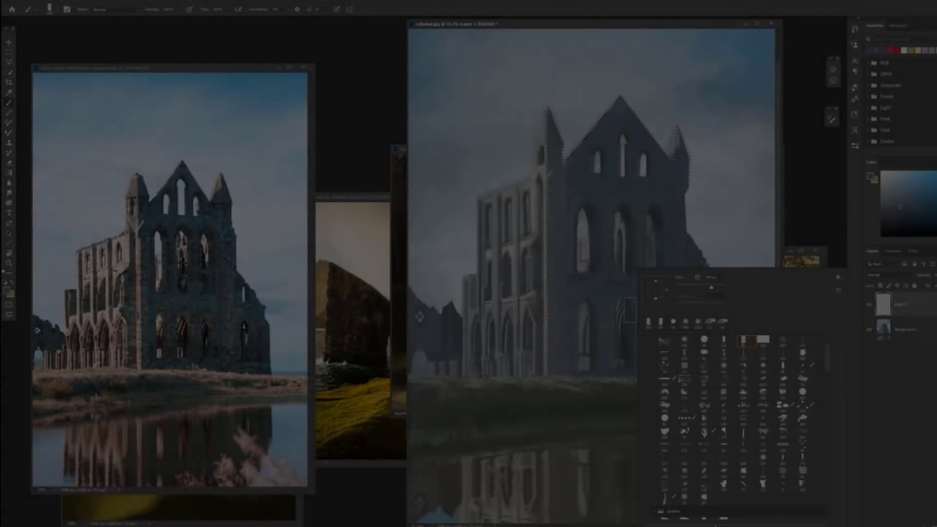
Choose an enlarged textured brush from the G-Rutkowski brushes2017 group and paint blue over the selected front wall of the cathedral
drag(828, 364, 830, 444)
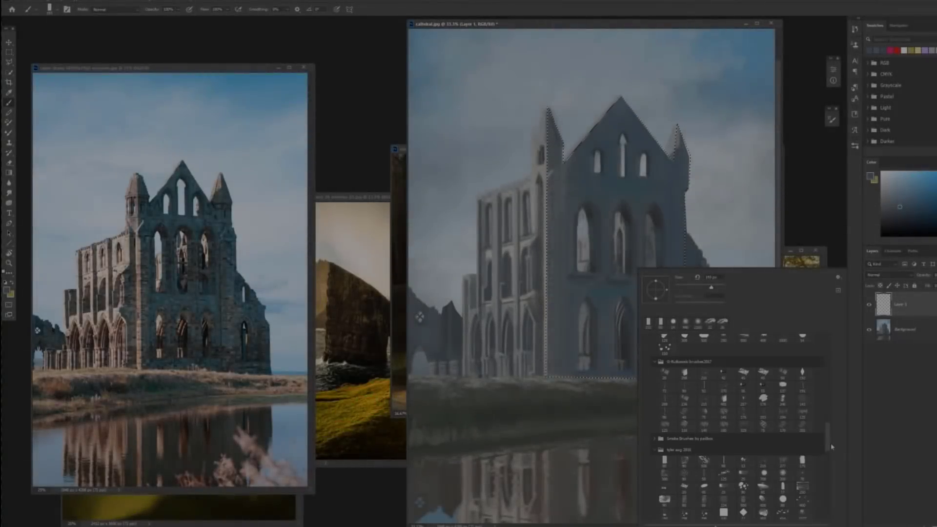
click(687, 397)
drag(713, 287, 717, 287)
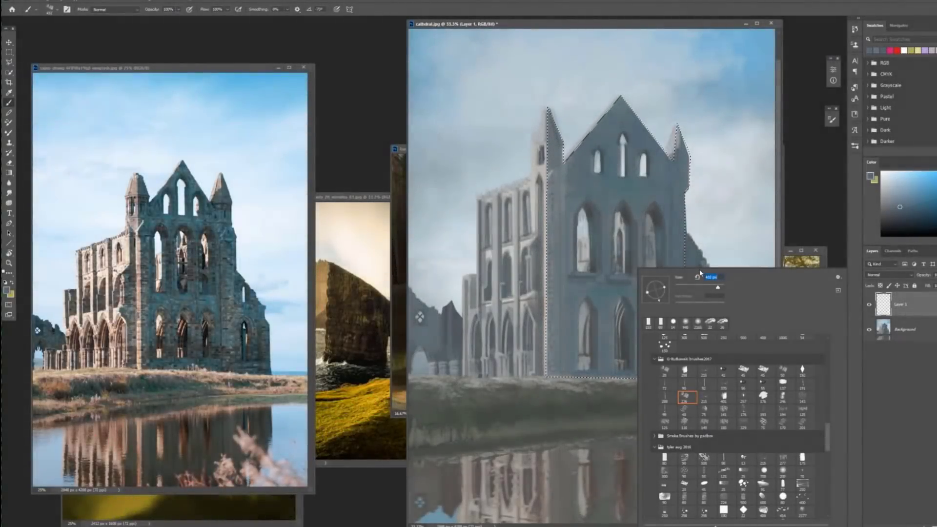
click(915, 202)
drag(644, 234, 603, 406)
Extend the blue base across the middle and lower front wall, varying the strokes with other textured brushes and sizes
right_click(634, 313)
click(784, 398)
drag(634, 235, 651, 301)
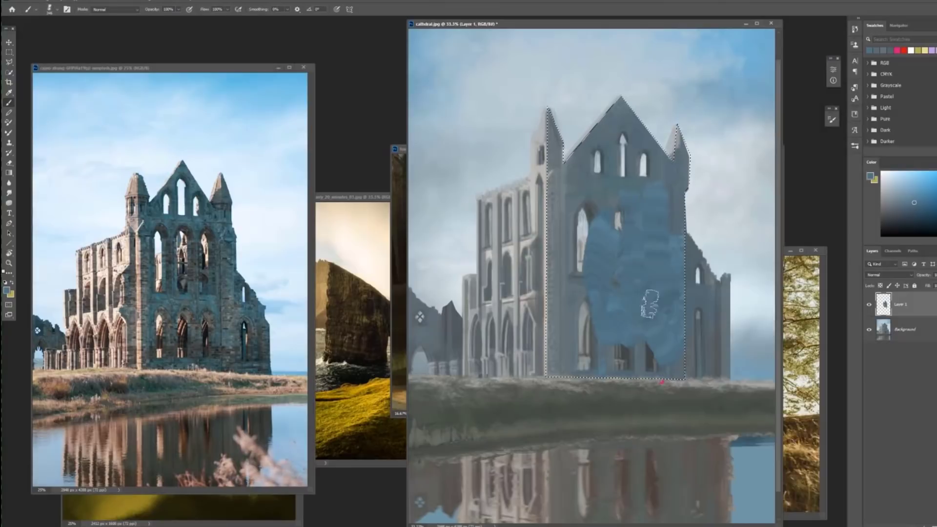
right_click(653, 301)
drag(736, 288, 731, 288)
click(743, 394)
drag(644, 210, 621, 308)
right_click(644, 293)
drag(721, 287, 723, 287)
drag(588, 220, 578, 317)
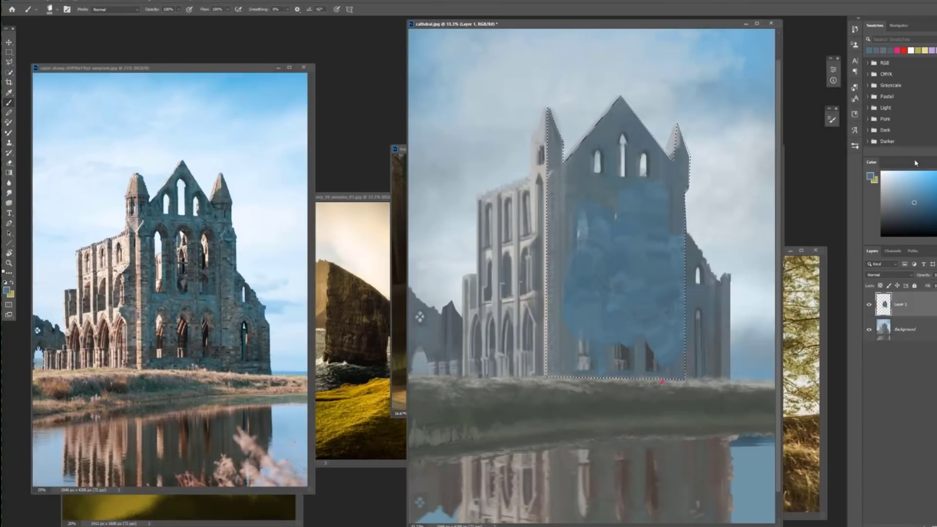
Paint teal and green variations over the upper front wall and blend them downwards with tones sampled from the wall
click(918, 200)
drag(630, 195, 649, 220)
drag(654, 175, 672, 264)
click(916, 201)
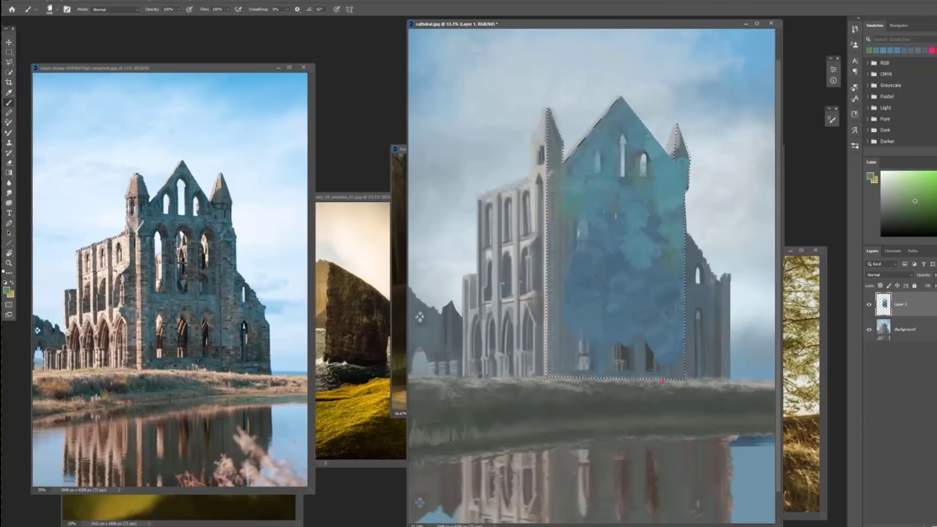
alt+click(626, 250)
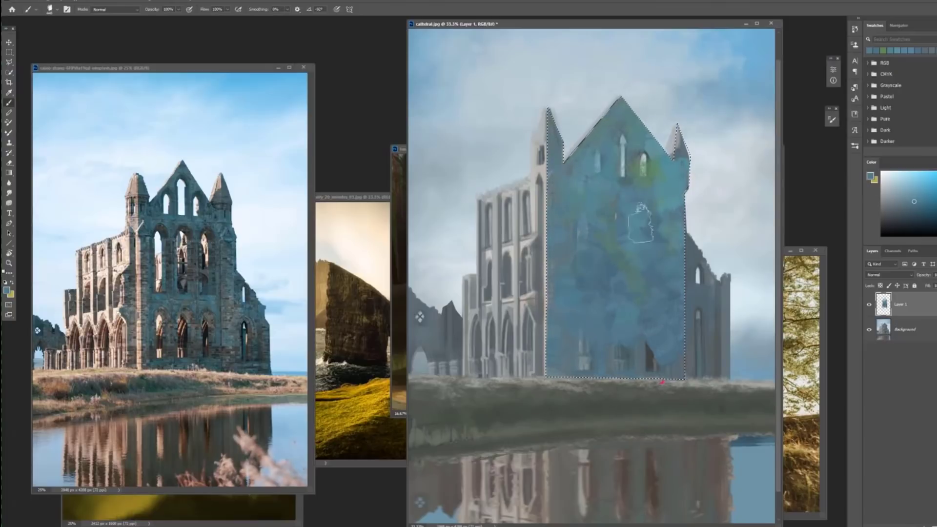
alt+click(649, 244)
drag(646, 246, 633, 274)
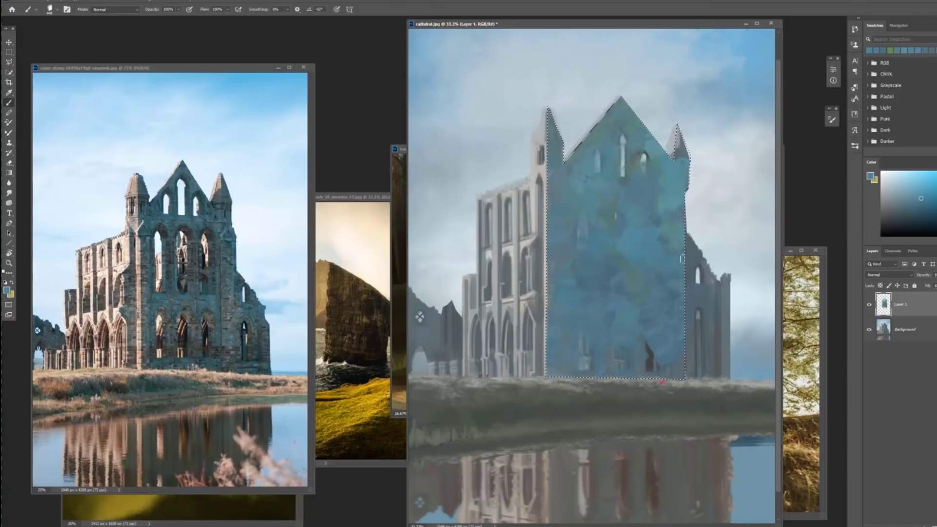
Paint muted violet over the base of the front wall and blend it upwards with sampled tones
click(936, 187)
click(901, 208)
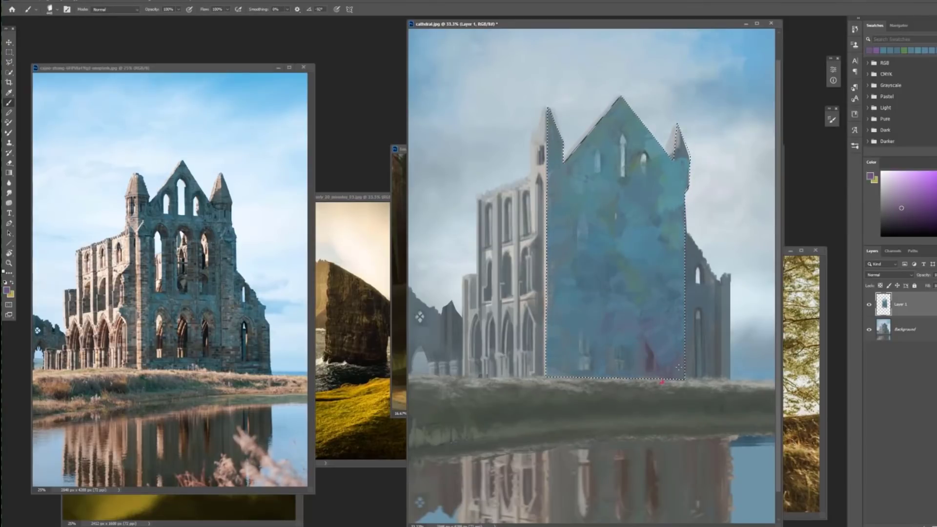
alt+click(674, 346)
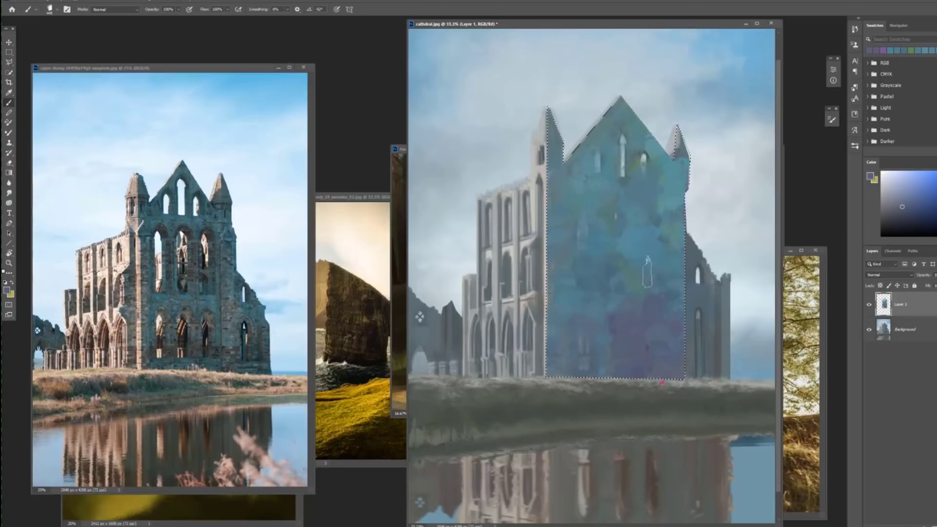
alt+click(656, 375)
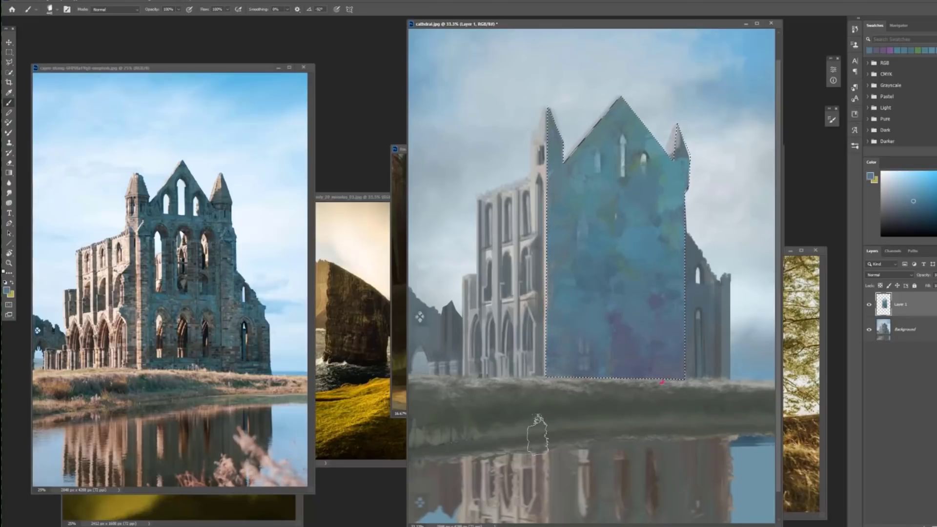
Paint reddish-brown patches along the lower front wall, blend them with sampled tones, and clear the selection
alt+click(574, 320)
alt+click(563, 427)
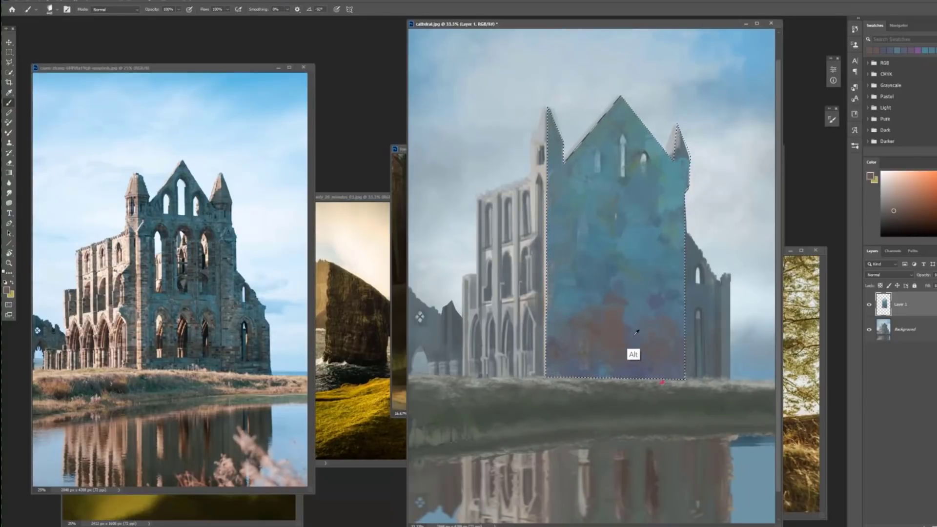
alt+click(594, 334)
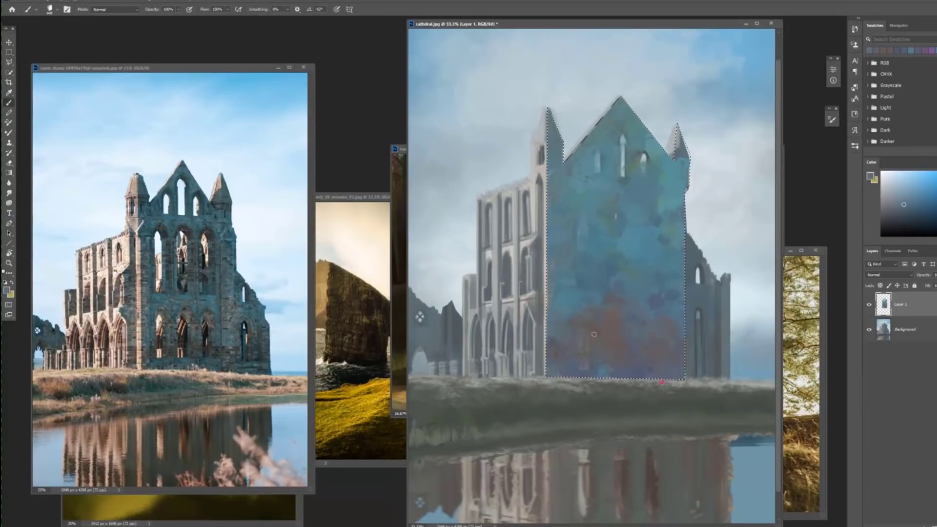
alt+click(618, 348)
key(ctrl+d)
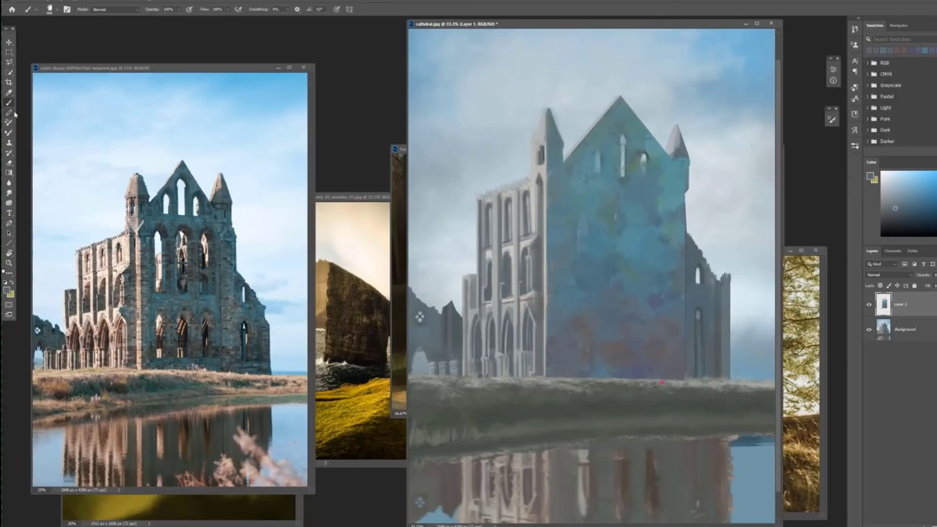
right_click(573, 243)
click(661, 373)
alt+click(541, 188)
right_click(547, 168)
click(610, 189)
drag(481, 89, 473, 112)
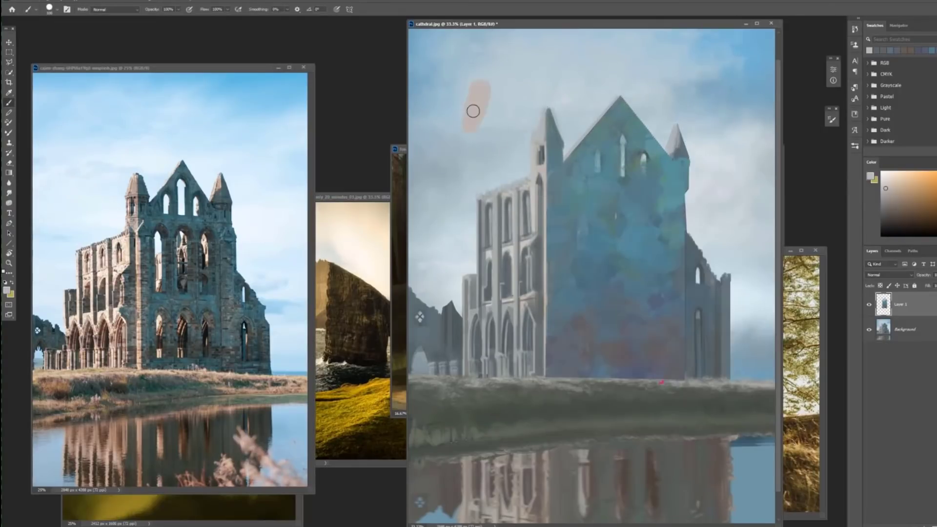
key(ctrl+z)
Outline the cathedral's sunlit side wall and its tower edge with a straight-edged lasso selection down to the grass
key(l)
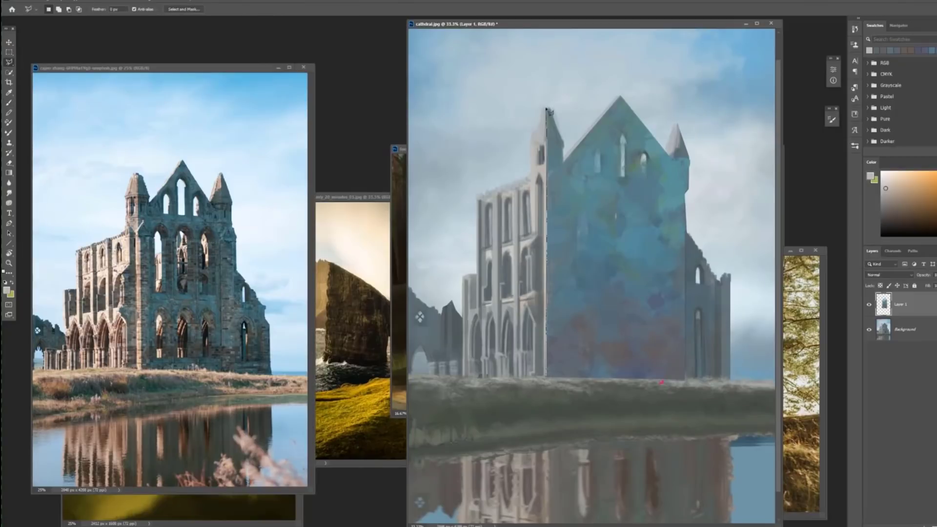
click(531, 175)
click(476, 195)
click(476, 272)
click(462, 274)
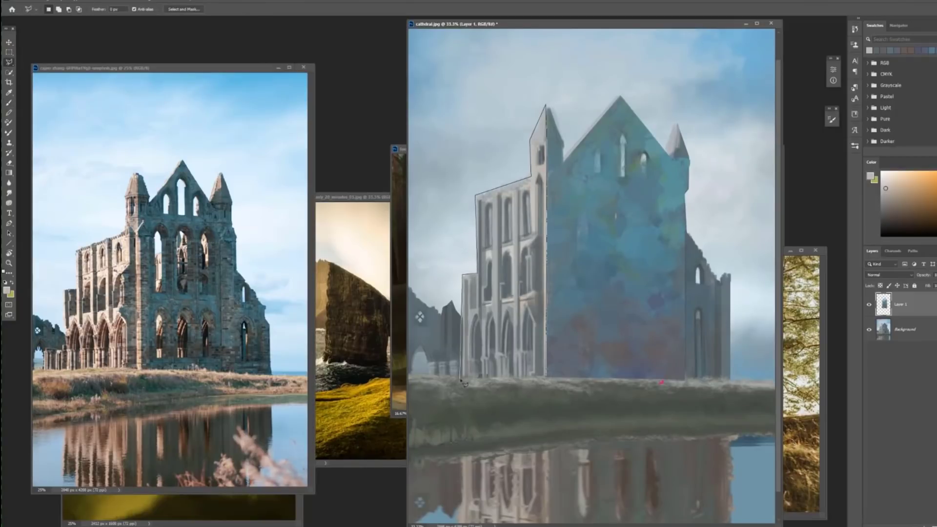
click(462, 377)
click(547, 377)
Choose a textured brush from the G-Rutkowski brushes2017 group and fill the selected side wall with a light cream base
key(b)
right_click(572, 238)
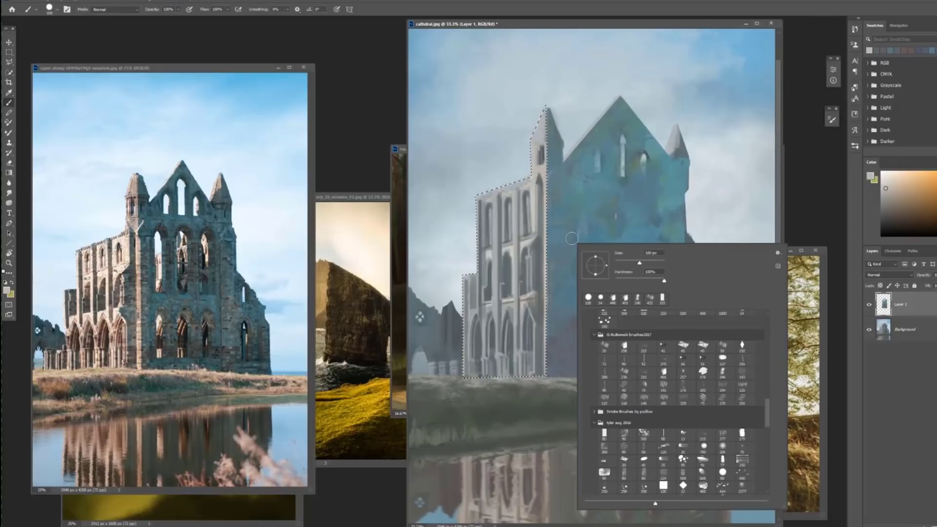
double_click(703, 374)
alt+click(533, 141)
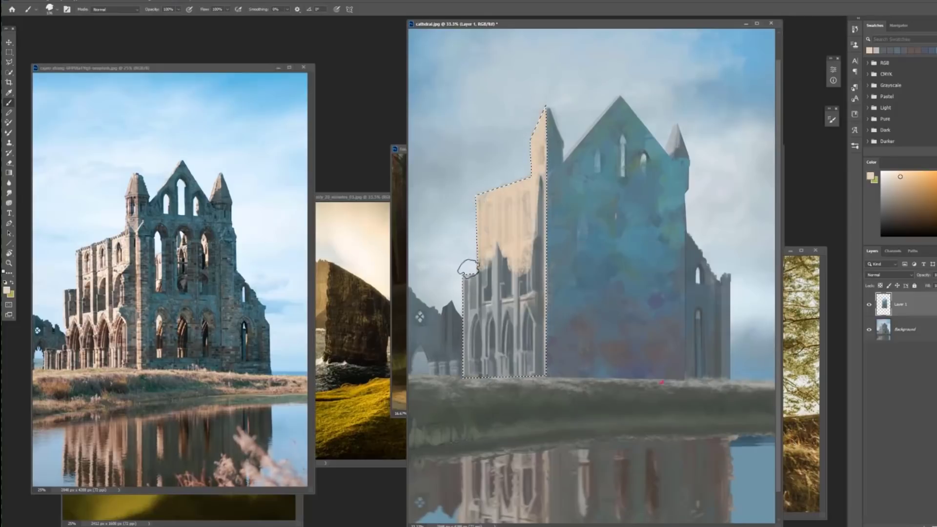
Paint a warm salmon pink over the cream base of the selected side wall
click(936, 233)
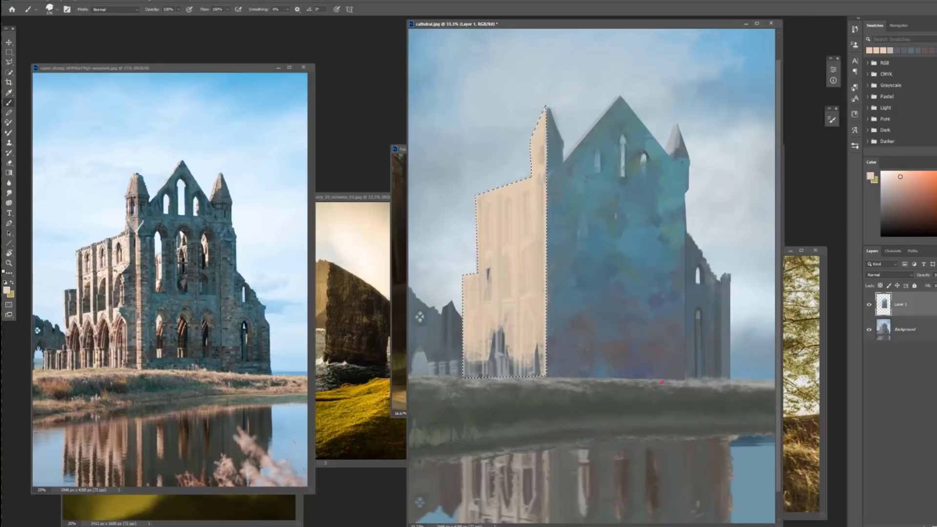
alt+click(110, 267)
click(913, 181)
mouse_move(512, 200)
mouse_down()
mouse_move(525, 150)
mouse_move(528, 352)
mouse_move(521, 249)
mouse_move(489, 330)
mouse_up()
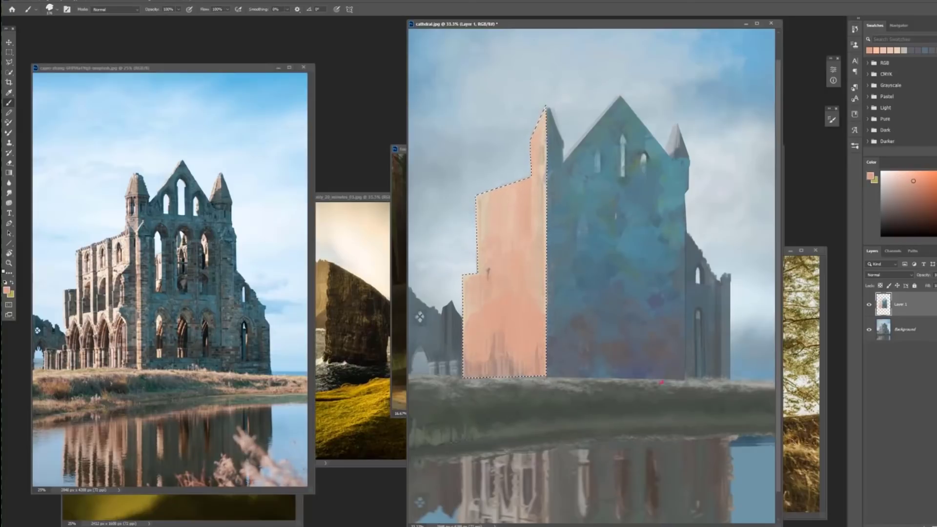
Layer golden orange over the salmon side wall and tower with two different textured brushes
click(936, 230)
drag(506, 207, 505, 264)
right_click(523, 312)
click(591, 370)
click(511, 228)
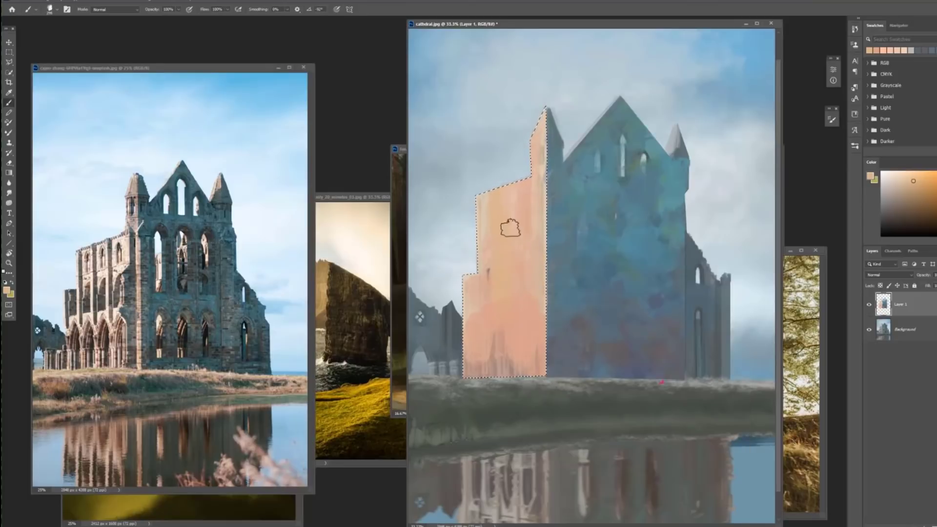
right_click(511, 227)
click(578, 415)
click(536, 175)
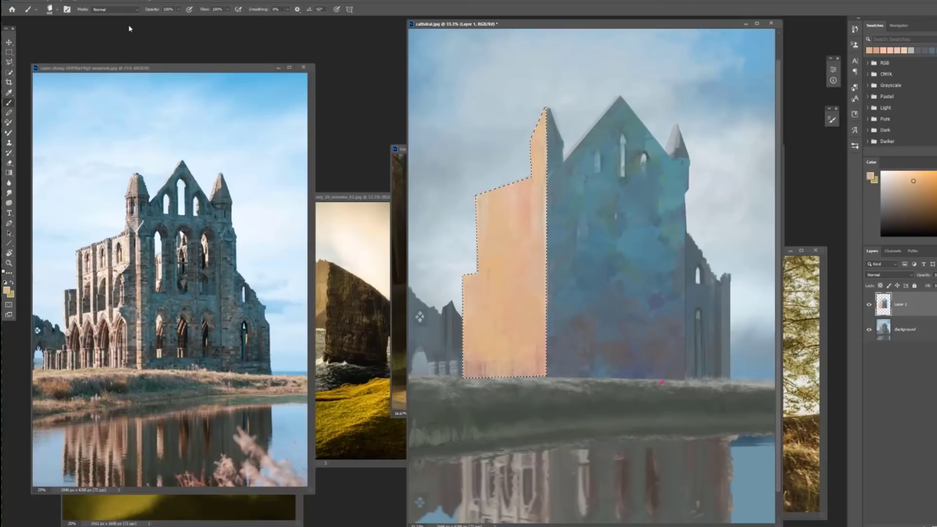
Set the brush blending mode to Overlay and add pale yellow highlights to the side wall
click(115, 9)
click(139, 117)
alt+click(489, 244)
drag(493, 219, 510, 244)
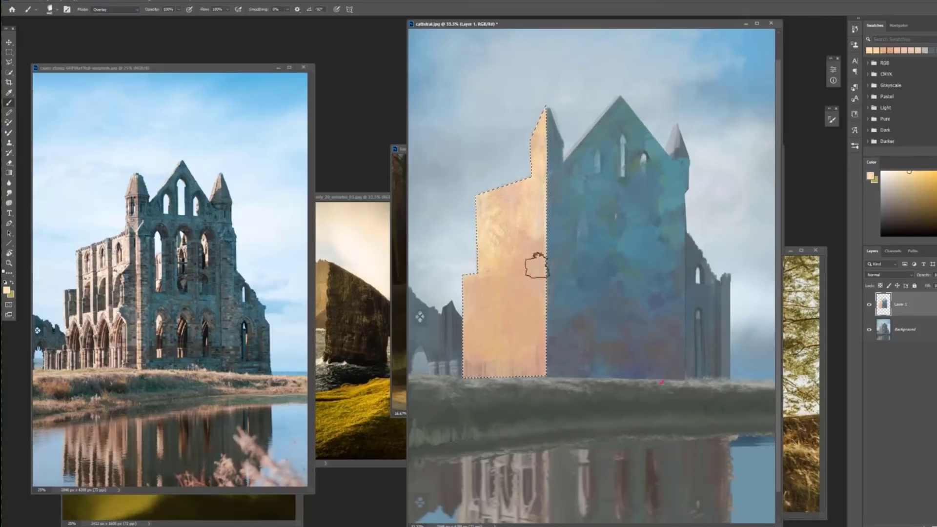
With Layer 1 hidden as needed, outline the front wall's rightmost tall arched window and cut it out of Layer 1
key(l)
click(869, 305)
click(646, 276)
click(664, 277)
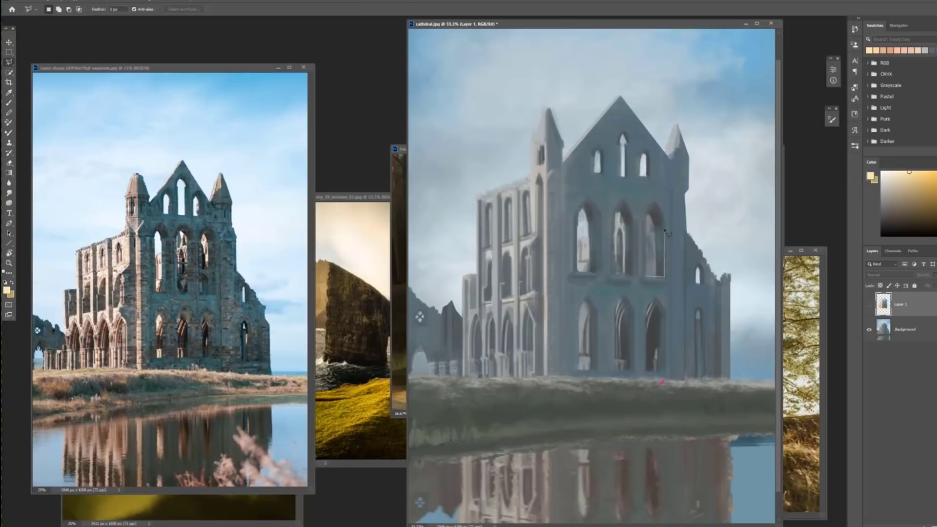
click(647, 277)
click(869, 304)
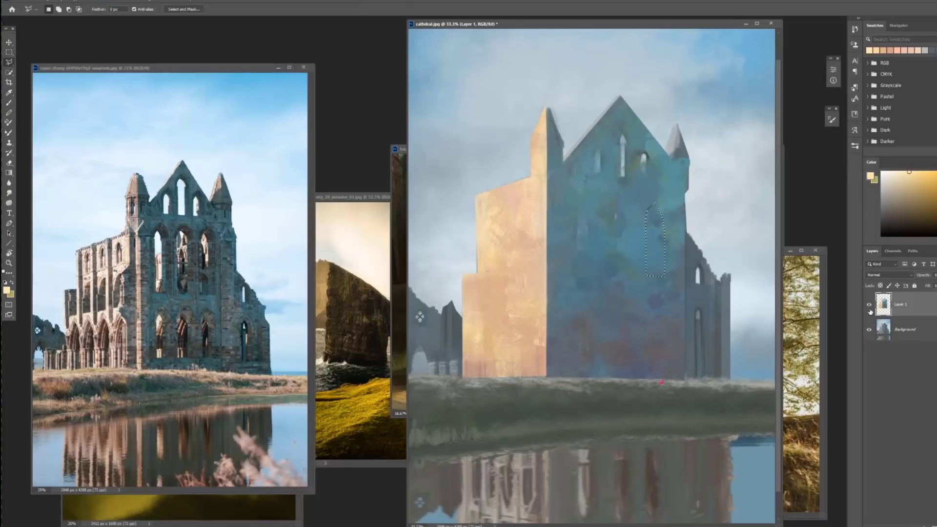
key(ctrl+d)
Hide Layer 1 to trace the middle and left tall arched windows, show it again, and delete both shapes from its paint
click(869, 304)
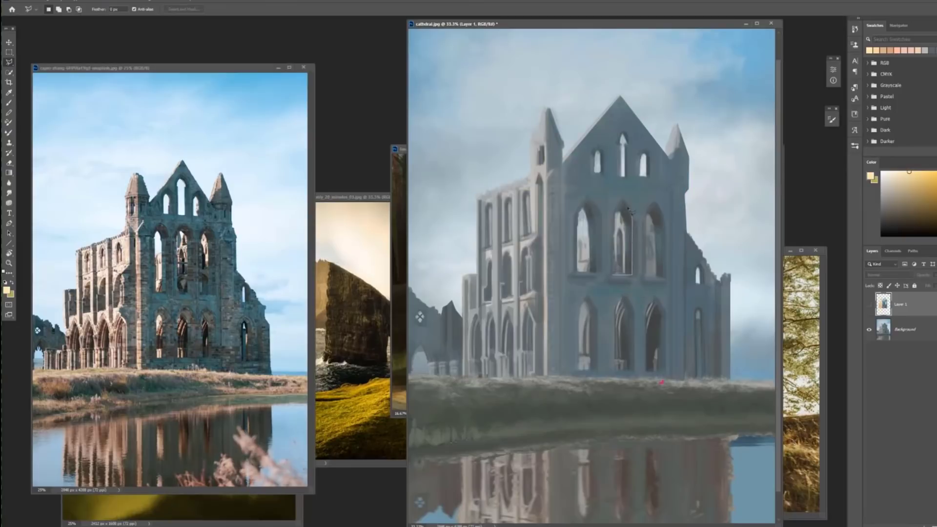
click(612, 275)
shift+click(576, 272)
click(597, 273)
click(597, 214)
click(588, 202)
click(576, 217)
click(576, 272)
click(596, 273)
click(869, 305)
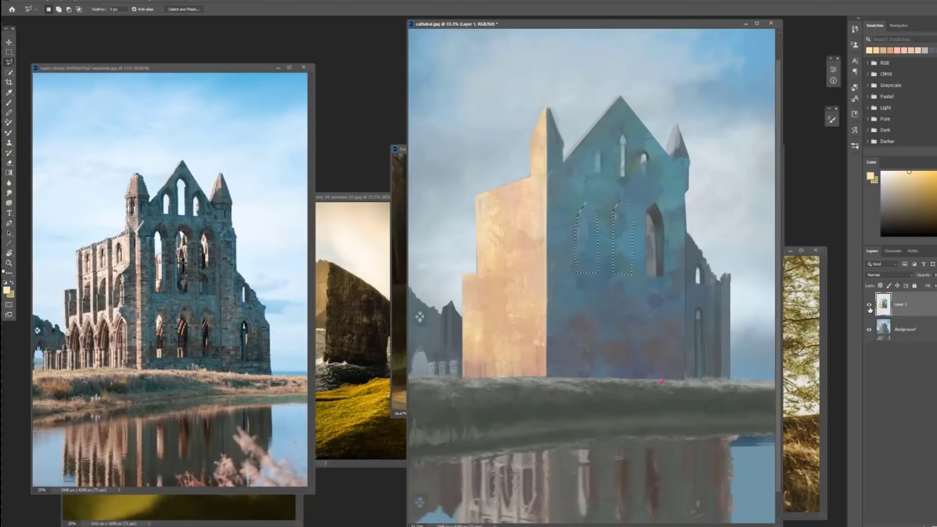
key(Delete)
key(ctrl+d)
key(b)
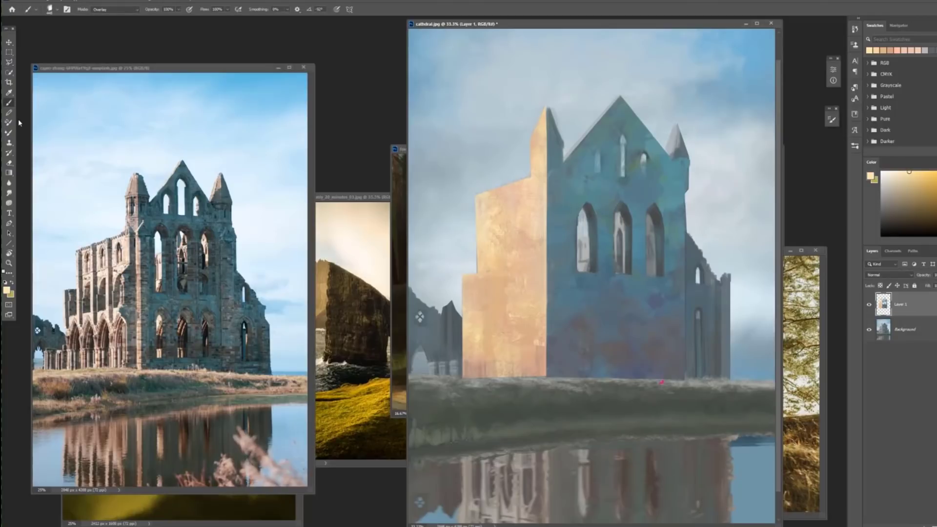
right_click(594, 271)
drag(566, 368, 563, 314)
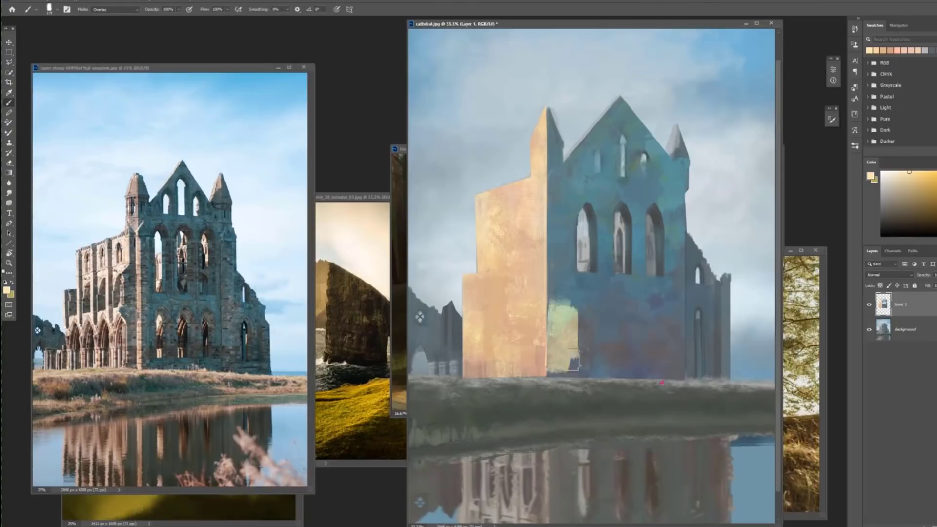
key(ctrl+z)
Choose a small rectangular brush in Normal mode and sample a dark tone near the base of the front wall
right_click(594, 312)
click(767, 458)
click(120, 10)
click(121, 17)
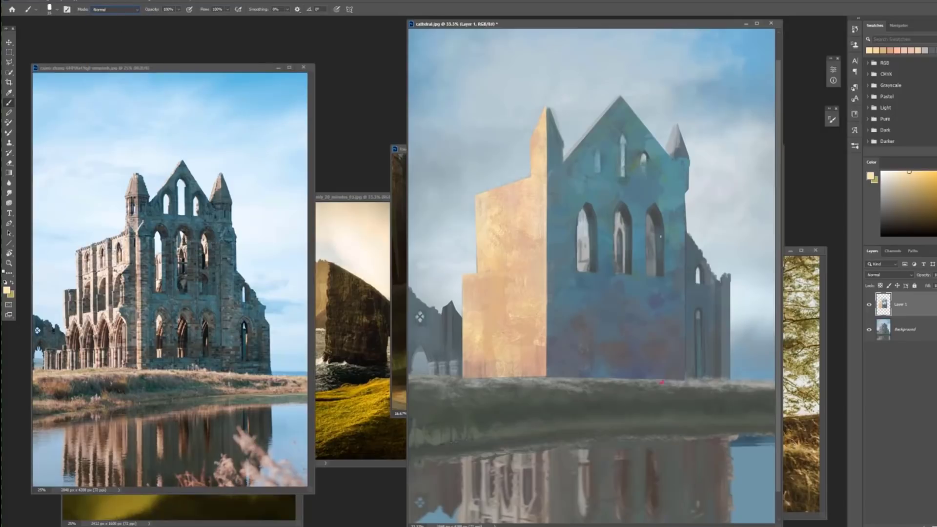
key(ctrl+plus)
alt+click(555, 350)
right_click(615, 312)
drag(665, 280, 668, 280)
key(Return)
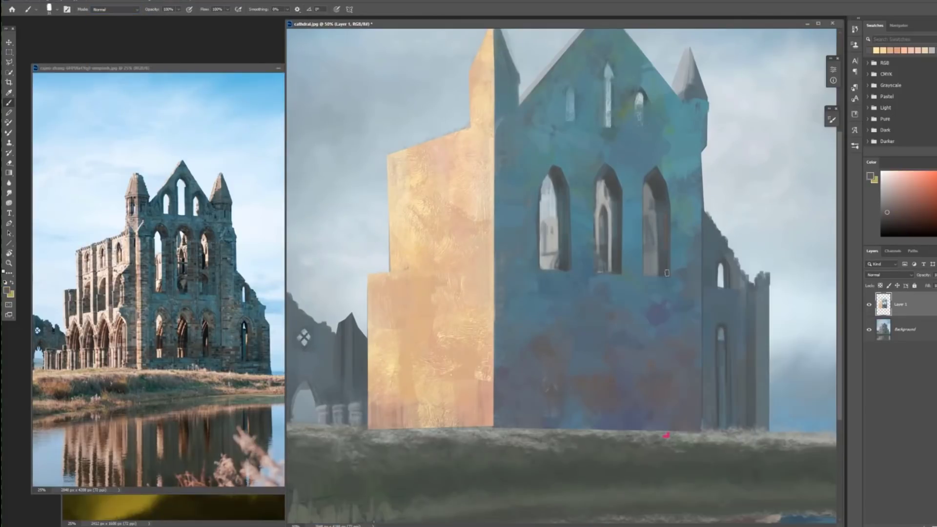
Detail the edges of the middle and right arched windows and the wall between them with small strokes of sampled muted tones
alt+click(668, 226)
right_click(670, 250)
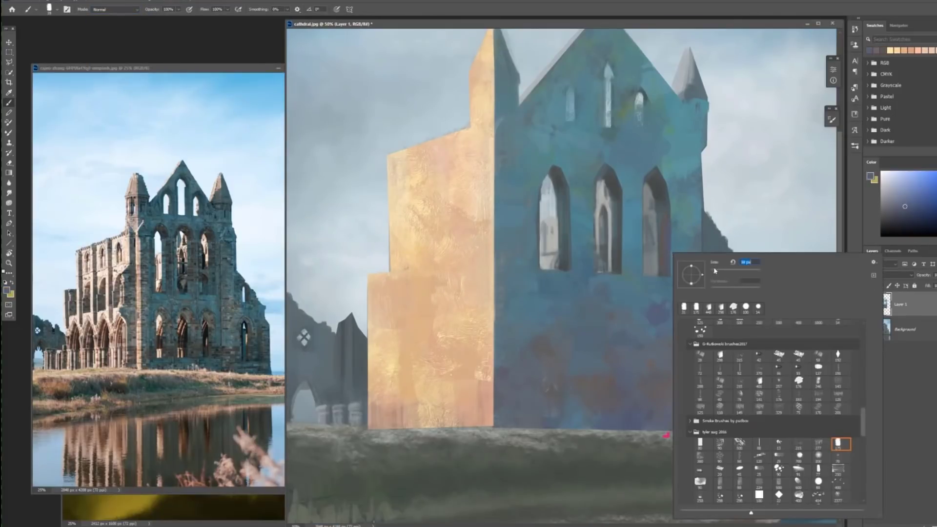
key(Return)
alt+click(669, 238)
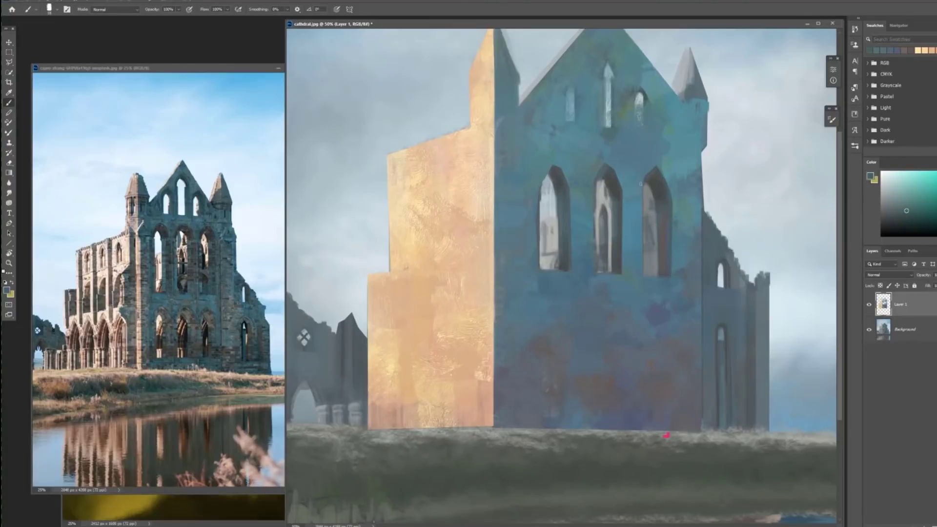
alt+click(660, 232)
right_click(660, 231)
key(Return)
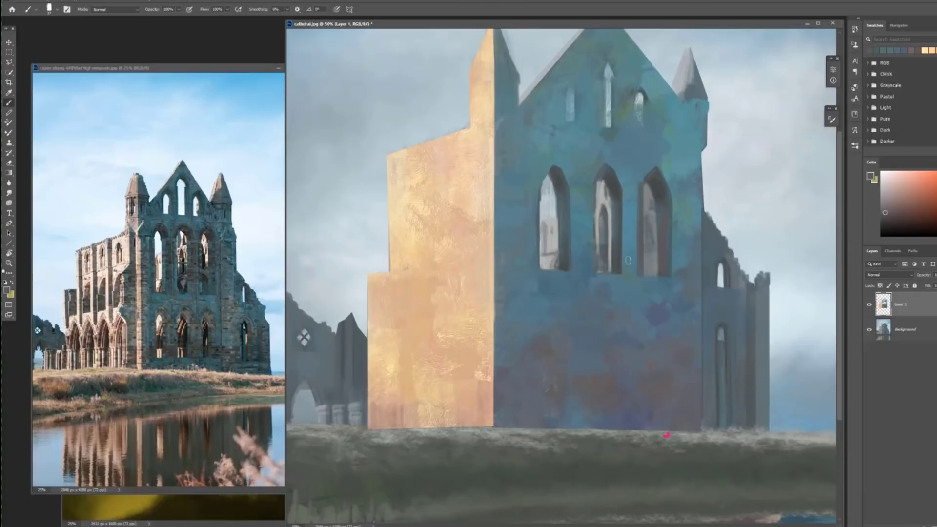
alt+click(630, 198)
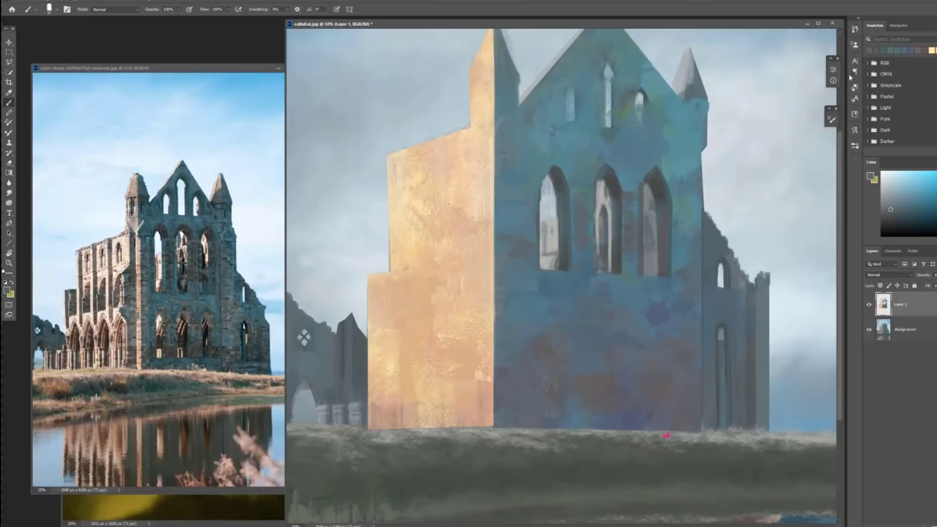
Turn off Dual Brush and Transfer in the current brush's settings to get a solid scattered block stroke
click(832, 119)
click(701, 157)
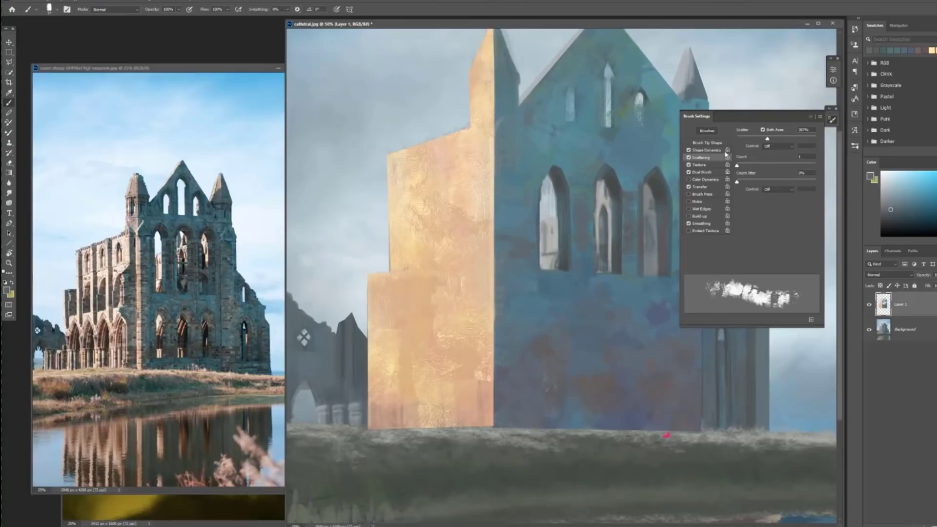
click(708, 143)
click(689, 186)
click(689, 172)
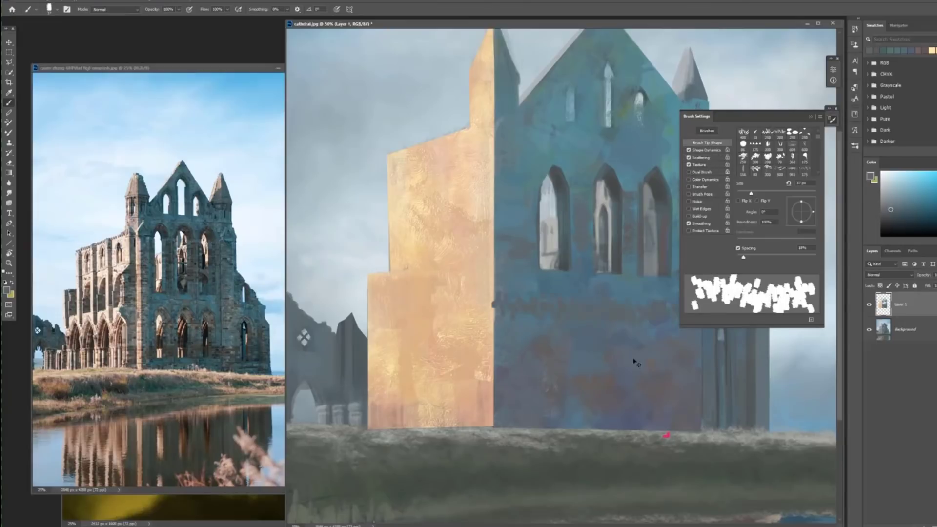
click(811, 117)
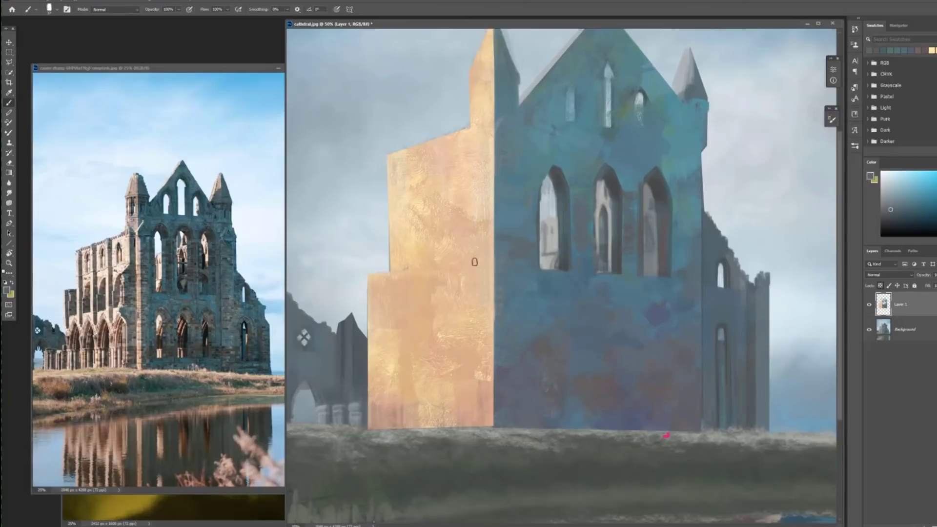
Restrict painting to a rectangular selection enclosing the shadowed front wall, starting at its left corner edge
click(9, 52)
drag(495, 84, 759, 446)
click(8, 104)
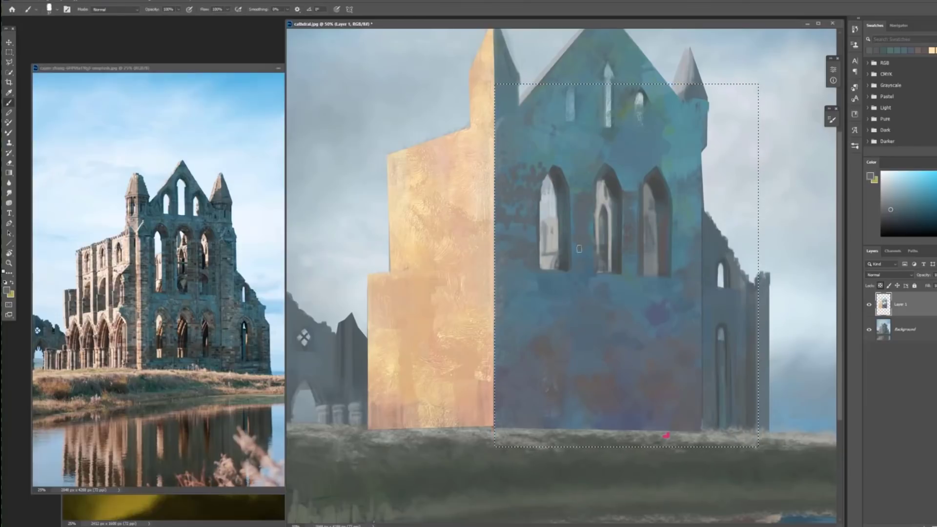
Sample a dark brown, lower the brush opacity to 72%, and dab stone marks between and beside the tall arched windows
alt+click(560, 254)
drag(575, 252, 590, 260)
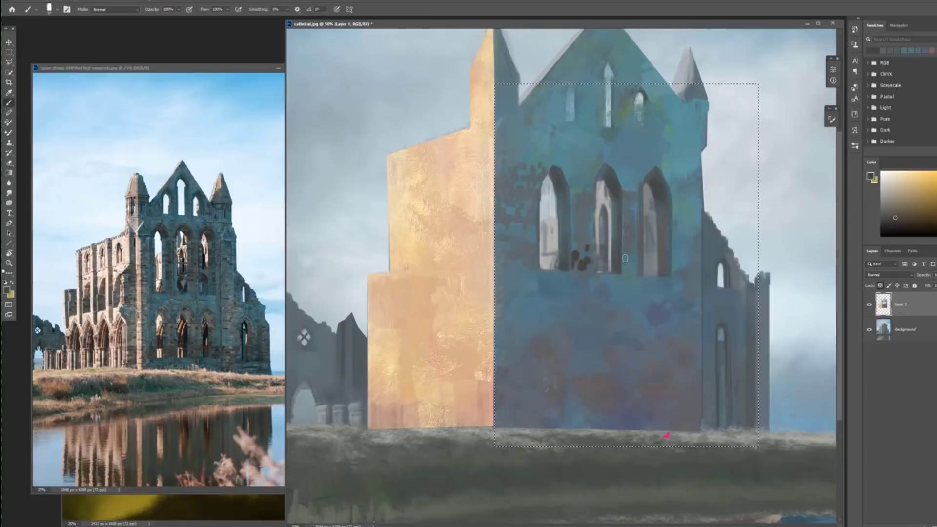
key(ctrl+z)
click(179, 9)
drag(179, 18, 168, 18)
mouse_move(580, 256)
mouse_down()
mouse_move(660, 260)
mouse_move(626, 250)
mouse_up()
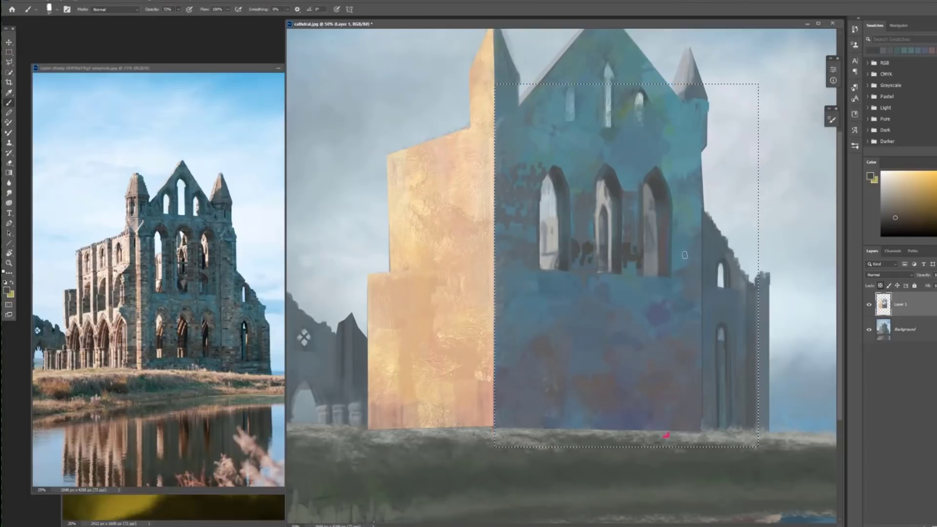
drag(629, 212, 626, 228)
drag(590, 261, 575, 246)
mouse_move(588, 210)
mouse_down()
mouse_move(576, 225)
mouse_move(498, 225)
mouse_up()
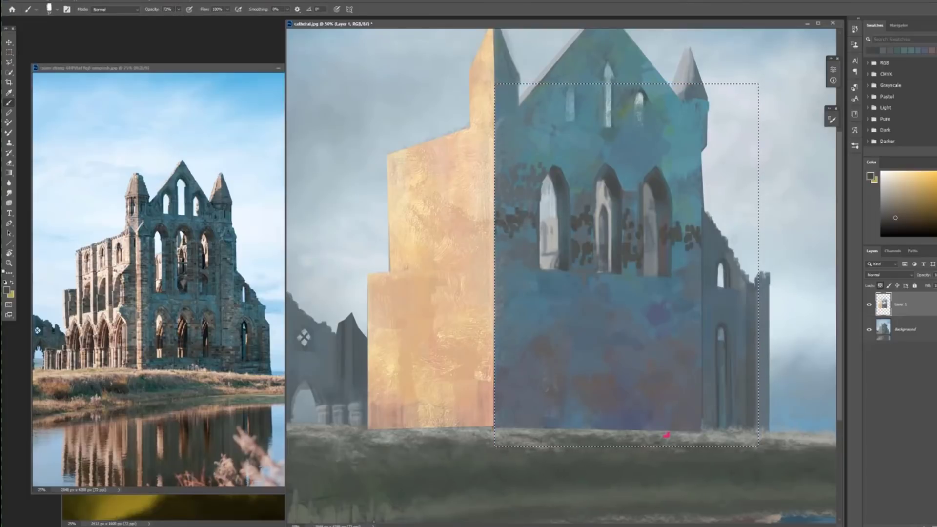
Extend the dark stone marks to the wall's right edge and scatter sampled muted tones above the tall windows
drag(673, 240, 737, 243)
drag(648, 276, 736, 275)
key(ctrl+z)
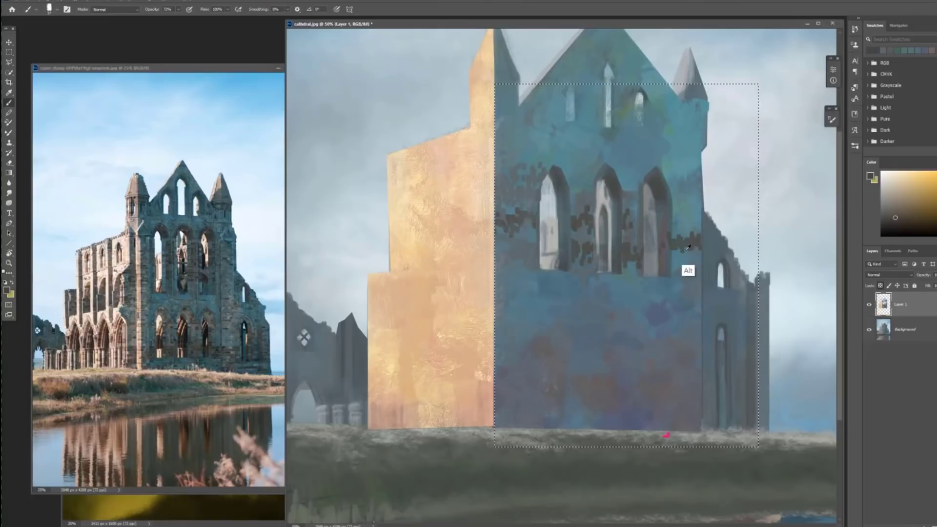
alt+click(685, 258)
alt+click(684, 266)
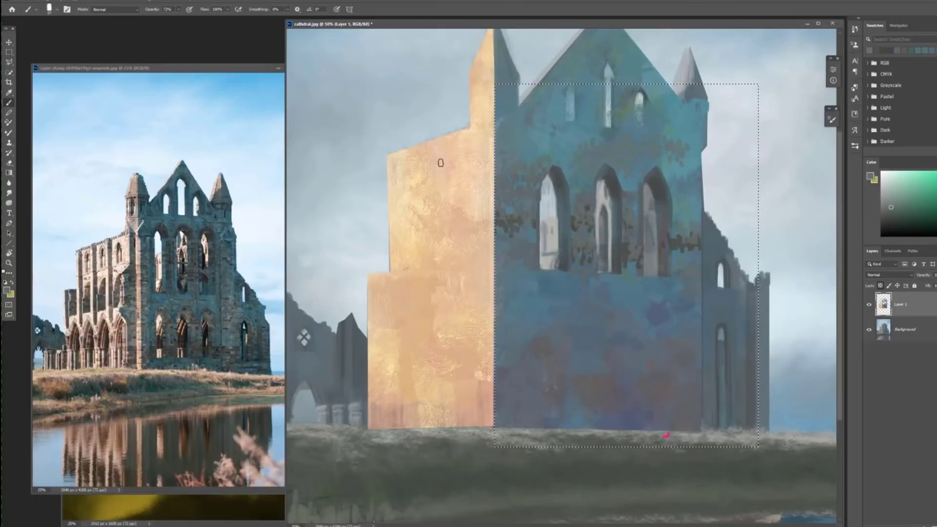
Restore full brush opacity, choose the plain rectangular brush from the main set, and clear the wall selection
key(0)
right_click(639, 273)
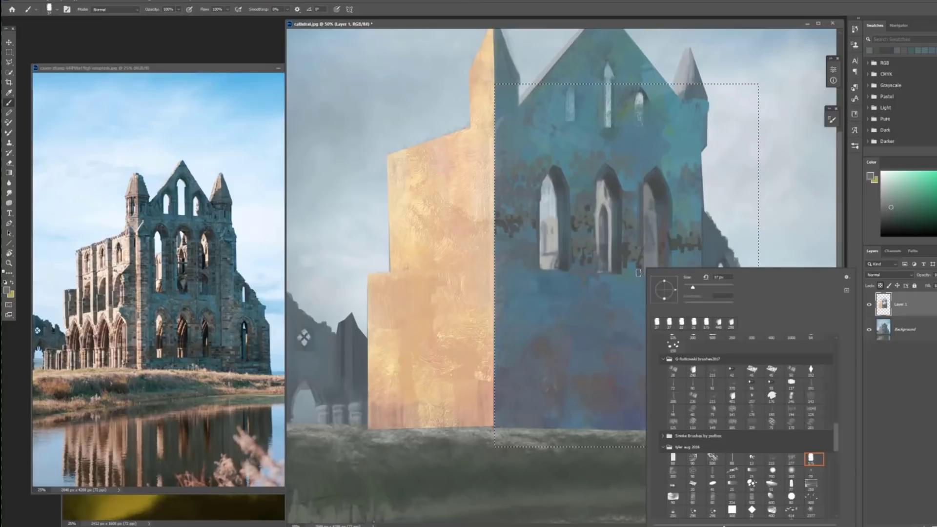
drag(836, 437, 836, 353)
click(755, 363)
key(ctrl+d)
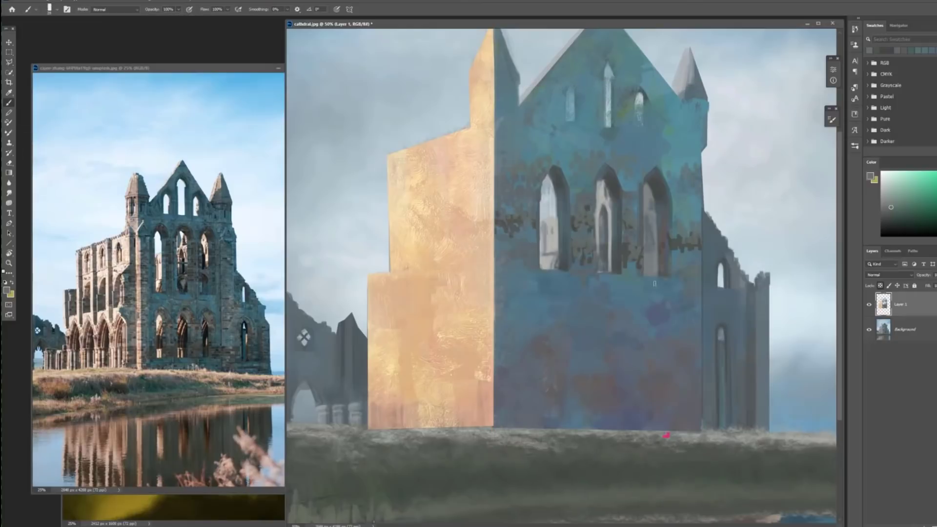
Paint thin light blue ledges beneath the three tall arched windows using blues sampled from the front wall
alt+click(654, 298)
right_click(653, 299)
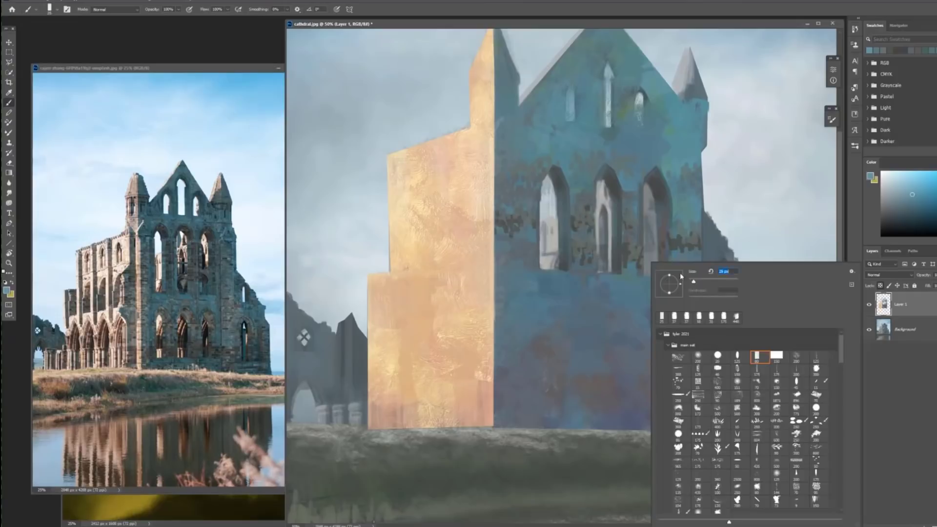
key(Escape)
alt+click(673, 283)
drag(675, 282, 644, 280)
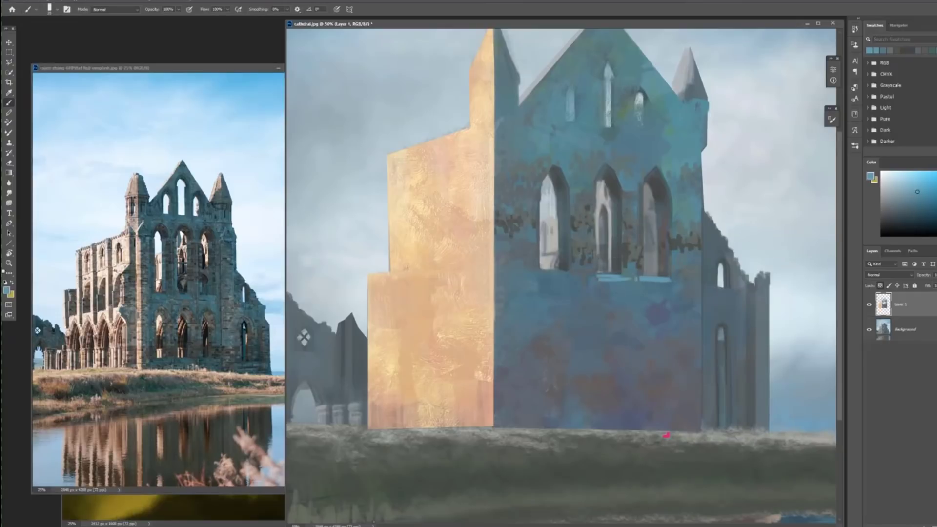
alt+click(688, 220)
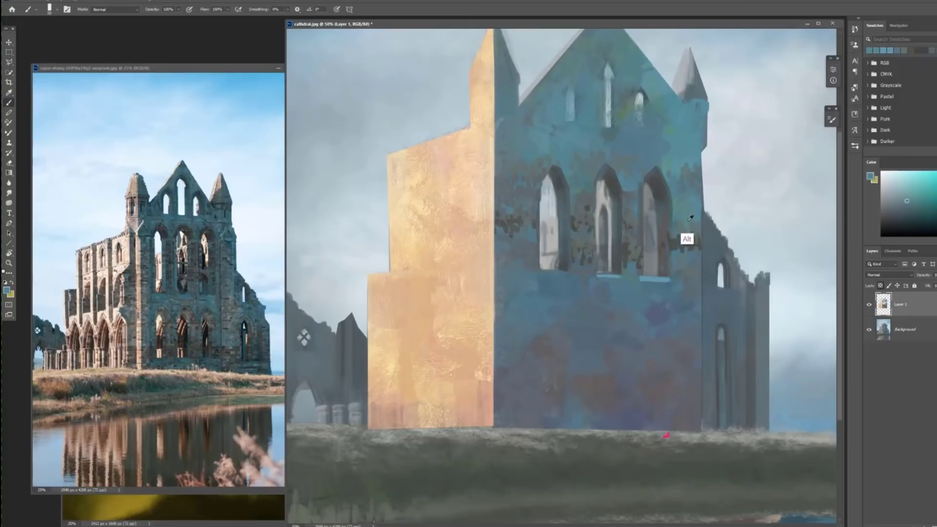
alt+click(659, 189)
alt+click(653, 281)
drag(625, 280, 600, 279)
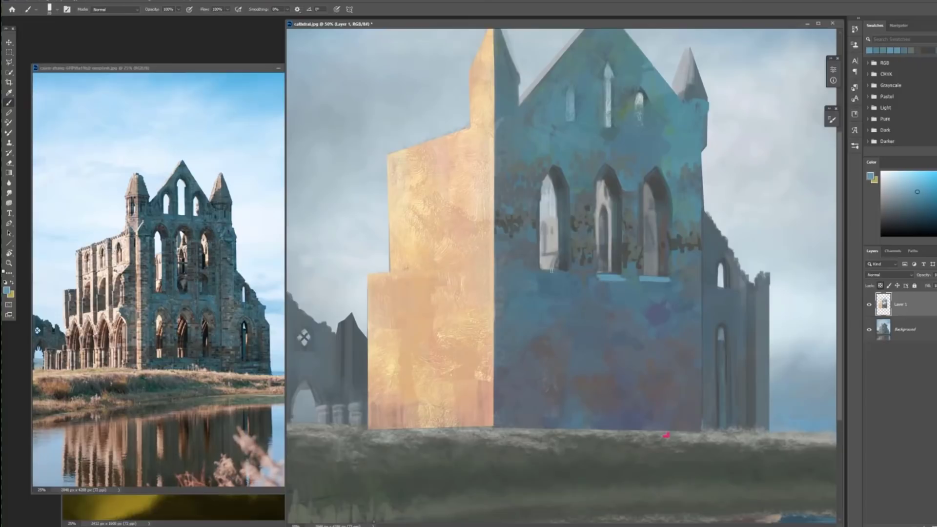
Shade the right tall arched window's inner right side with sampled dark and reddish brown tones
alt+click(659, 191)
alt+click(660, 193)
alt+click(661, 193)
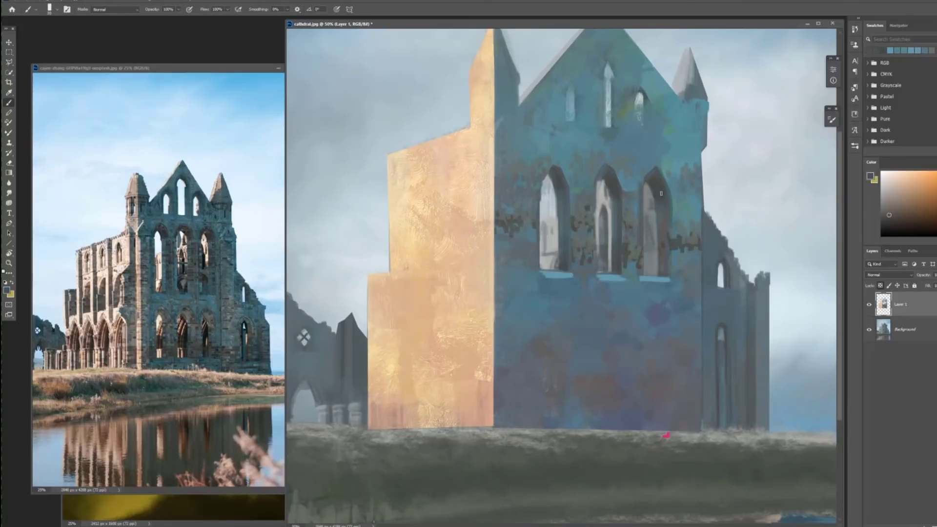
alt+click(664, 208)
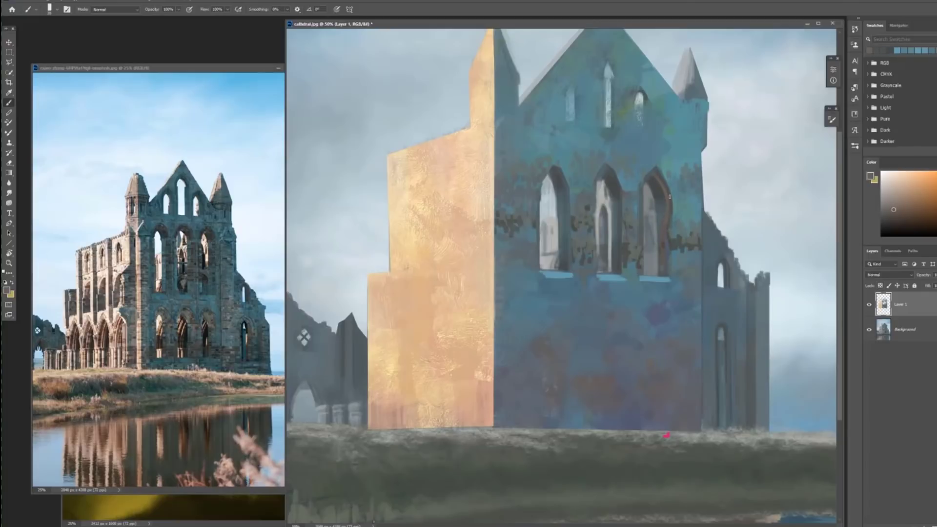
alt+click(660, 237)
drag(663, 244, 659, 277)
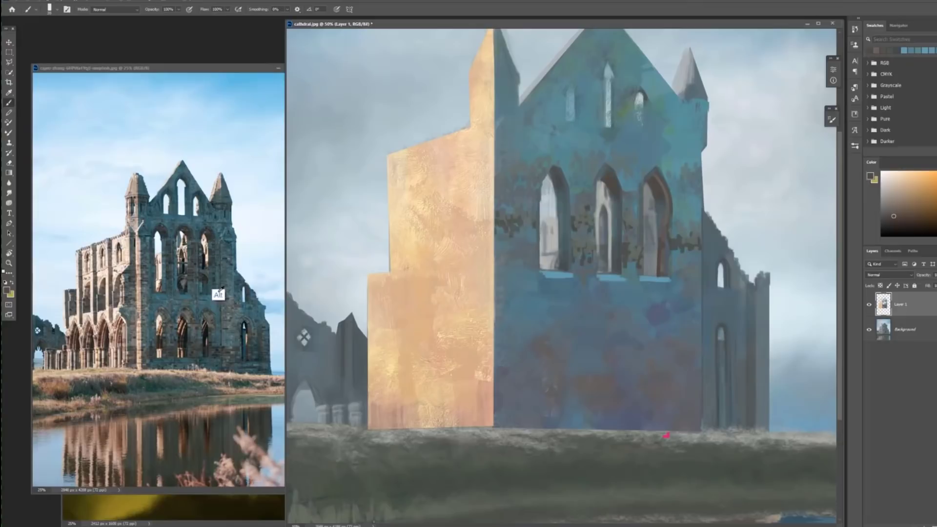
Draw a dark vertical line down the wall right of the windows and fill the base of the strip beyond it with dark brown
alt+click(222, 289)
drag(676, 195, 676, 418)
right_click(674, 474)
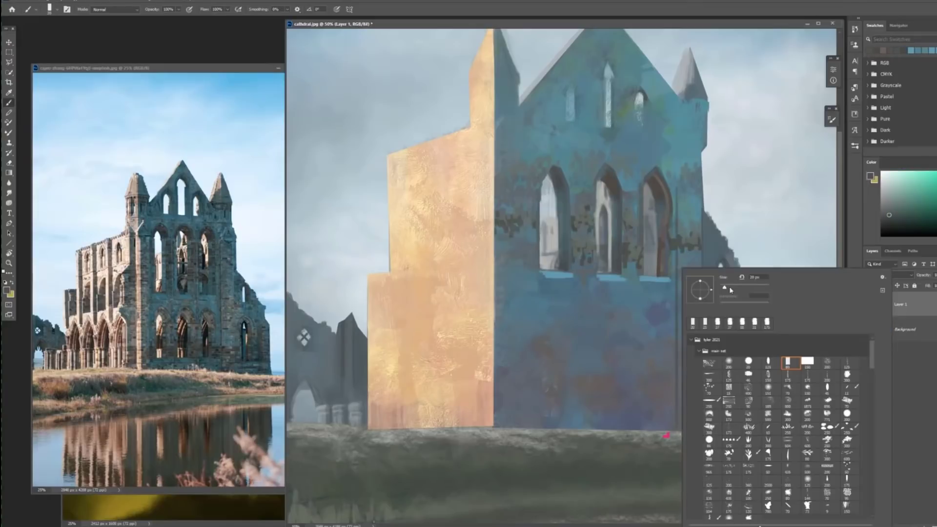
drag(725, 290, 732, 290)
alt+click(664, 268)
drag(680, 386, 686, 419)
right_click(684, 415)
drag(740, 290, 744, 290)
mouse_move(680, 389)
mouse_down()
mouse_move(696, 404)
mouse_move(689, 426)
mouse_up()
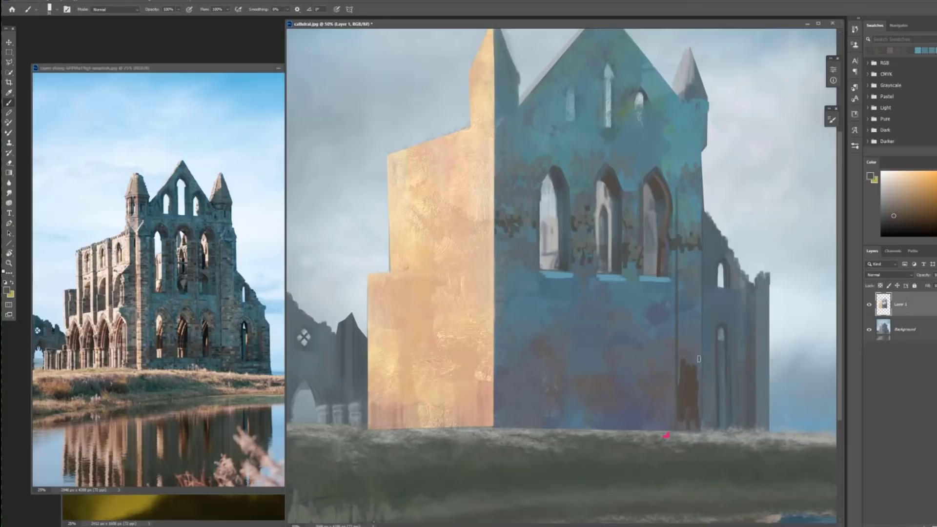
drag(700, 359, 699, 432)
Block in a wide dark brown band across the lower front wall and darken the left tall window's outer edge
right_click(601, 388)
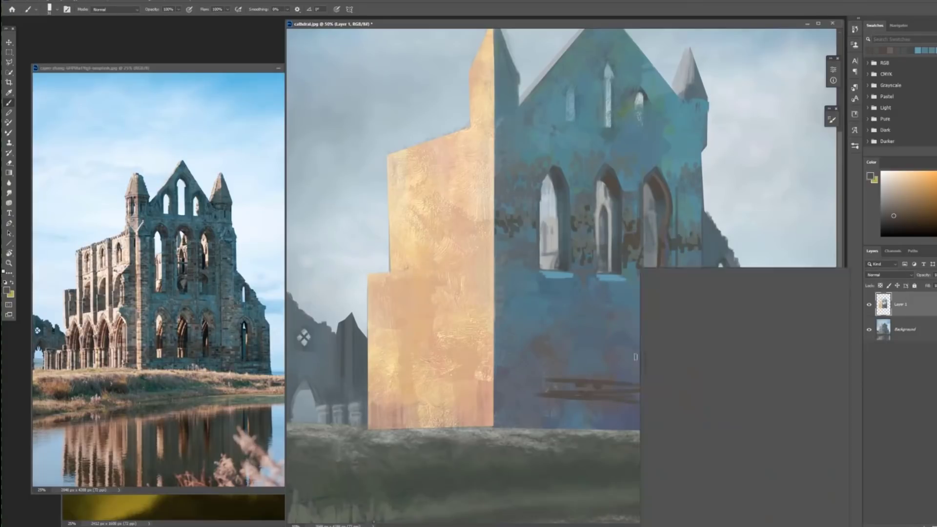
key(Escape)
mouse_move(505, 386)
mouse_down()
mouse_move(658, 389)
mouse_move(640, 402)
mouse_up()
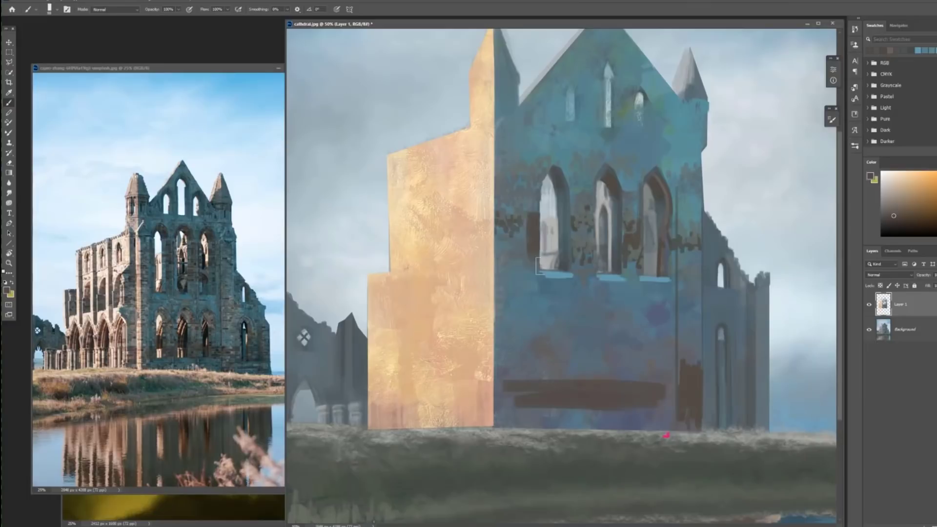
Sample a warm sunlit tone from the reference photo and paint orange light inside the right tall arched window
right_click(642, 402)
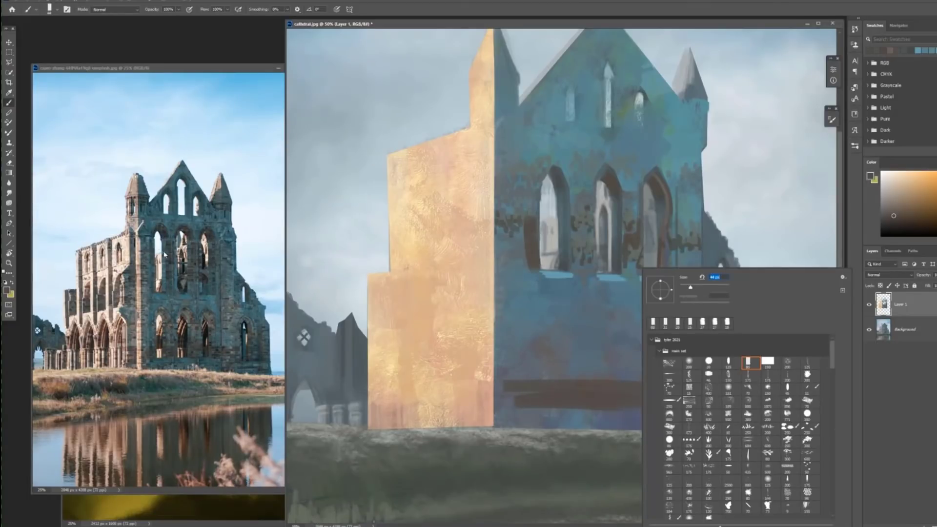
alt+click(207, 239)
right_click(647, 188)
key(Escape)
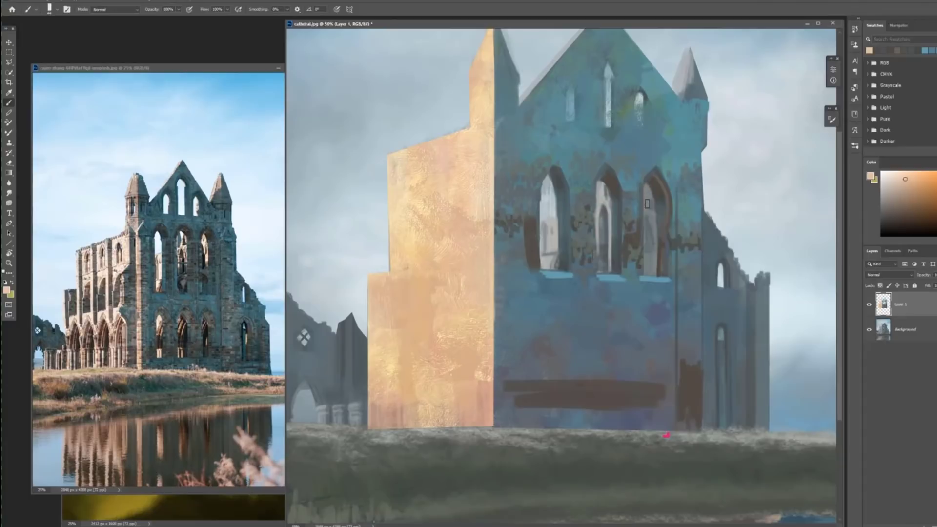
mouse_move(647, 188)
mouse_down()
mouse_move(648, 249)
mouse_move(652, 215)
mouse_up()
key(ctrl+z)
alt+click(653, 222)
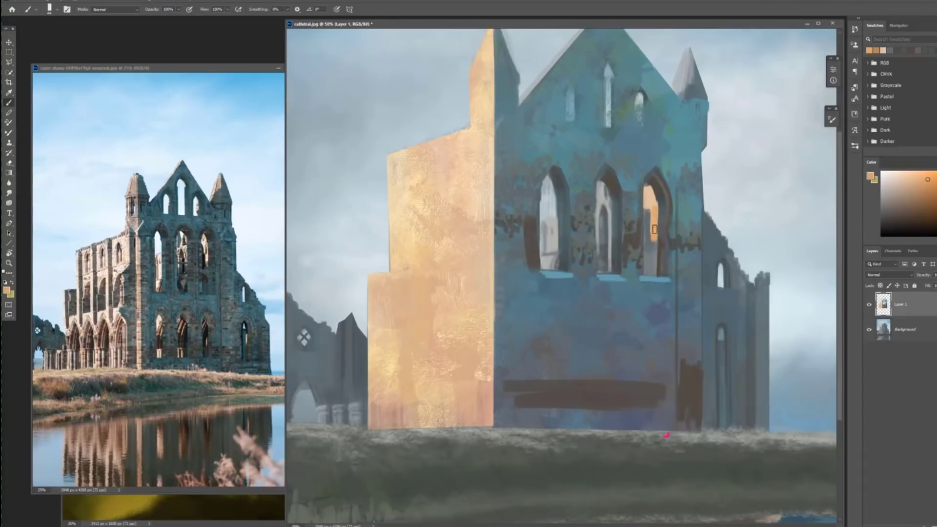
Shift the colour to a redder orange and add accents to the lit interior of the right tall window
right_click(651, 229)
key(Escape)
drag(654, 222, 653, 238)
click(936, 235)
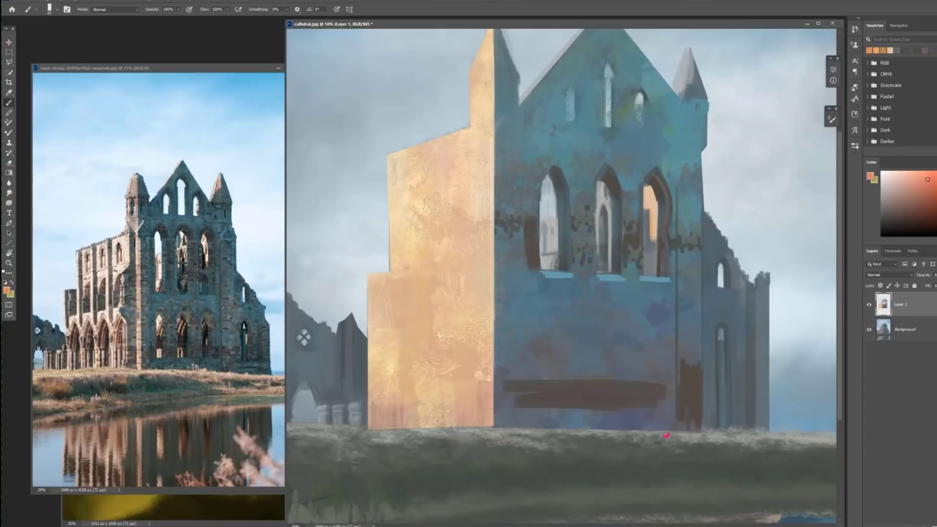
alt+click(649, 193)
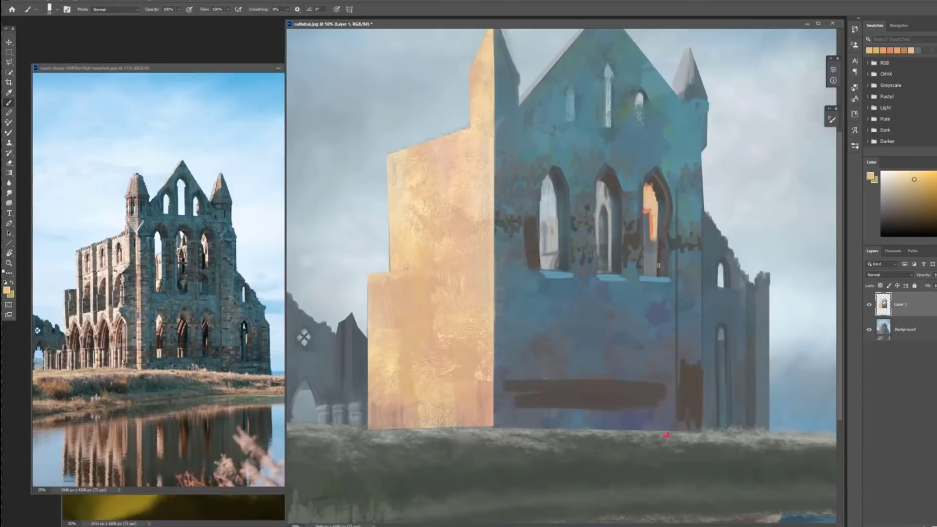
Paint warm yellow and orange light inside the middle and left tall arched windows with sampled colours
mouse_move(608, 200)
mouse_down()
mouse_move(599, 219)
mouse_move(606, 194)
mouse_up()
alt+click(652, 229)
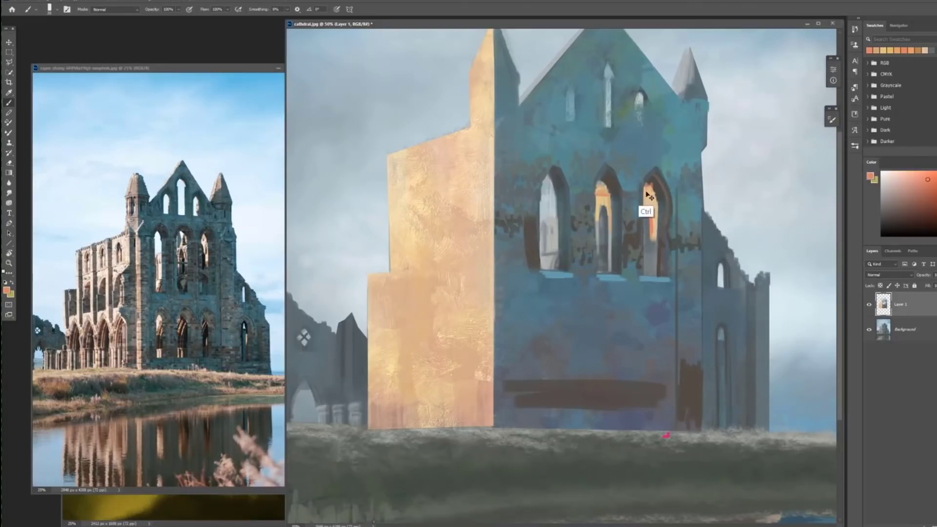
alt+click(604, 194)
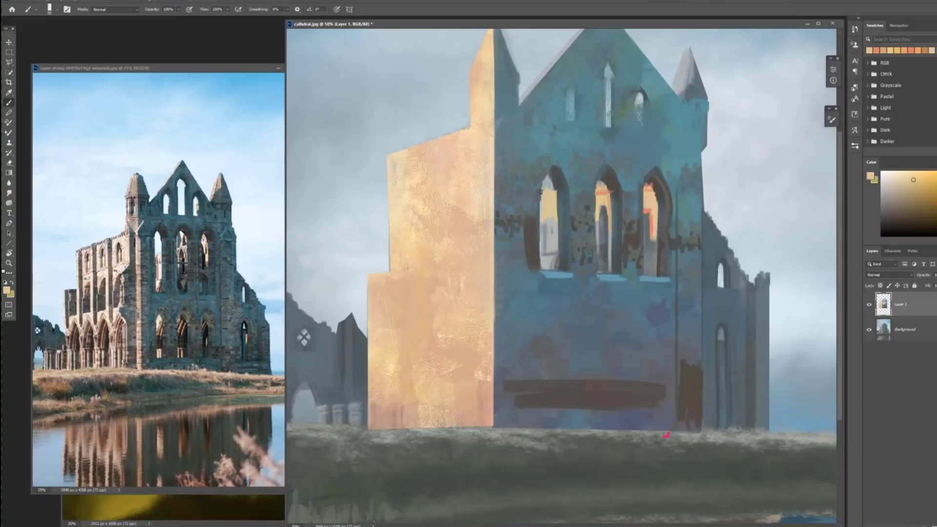
alt+click(591, 218)
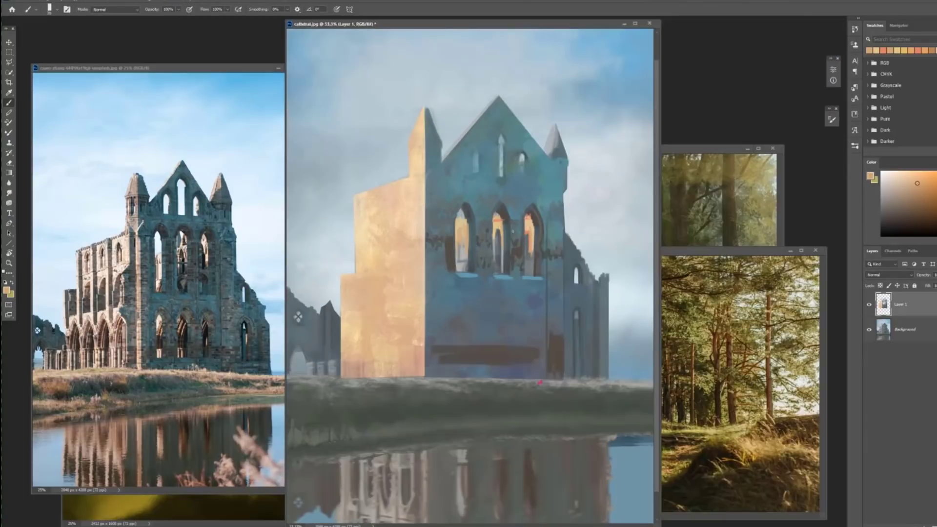
Outline the edges of the gable's central arched window with dark cool tones sampled from around it
alt+click(508, 161)
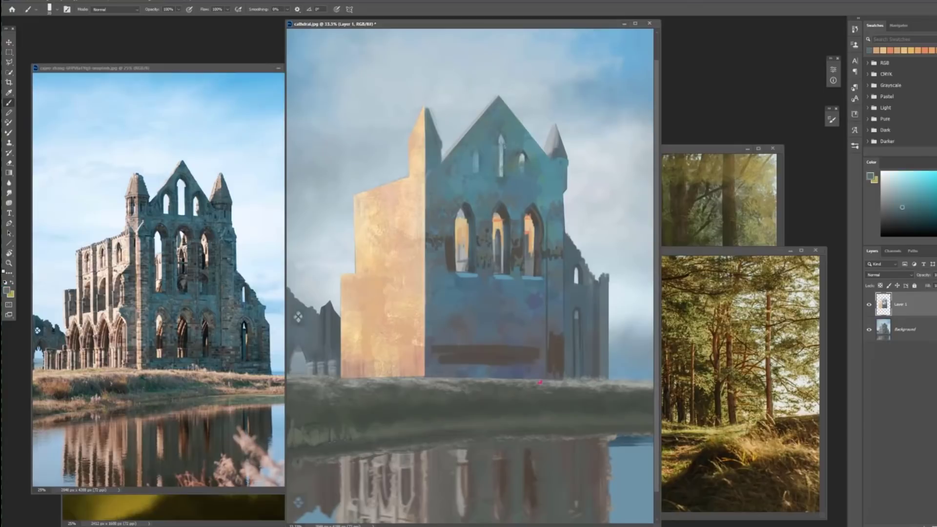
drag(506, 157, 507, 175)
key(ctrl+z)
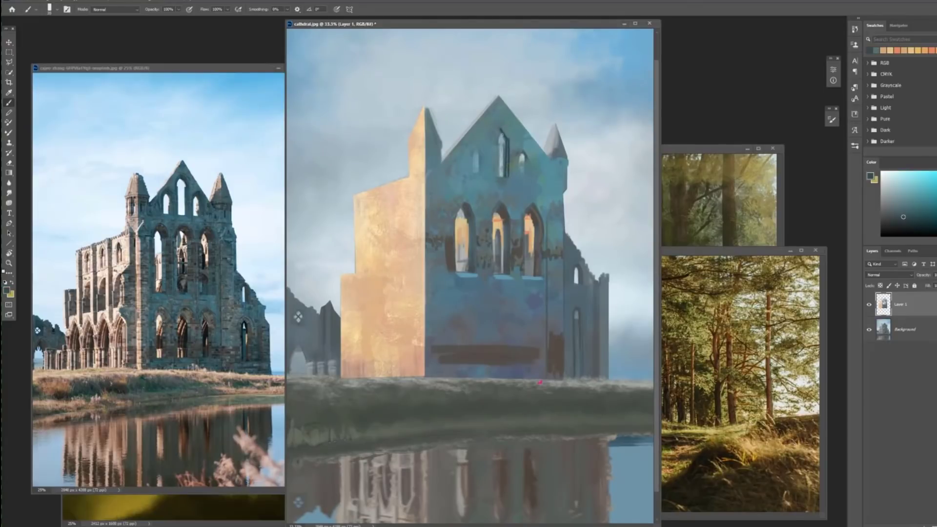
alt+click(498, 146)
Darken the edges of the gable's small right arched window with sampled dark blue tones
alt+click(522, 157)
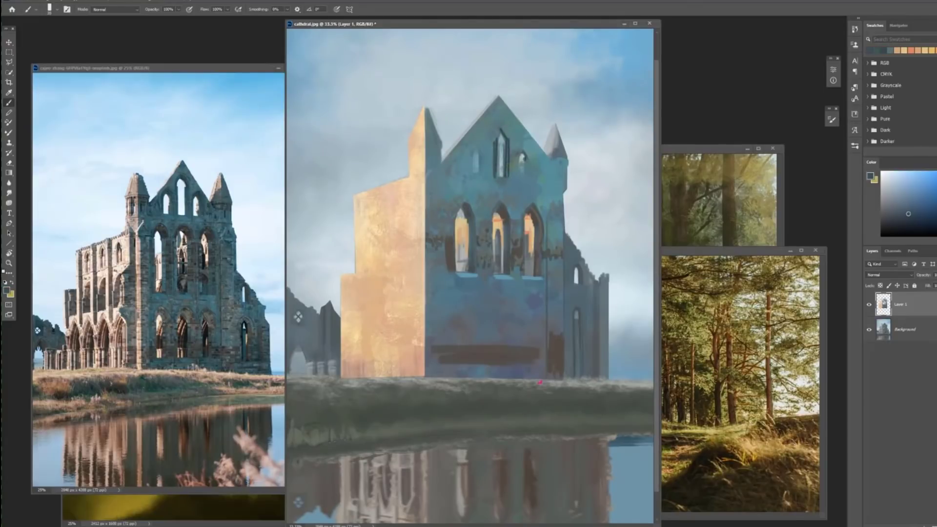
alt+click(528, 169)
key(ctrl+z)
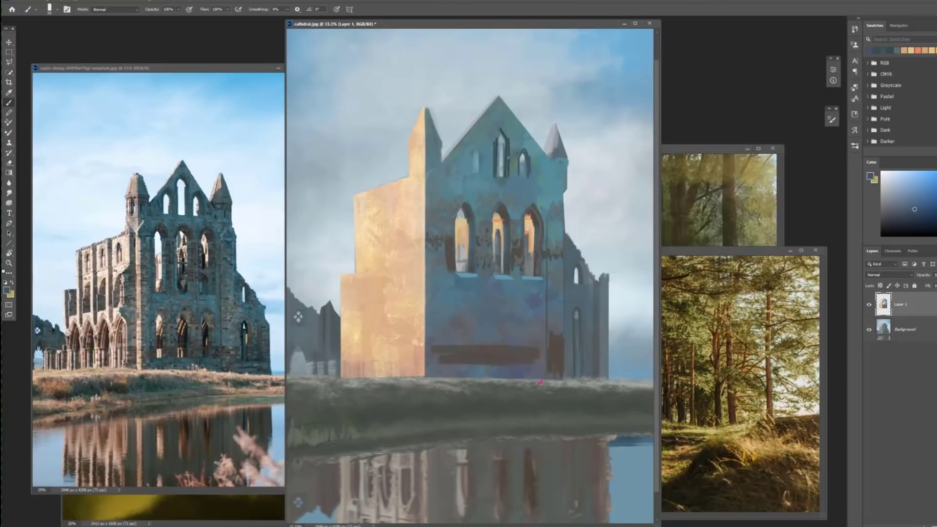
alt+click(494, 179)
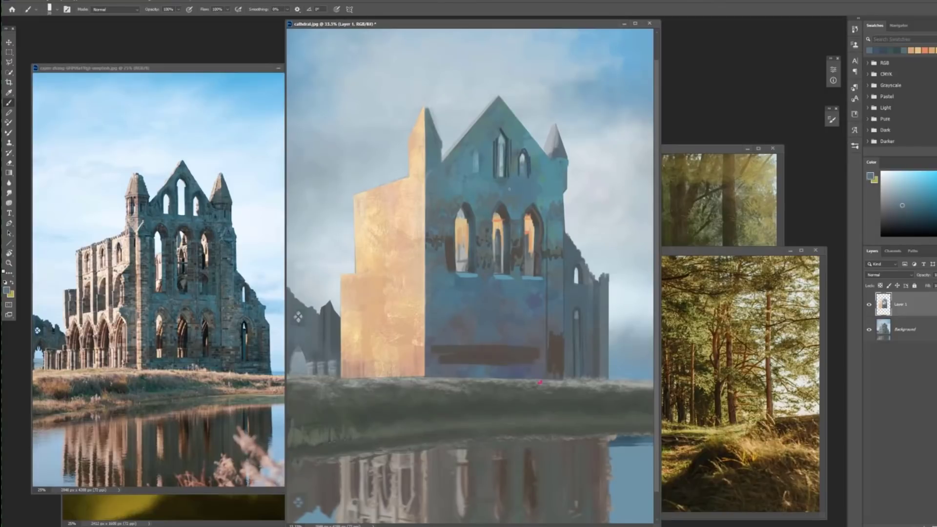
Paint the openings of the gable's central and right arched windows with a pale grey sampled to match the sky
alt+click(502, 147)
right_click(500, 143)
drag(501, 138, 502, 176)
alt+click(501, 158)
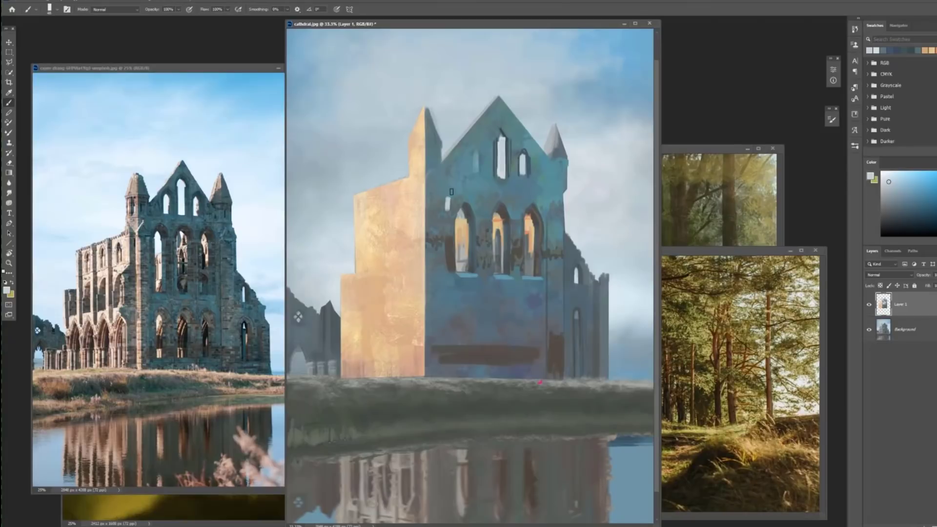
key(ctrl+z)
alt+click(451, 235)
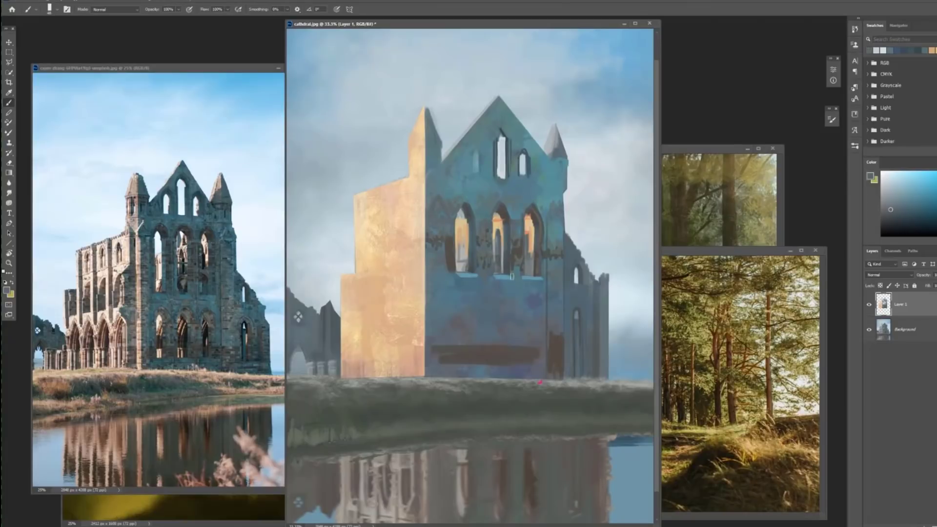
Refine the left turret's base and the upper corner edge between sunlit side and shadowed front with straight strokes in sampled tones
key(ctrl+minus)
key(ctrl+minus)
drag(380, 23, 550, 218)
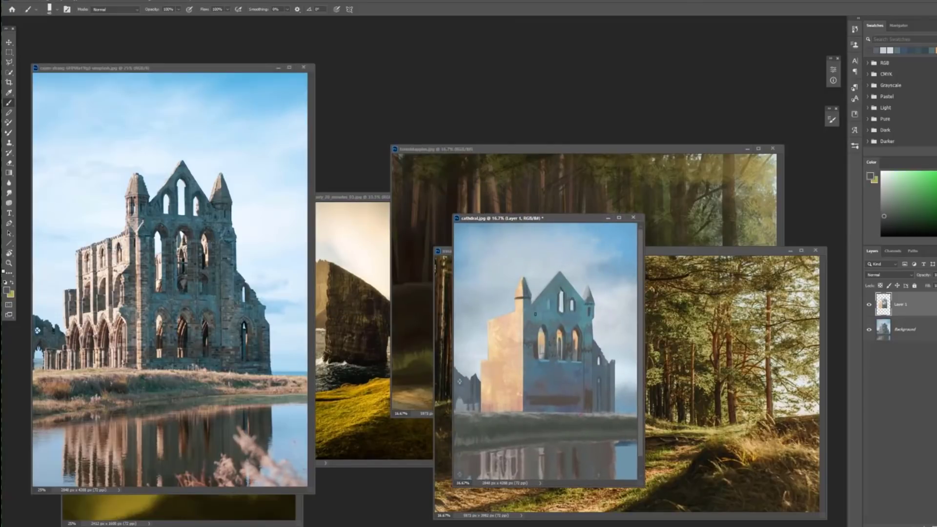
alt+click(531, 416)
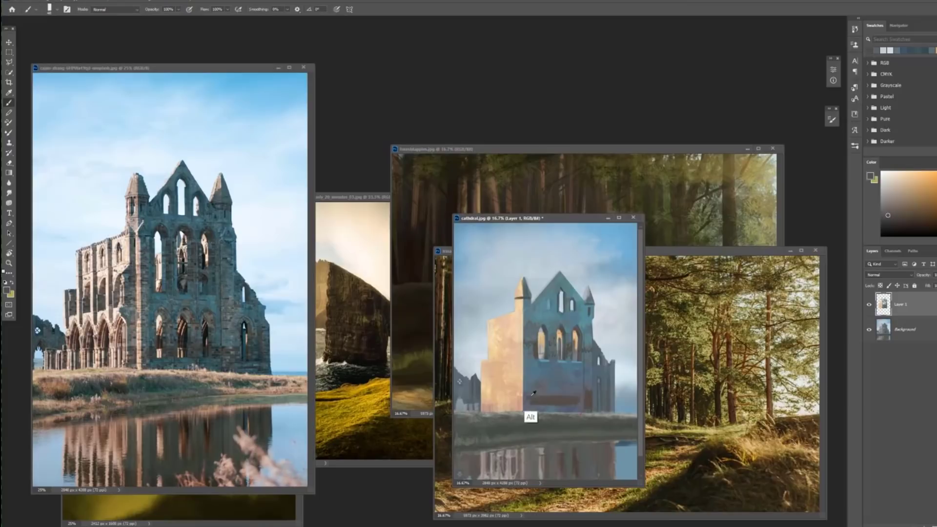
right_click(531, 416)
drag(579, 287, 583, 288)
click(516, 295)
click(523, 310)
shift+click(524, 360)
alt+click(524, 361)
drag(524, 362, 524, 311)
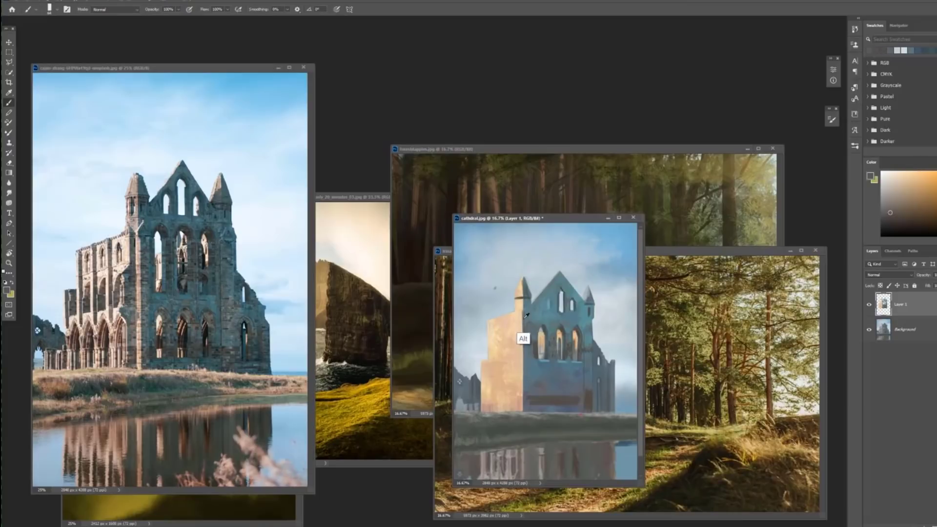
Straighten the cathedral's front corner edge from the turret down to the ground with sampled neutral tones
alt+click(524, 320)
click(524, 343)
shift+click(524, 410)
alt+click(525, 310)
click(523, 303)
shift+click(523, 411)
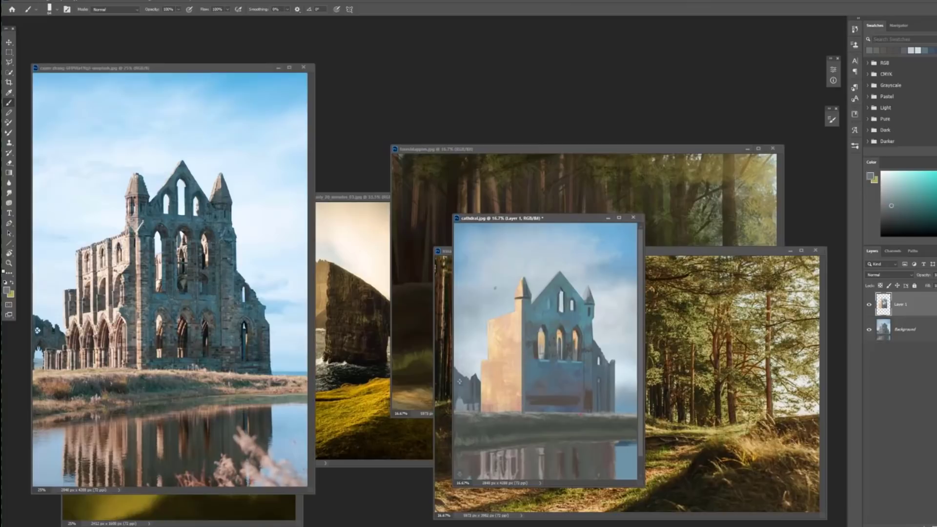
Touch up the base of the front corner and lay a muted vertical shadow band on the adjacent sunlit wall
alt+click(521, 407)
alt+click(523, 405)
right_click(523, 408)
drag(598, 288, 605, 288)
click(524, 409)
right_click(524, 409)
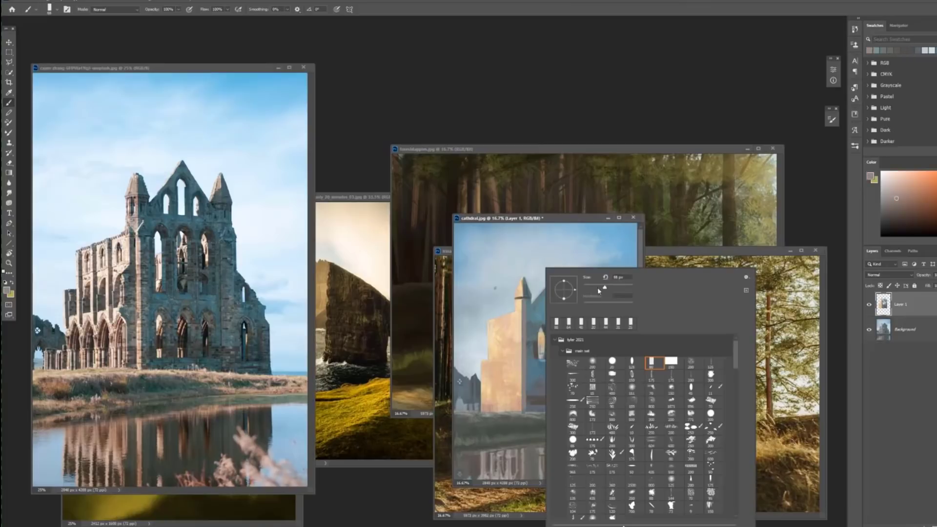
click(517, 345)
shift+click(513, 405)
mouse_move(508, 357)
mouse_down()
mouse_move(517, 346)
mouse_move(517, 375)
mouse_up()
Deepen the sunlit wall's shadow band with a sampled brown and add vertical strips beside the corner and across mid-wall
alt+click(517, 395)
right_click(518, 397)
drag(600, 288, 604, 288)
drag(513, 393, 518, 350)
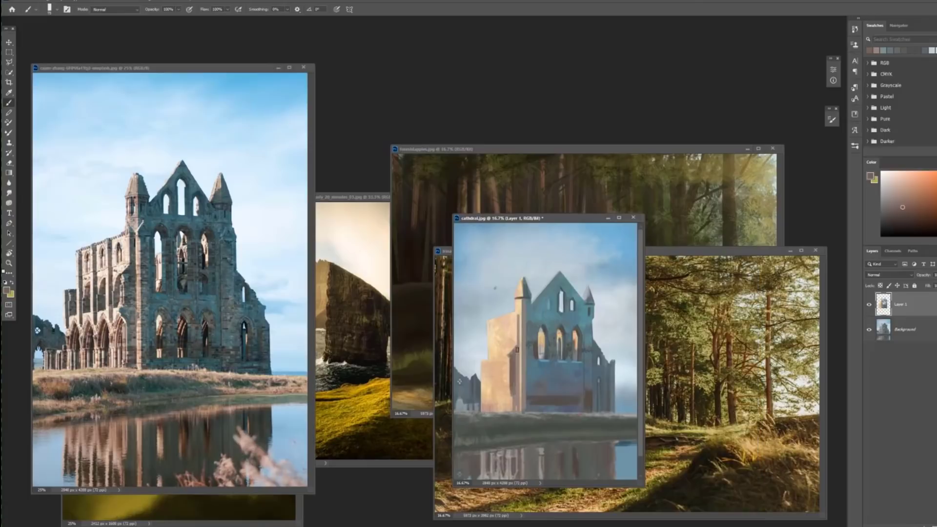
drag(525, 311, 525, 397)
drag(505, 319, 506, 387)
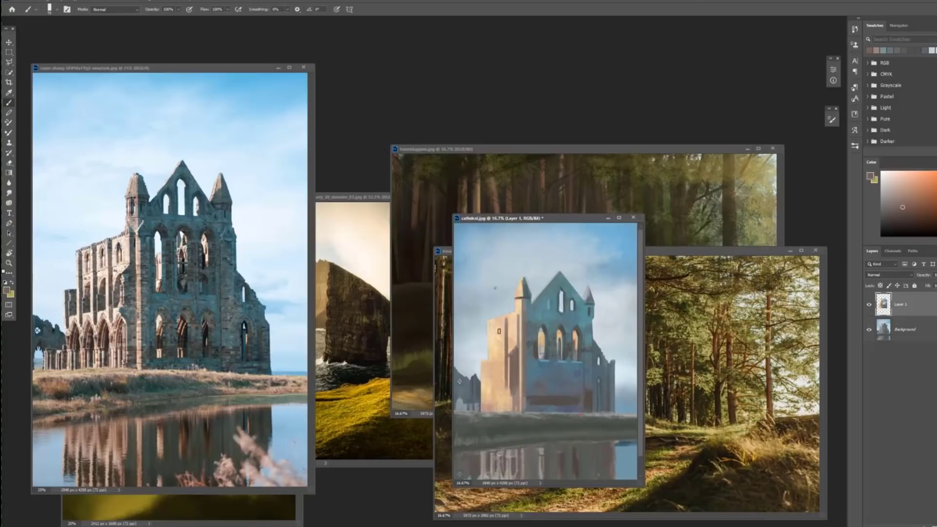
Break up the outer part of the sunlit wall with thin vertical strokes in tones sampled from the turret and facade
alt+click(518, 291)
click(500, 323)
shift+click(499, 404)
alt+click(536, 320)
drag(498, 321, 508, 413)
alt+click(499, 341)
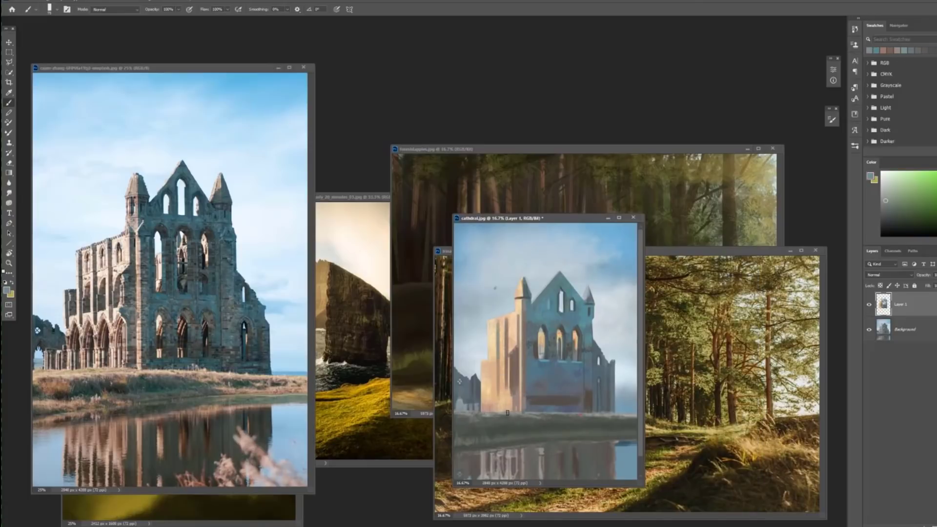
alt+click(486, 379)
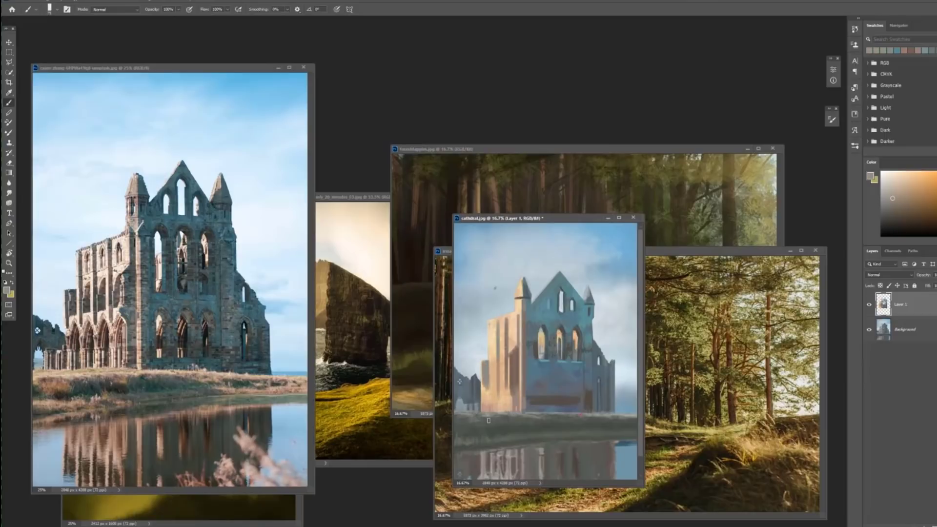
Block in the grassy bank below the cathedral with broad dark green strokes using an enlarged brush
alt+click(541, 448)
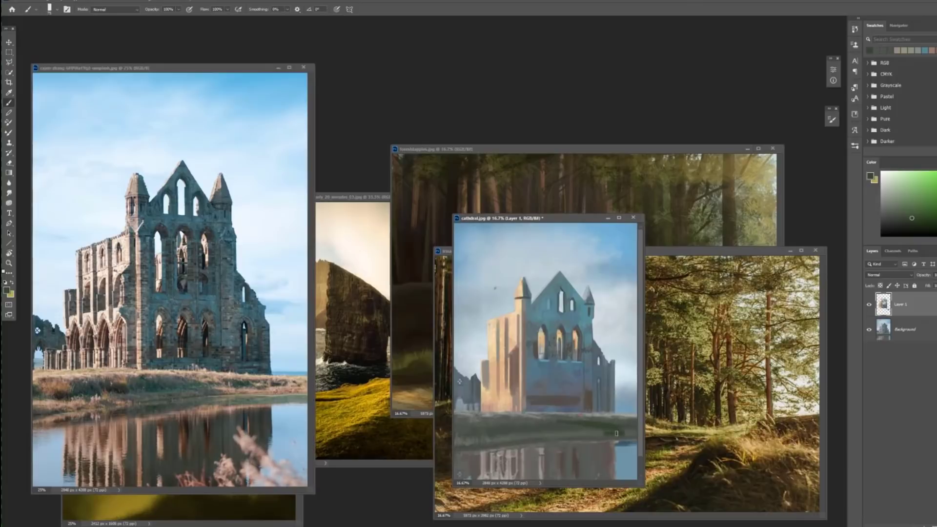
right_click(588, 432)
drag(645, 285, 654, 286)
mouse_move(600, 431)
mouse_down()
mouse_move(536, 424)
mouse_move(507, 434)
mouse_up()
alt+click(172, 392)
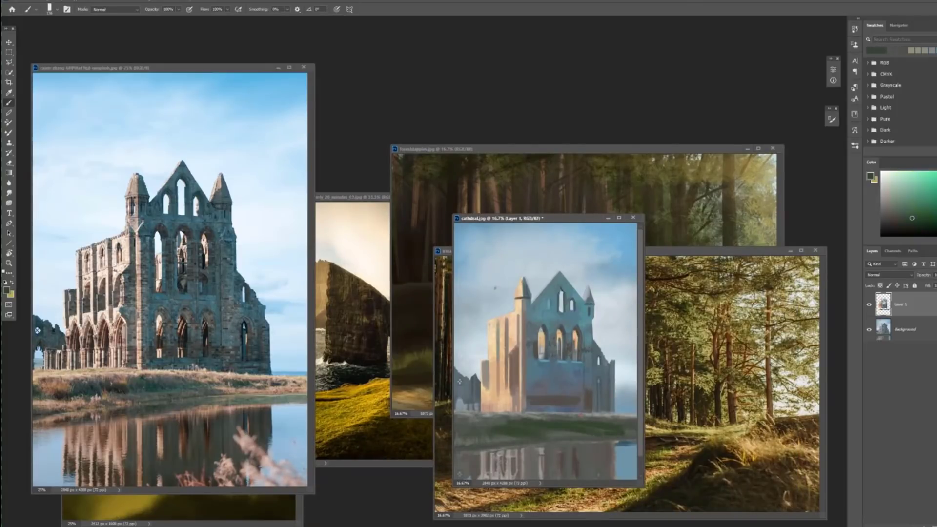
Cover the bank down to the waterline with textured green strokes using a different brush
right_click(548, 434)
click(642, 455)
mouse_move(630, 429)
mouse_down()
mouse_move(459, 423)
mouse_move(493, 439)
mouse_up()
alt+click(616, 441)
alt+click(610, 443)
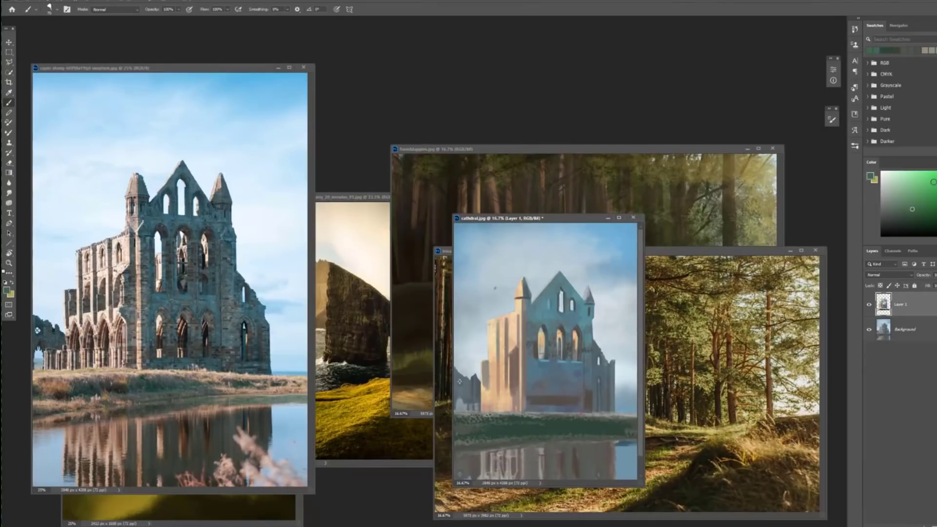
Add bright green and yellow grass highlights along the bank's upper edge with a grass-blade brush
click(934, 182)
right_click(553, 433)
drag(595, 287, 588, 287)
mouse_move(563, 411)
mouse_down()
mouse_move(457, 414)
mouse_move(580, 416)
mouse_up()
key(ctrl+z)
click(936, 228)
right_click(571, 422)
click(642, 427)
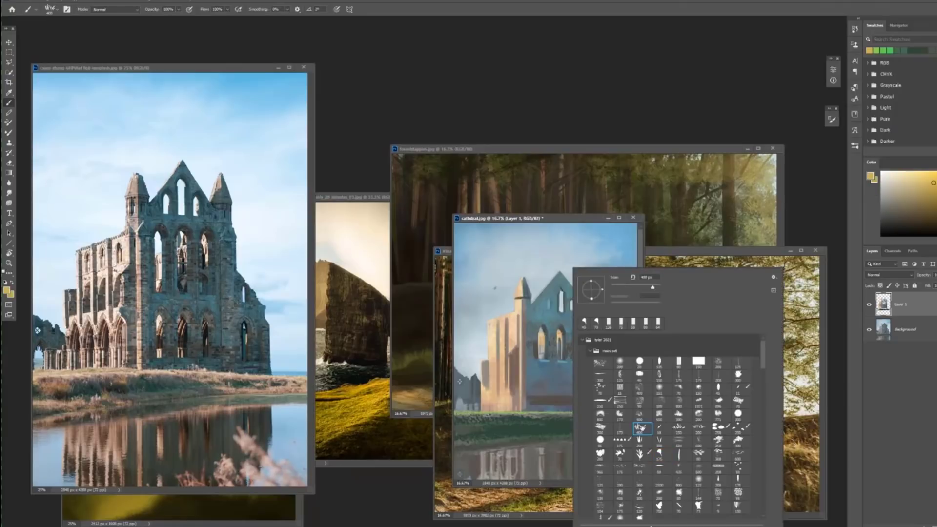
drag(464, 415, 575, 416)
Stroke finer yellow and peach grass blades along the bank's upper edge with a smaller brush, undoing the rejected strokes
right_click(565, 421)
click(579, 422)
drag(615, 287, 630, 288)
right_click(566, 422)
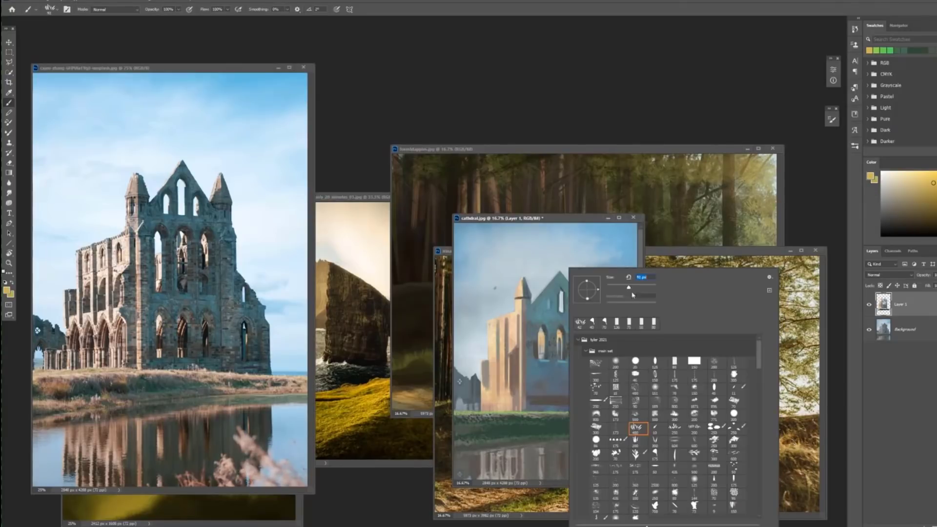
drag(473, 415, 638, 419)
click(913, 182)
click(936, 233)
key(ctrl+z)
drag(483, 417, 637, 419)
key(ctrl+z)
Paint reddish-brown grass clumps on the left part of the bank with an enlarged grass brush and sampled colours
right_click(566, 421)
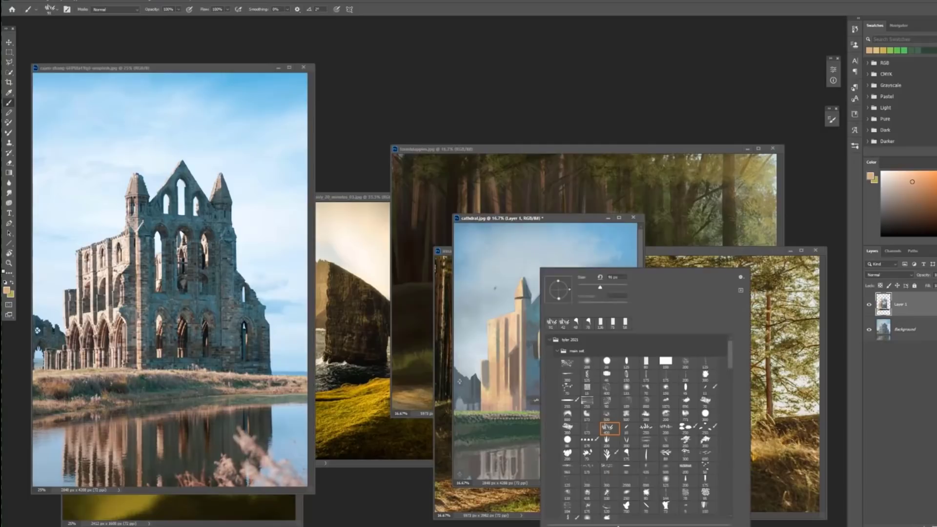
drag(630, 287, 637, 287)
key(Return)
alt+click(561, 433)
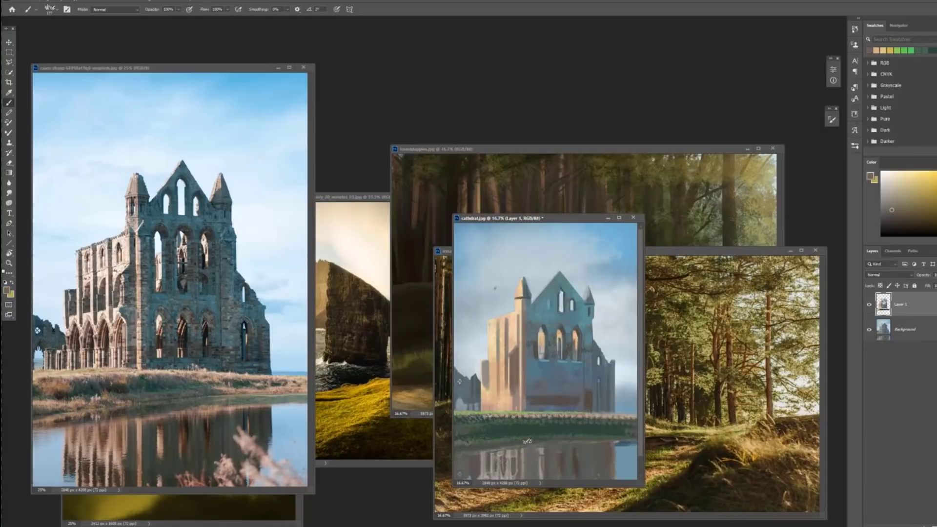
alt+click(561, 434)
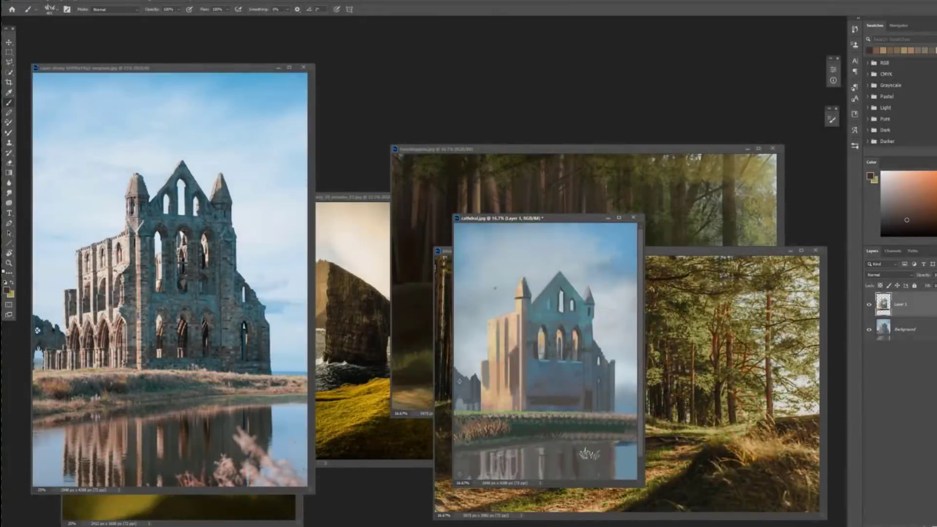
Paint sampled dark green foliage across the upper middle of the bank with a leaf-shaped brush
right_click(561, 447)
click(593, 454)
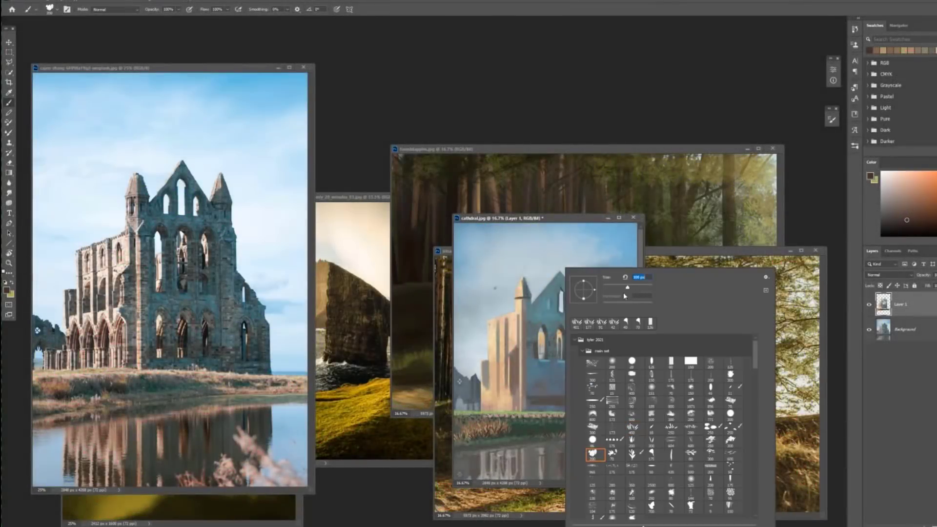
alt+click(542, 429)
alt+click(541, 429)
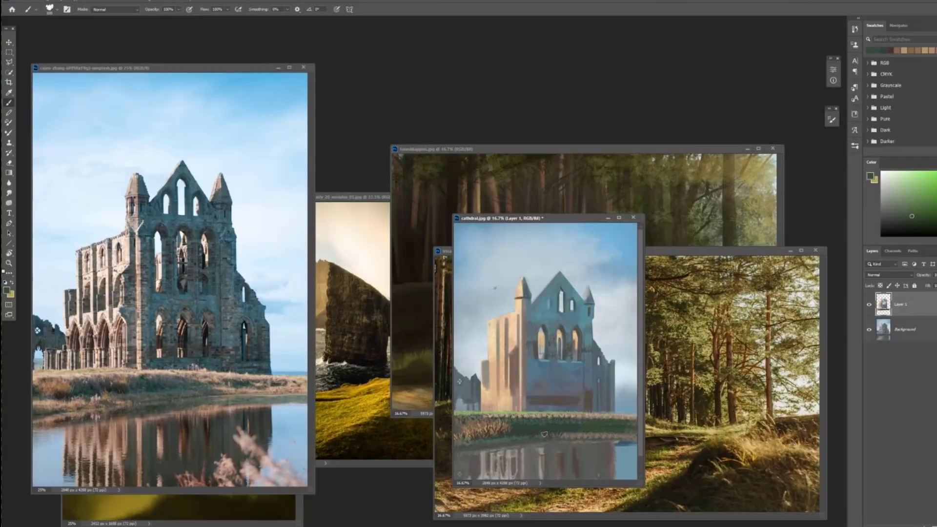
drag(507, 420, 559, 421)
alt+click(488, 430)
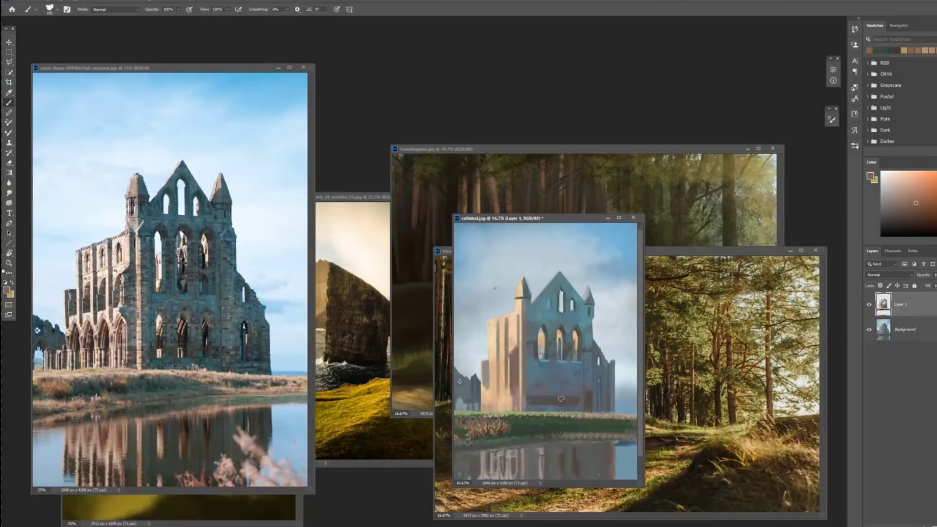
Paint light orange grass highlights along the left waterline and the bank's upper edge with a small grass brush
right_click(562, 399)
click(631, 442)
click(652, 441)
click(613, 287)
alt+click(497, 457)
click(905, 179)
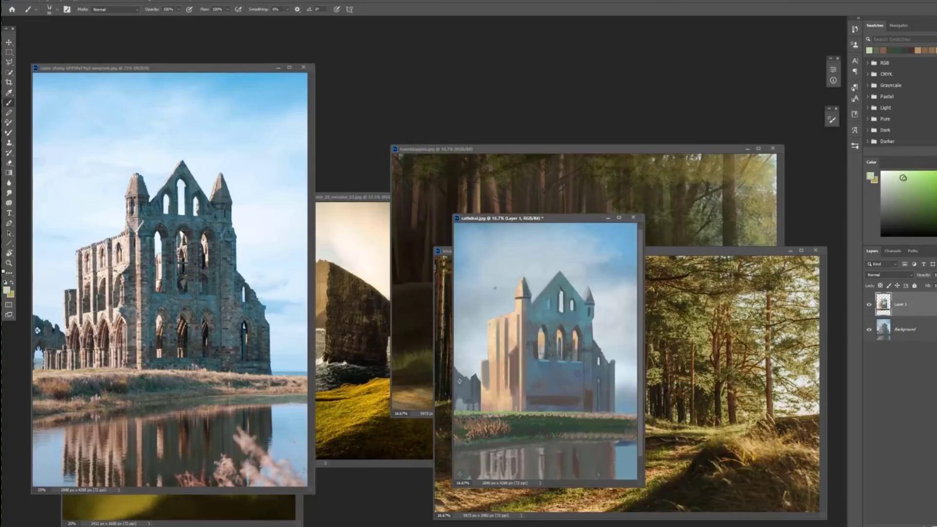
click(936, 230)
right_click(525, 439)
mouse_move(486, 441)
mouse_down()
mouse_move(534, 438)
mouse_move(495, 437)
mouse_up()
click(588, 288)
key(ctrl+z)
click(920, 180)
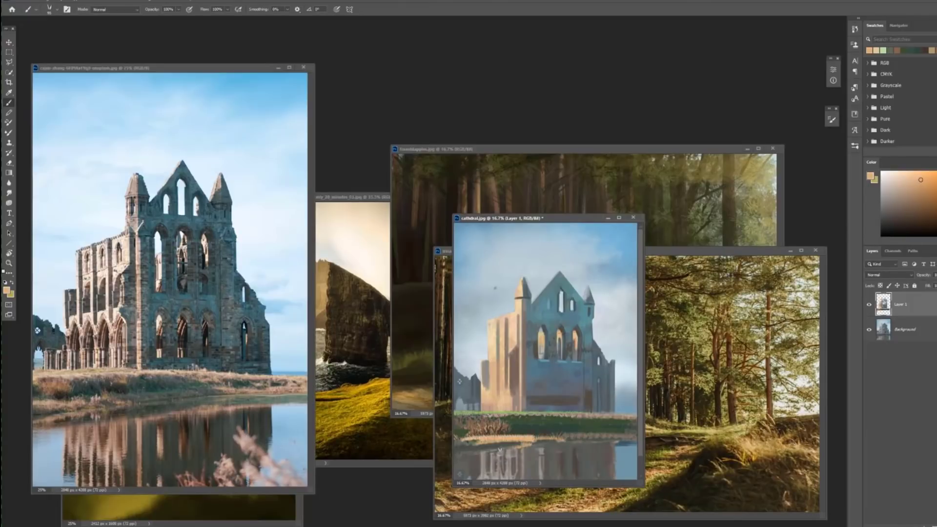
mouse_move(576, 420)
mouse_down()
mouse_move(637, 419)
mouse_move(498, 416)
mouse_up()
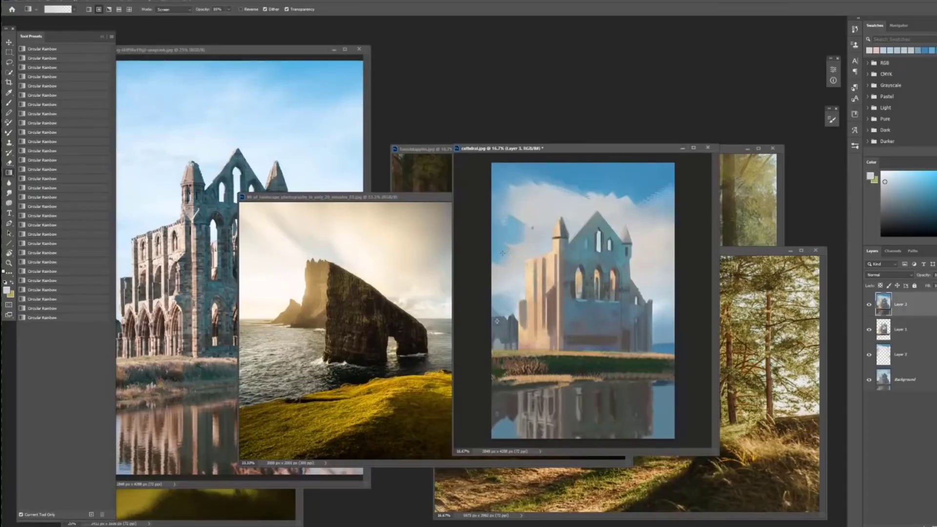
Lay a light pink radial gradient over the left side of the painting on a new layer
click(936, 182)
click(905, 175)
drag(517, 229, 606, 361)
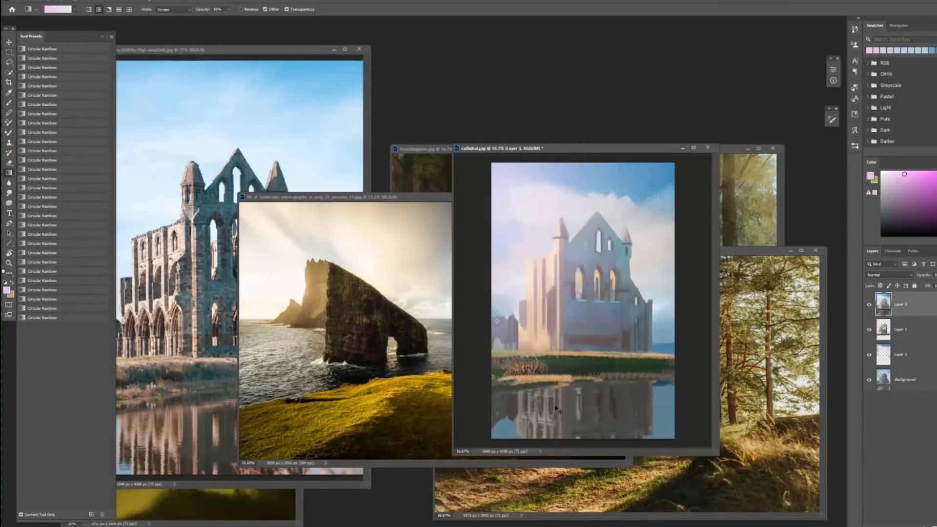
key(ctrl+z)
click(933, 526)
drag(527, 225, 610, 352)
key(ctrl+z)
drag(500, 234, 581, 371)
Set the pink gradient layer's blend mode to Pin Light and lower its opacity
click(886, 275)
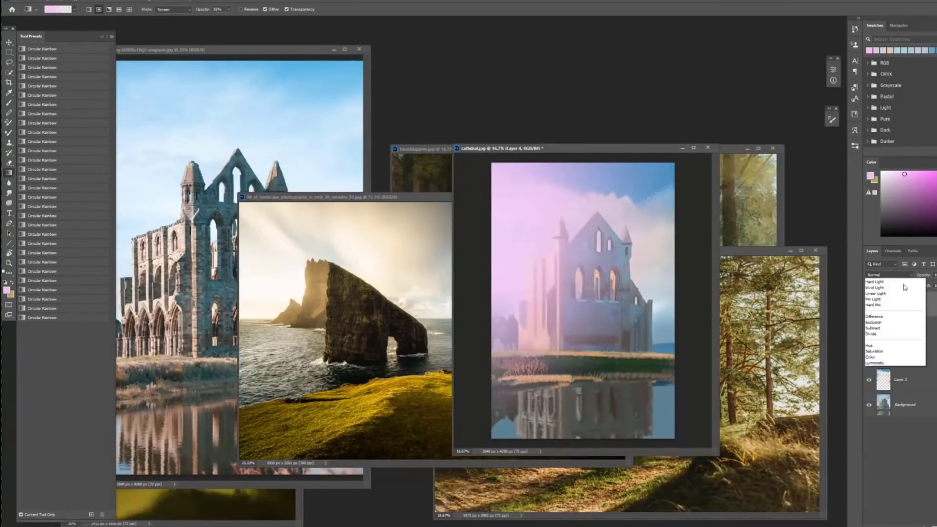
click(881, 398)
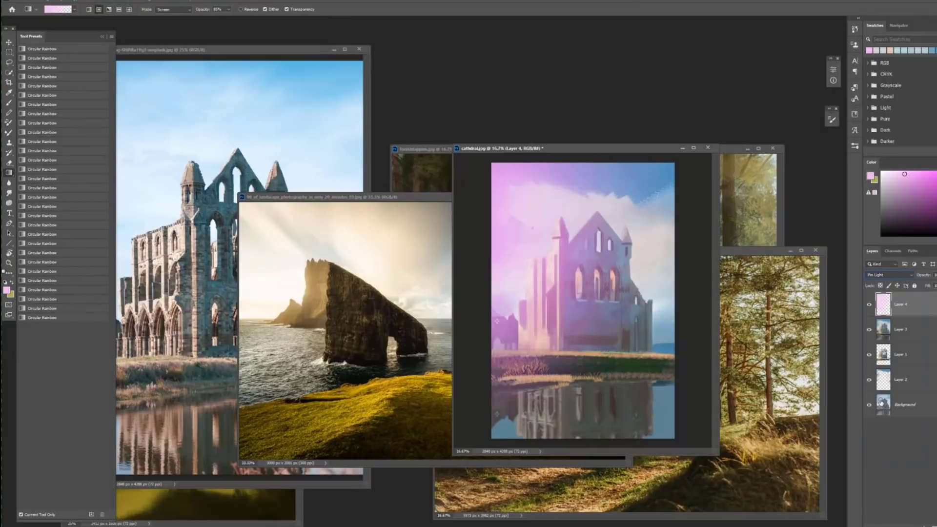
click(936, 286)
mouse_move(936, 295)
mouse_down()
mouse_move(922, 296)
mouse_move(934, 296)
mouse_up()
Erase the pink tint from the cathedral, the upper left sky and the bank with a large rectangular eraser
key(e)
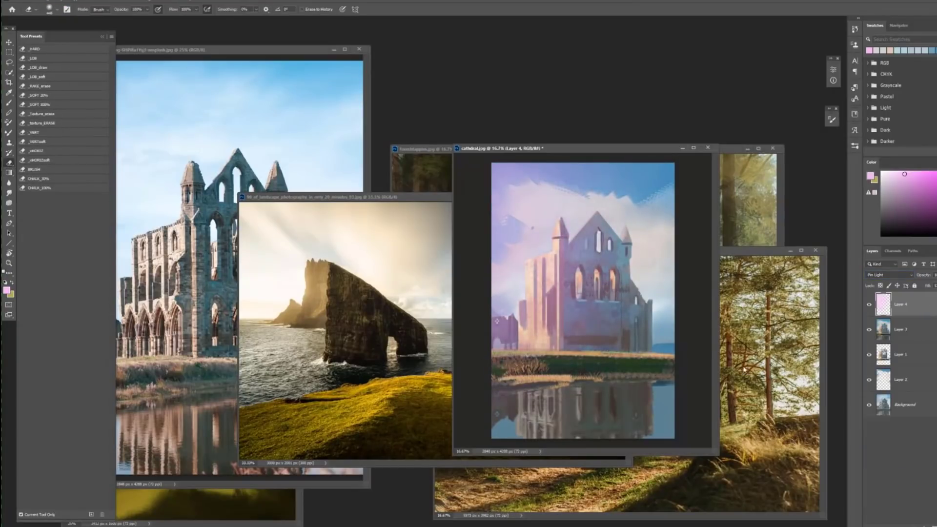
right_click(581, 366)
right_click(574, 258)
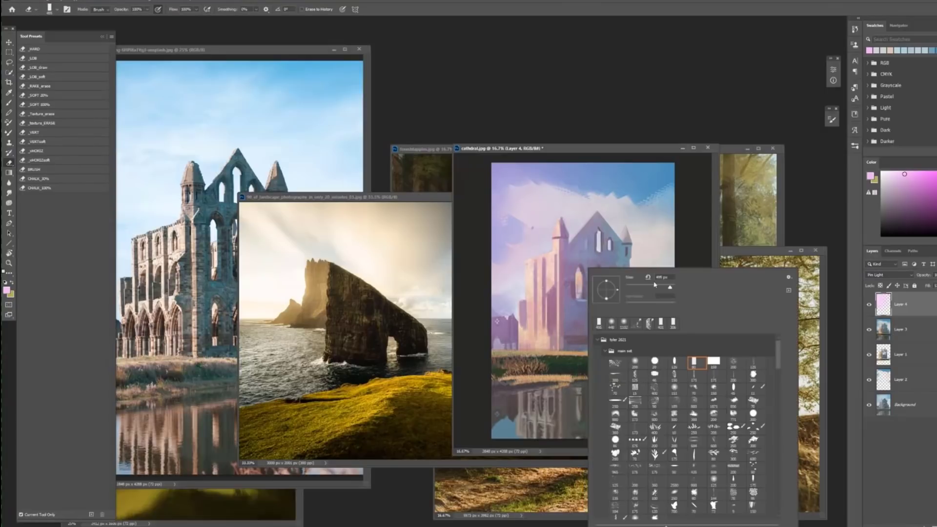
drag(671, 287, 673, 287)
click(583, 301)
mouse_move(597, 298)
mouse_down()
mouse_move(588, 262)
mouse_move(571, 316)
mouse_move(578, 292)
mouse_move(551, 289)
mouse_move(563, 313)
mouse_up()
mouse_move(550, 202)
mouse_down()
mouse_move(574, 191)
mouse_move(541, 189)
mouse_move(508, 174)
mouse_move(536, 244)
mouse_move(512, 218)
mouse_up()
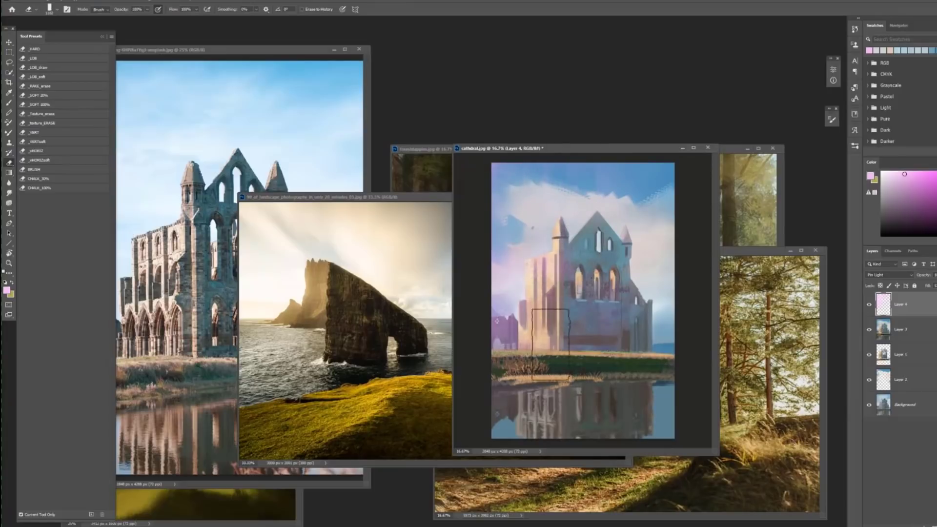
mouse_move(609, 330)
mouse_down()
mouse_move(609, 287)
mouse_move(589, 289)
mouse_move(580, 316)
mouse_move(540, 285)
mouse_move(511, 357)
mouse_up()
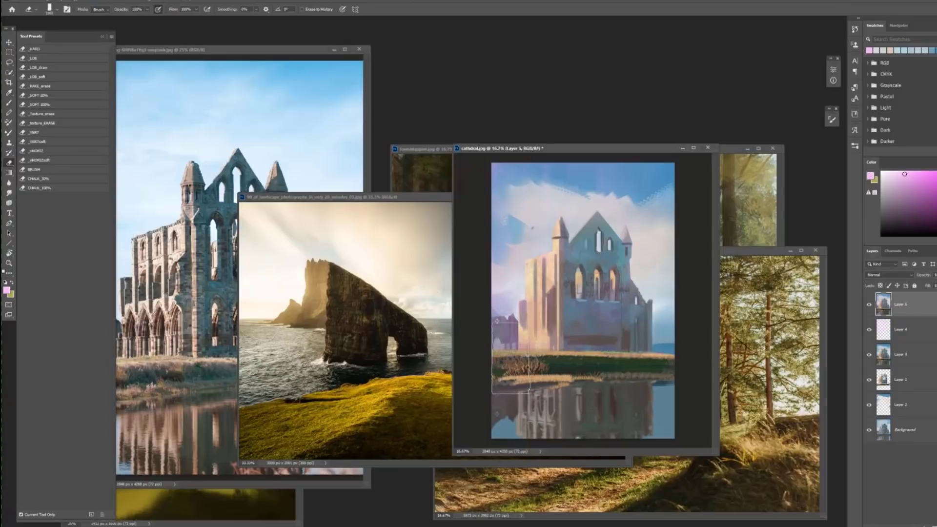
Tint the right end of the bank and the cathedral's lower right wing with dark yellow using a soft Overlay brush
key(b)
click(206, 390)
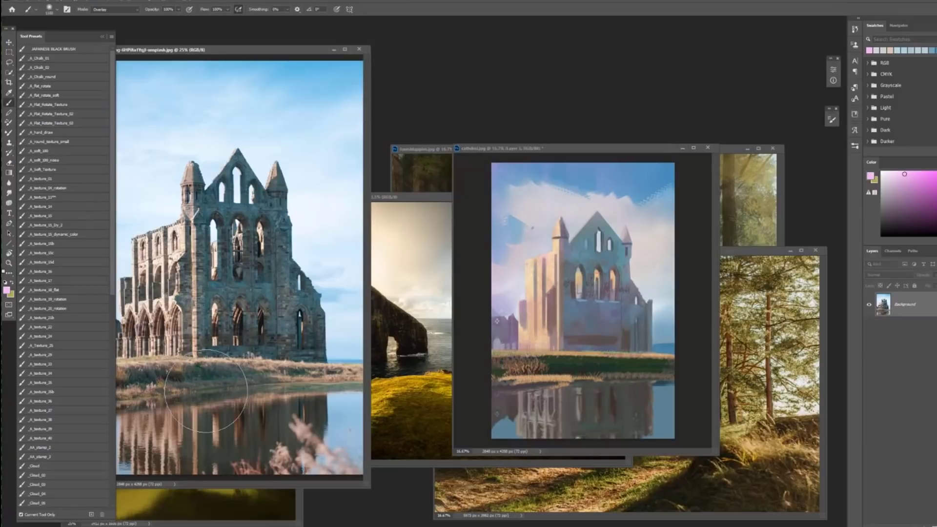
click(936, 233)
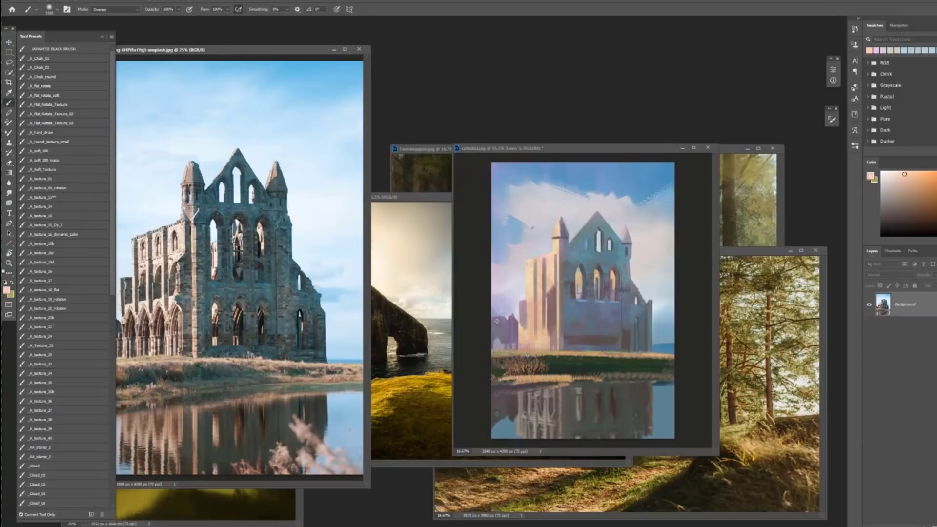
click(936, 222)
click(933, 211)
click(630, 361)
drag(631, 369, 641, 384)
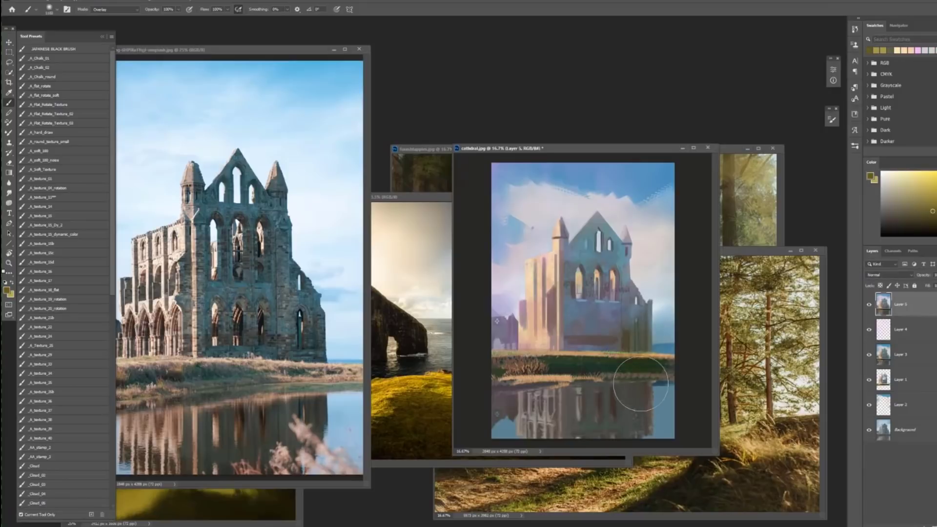
Undo the latest dark yellow Overlay strokes on the bank and the cathedral's lower right wing
mouse_move(615, 337)
mouse_down()
mouse_move(600, 357)
mouse_move(582, 347)
mouse_move(555, 367)
mouse_up()
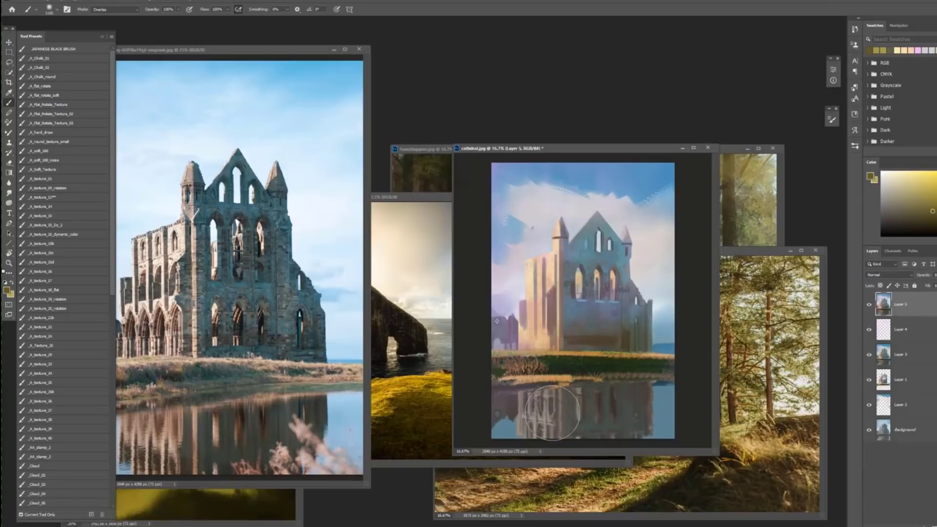
key(ctrl+z)
key(ctrl+z)
key(ctrl+z)
Tint the right half of the grassy bank with a dark green using the soft Overlay brush
click(936, 221)
click(932, 206)
click(936, 218)
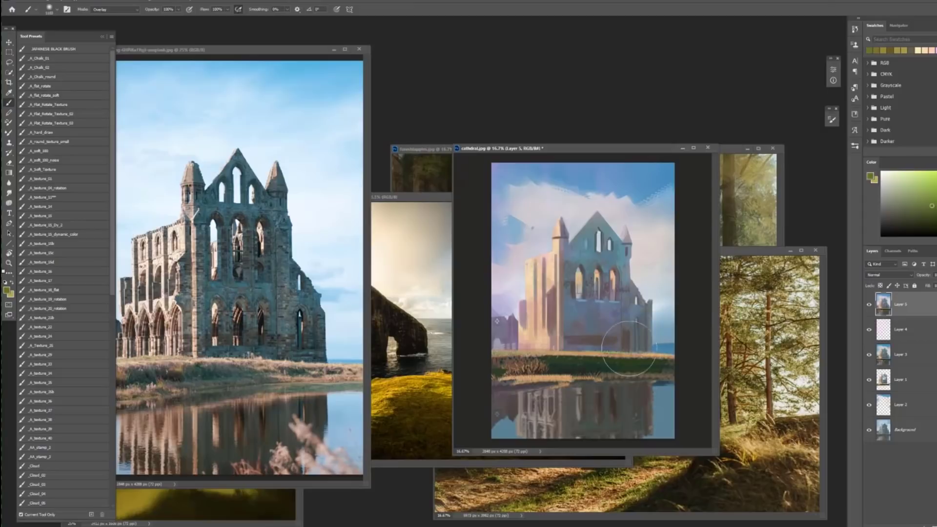
click(918, 213)
drag(633, 346, 597, 347)
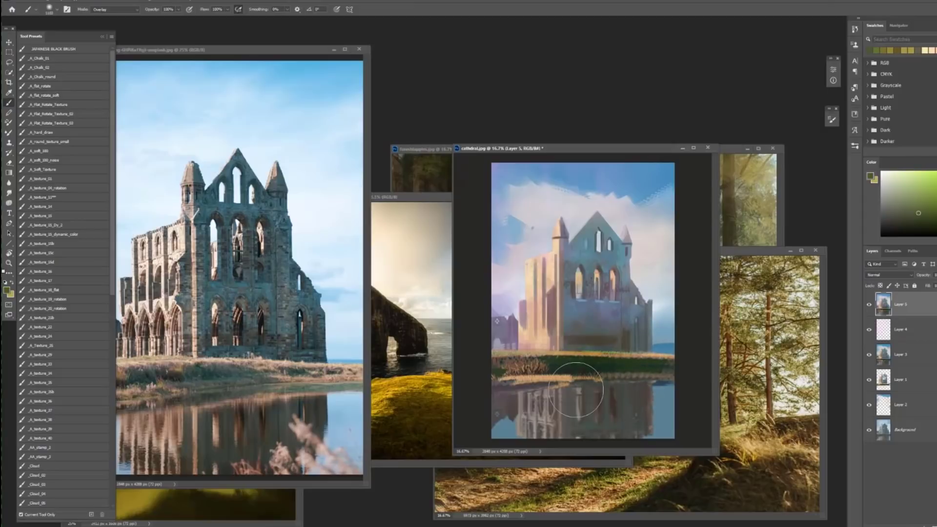
Smudge the grass along the bank beneath the cathedral with an enlarged bristly smudge brush
key(r)
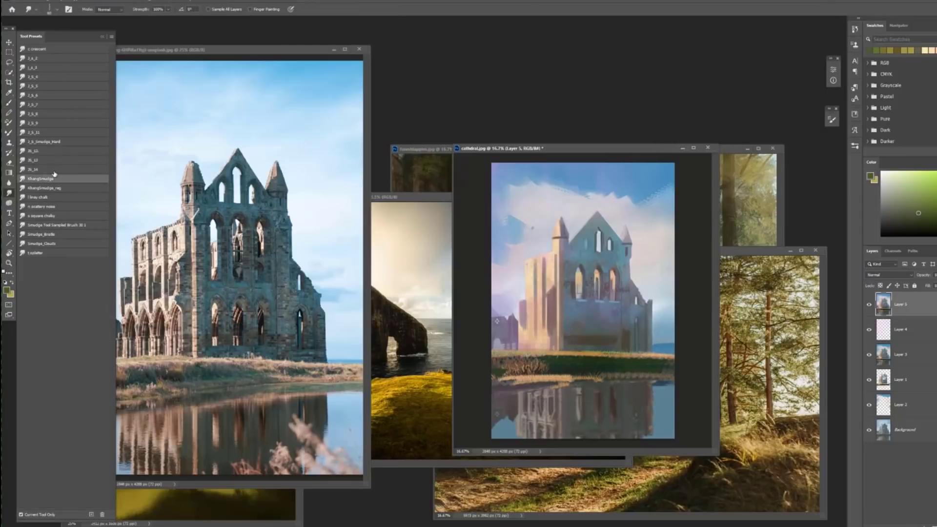
click(832, 120)
right_click(594, 357)
drag(652, 288, 669, 288)
mouse_move(594, 356)
mouse_down()
mouse_move(667, 361)
mouse_move(550, 357)
mouse_up()
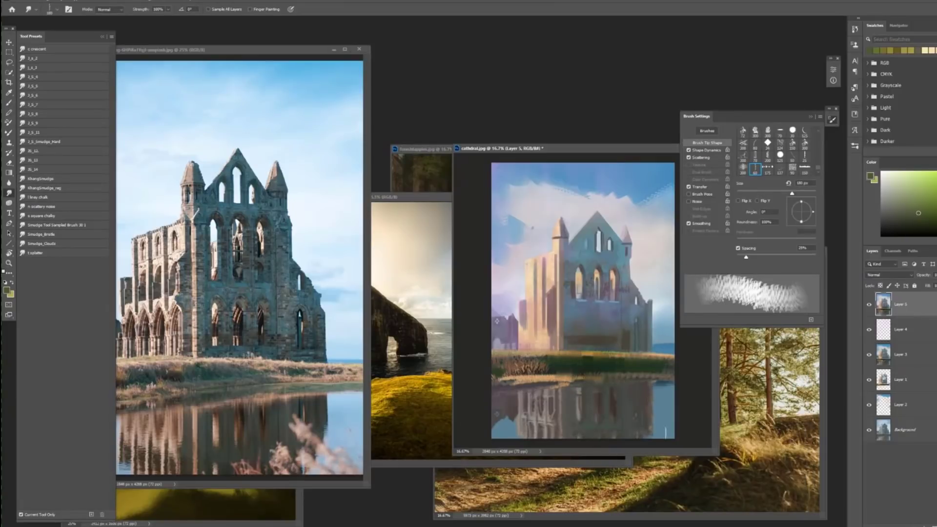
Paint light orange grass blades along the bank's upper edge with a grass brush in Overlay mode, adjusting its size
key(b)
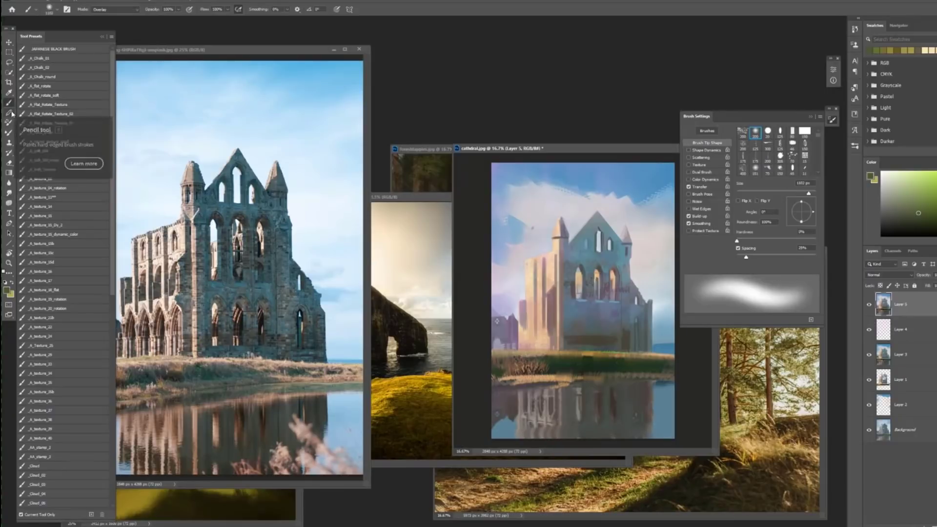
right_click(566, 348)
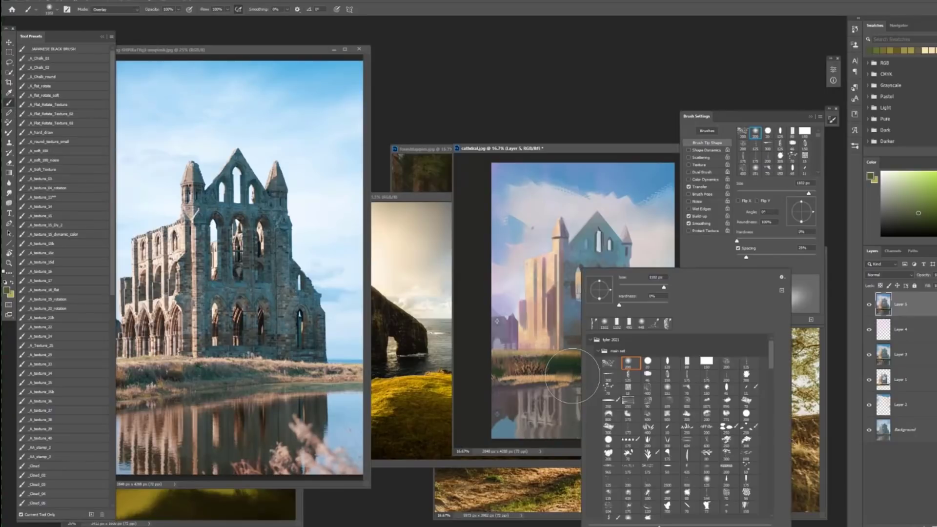
alt+click(573, 351)
click(123, 10)
click(105, 117)
click(916, 177)
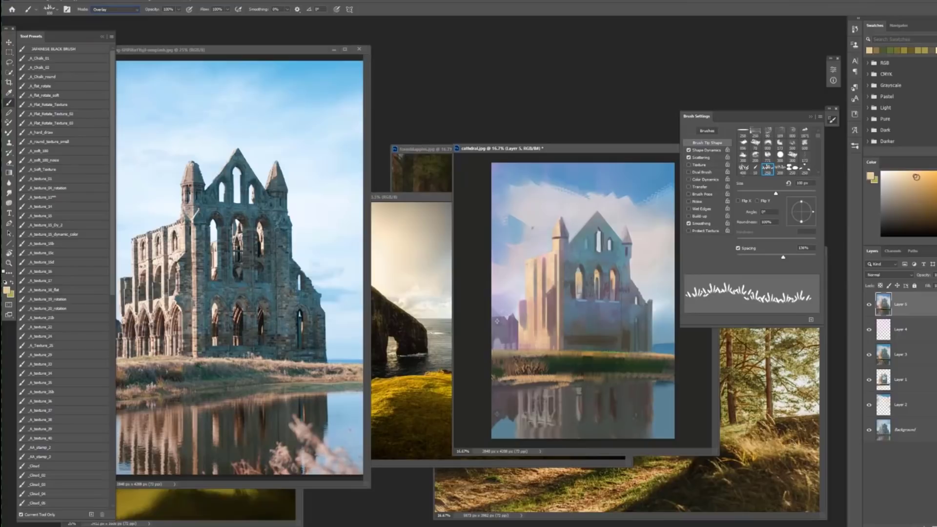
drag(532, 351, 576, 350)
right_click(579, 350)
drag(657, 286, 663, 287)
drag(497, 352, 559, 352)
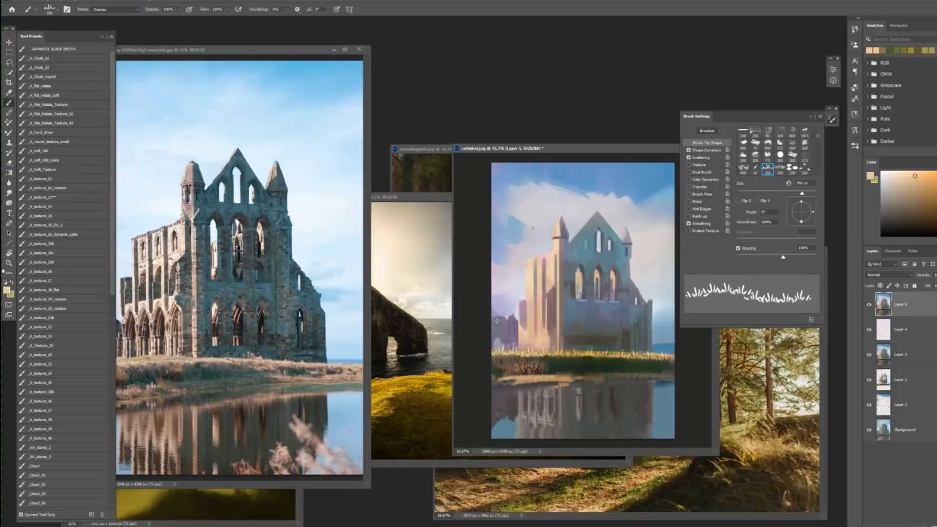
right_click(565, 351)
key(Return)
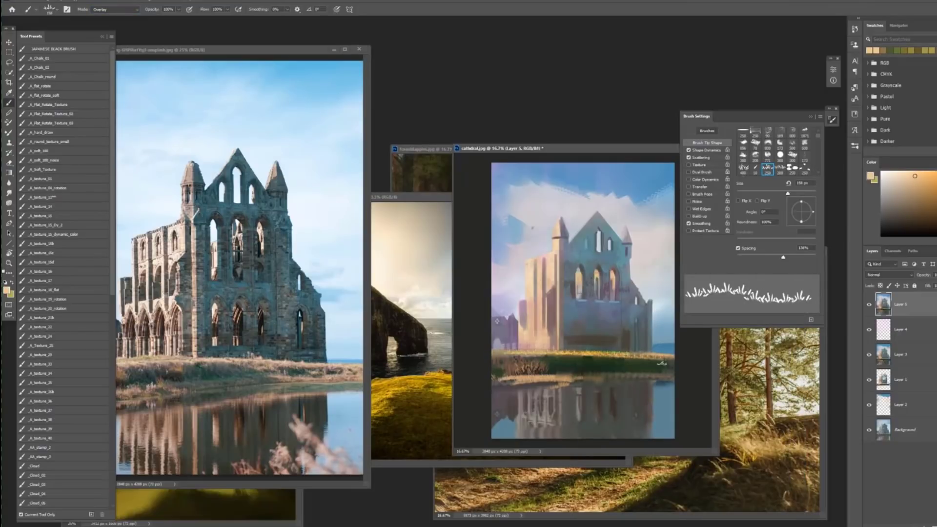
Try grass strokes along the bank's upper edge in a colour sampled from the sunlit wall
alt+click(551, 341)
alt+click(556, 337)
mouse_move(499, 354)
mouse_down()
mouse_move(674, 356)
mouse_move(497, 354)
mouse_move(653, 358)
mouse_up()
key(ctrl+z)
key(ctrl+z)
key(ctrl+z)
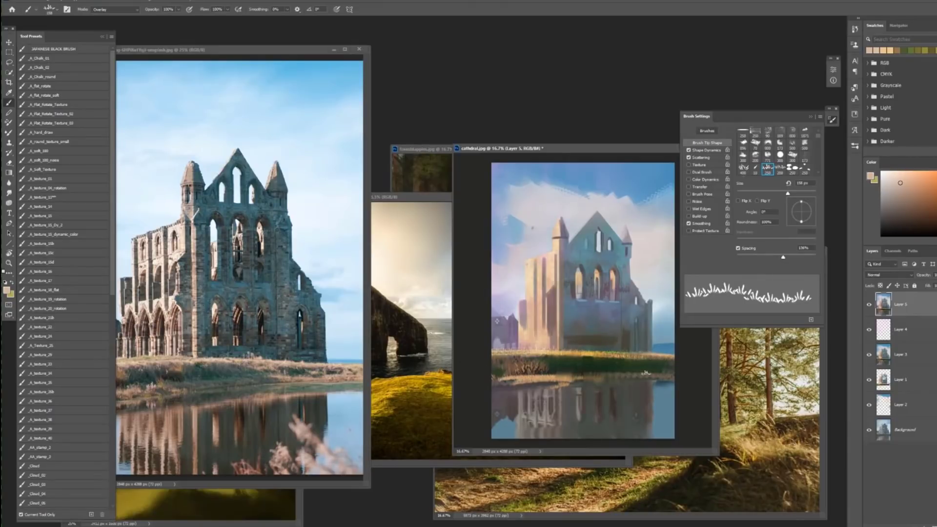
Paint grass along the bank's lower right waterline in a sampled reddish brown with the grass brush in Normal mode
drag(645, 373, 673, 376)
key(ctrl+z)
mouse_move(611, 371)
mouse_down()
mouse_move(682, 375)
mouse_move(657, 365)
mouse_move(683, 362)
mouse_up()
click(116, 10)
click(128, 19)
alt+click(635, 403)
drag(593, 368, 701, 371)
key(ctrl+z)
drag(616, 368, 650, 368)
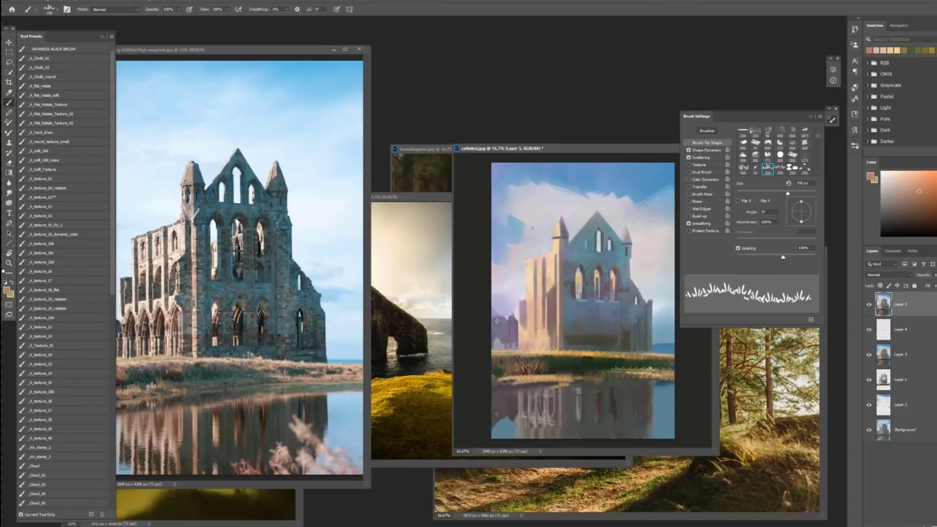
Texture the right side of the bank with a grass-blade brush in brown sampled from the bank
right_click(639, 394)
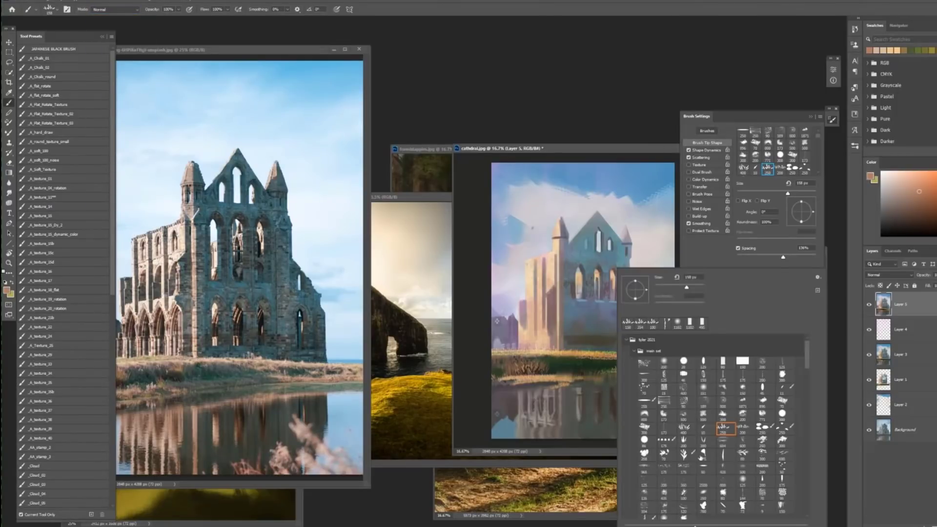
click(701, 456)
click(685, 443)
drag(583, 364, 640, 365)
key(ctrl+z)
key(ctrl+z)
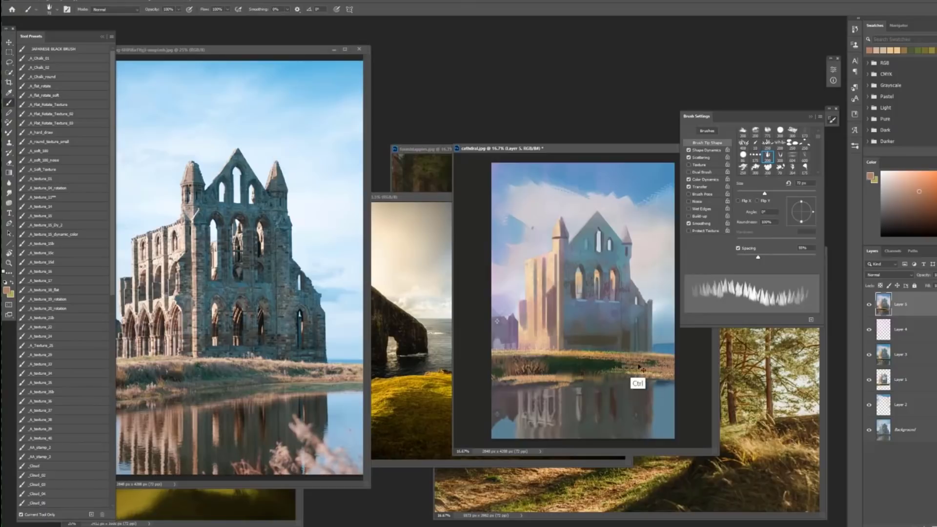
alt+click(641, 369)
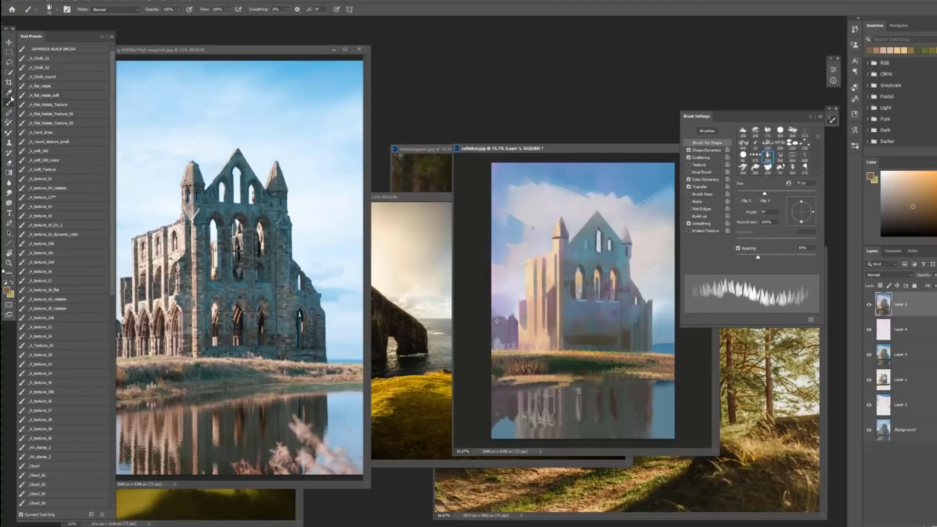
Paint the sky right of the cathedral with a large dry-textured brush in sampled pale sky colours
right_click(661, 361)
click(787, 507)
click(805, 507)
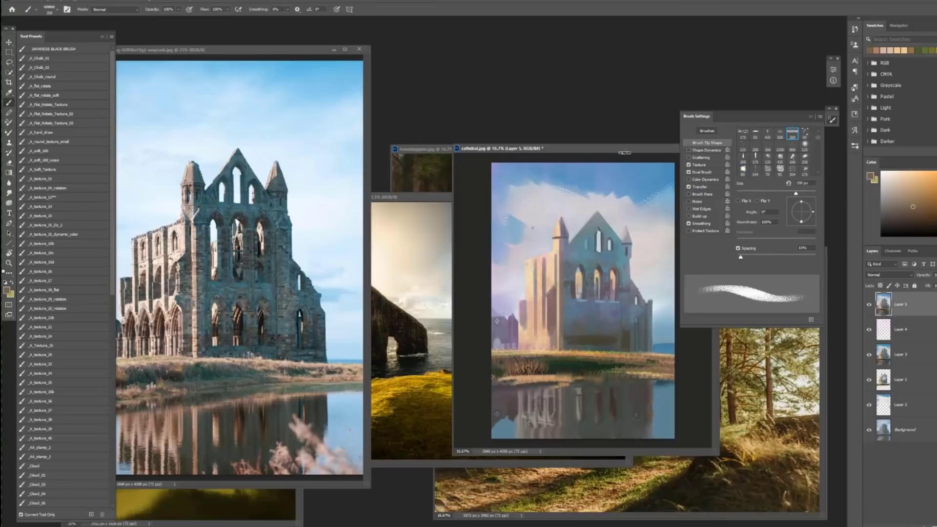
key(f)
key(ctrl+plus)
mouse_move(618, 285)
mouse_down()
mouse_move(512, 312)
mouse_move(510, 347)
mouse_up()
alt+click(488, 295)
right_click(512, 341)
drag(587, 289, 594, 288)
drag(506, 251, 510, 283)
alt+click(513, 325)
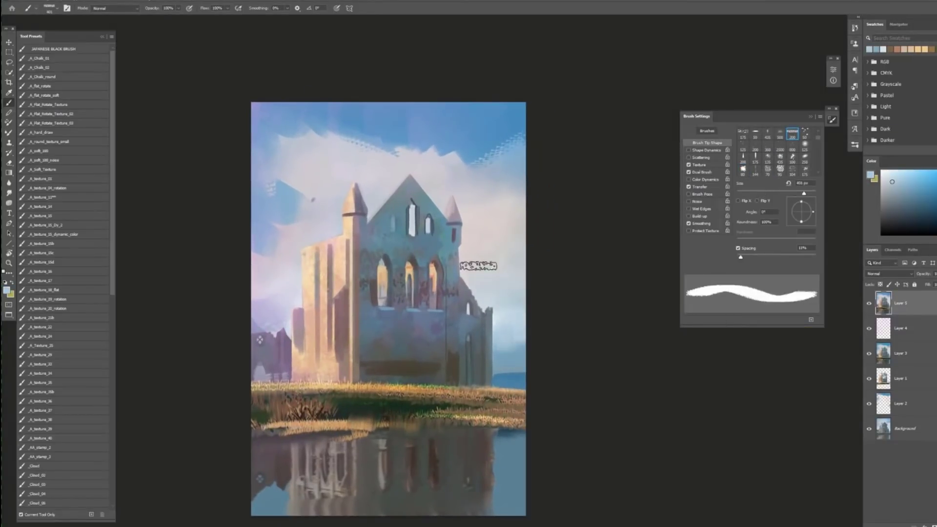
Repaint the upper right cloud edge and the sky above the main cloud with sampled blues
alt+click(497, 145)
mouse_move(490, 152)
mouse_down()
mouse_move(512, 130)
mouse_move(486, 169)
mouse_up()
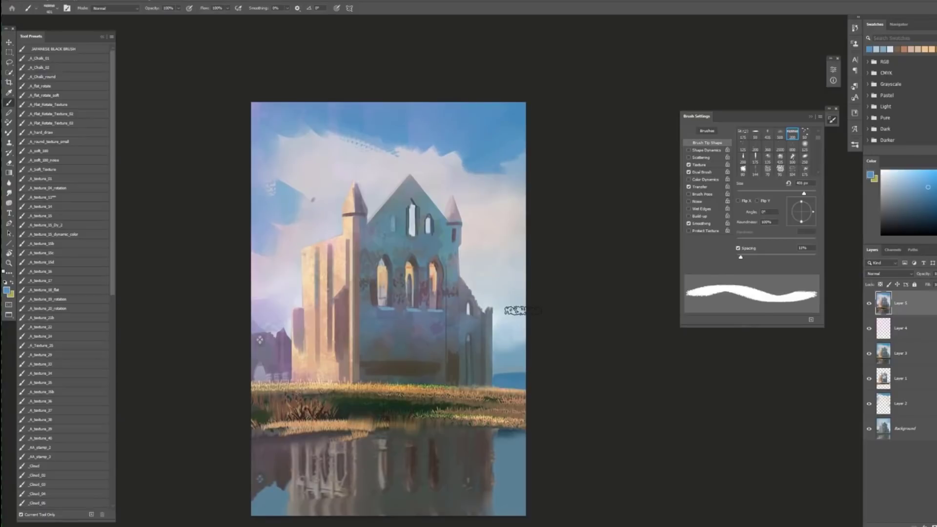
alt+click(338, 125)
drag(340, 129, 282, 136)
Break up the clouds beside the cathedral with patches of blue using the dry-textured brush
alt+click(270, 244)
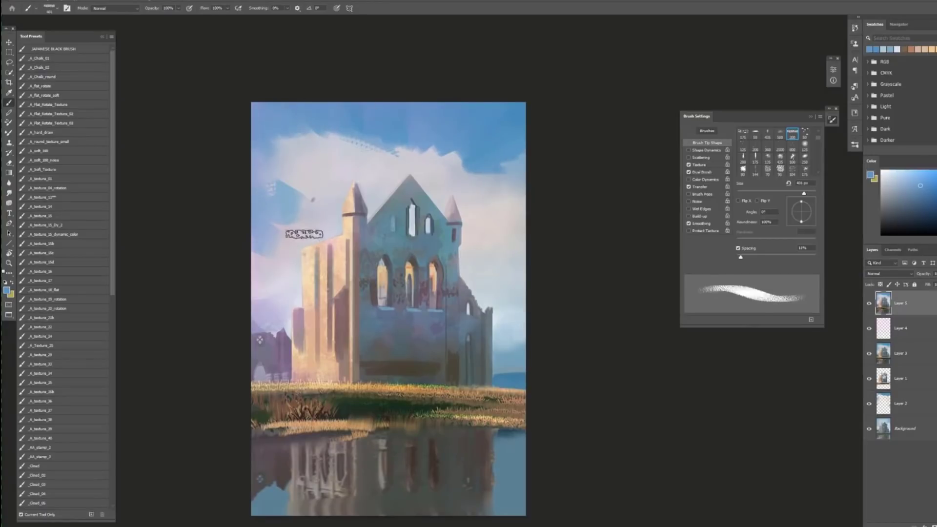
drag(268, 297, 288, 292)
key(ctrl+z)
mouse_move(479, 274)
mouse_down()
mouse_move(517, 276)
mouse_move(476, 276)
mouse_up()
click(9, 193)
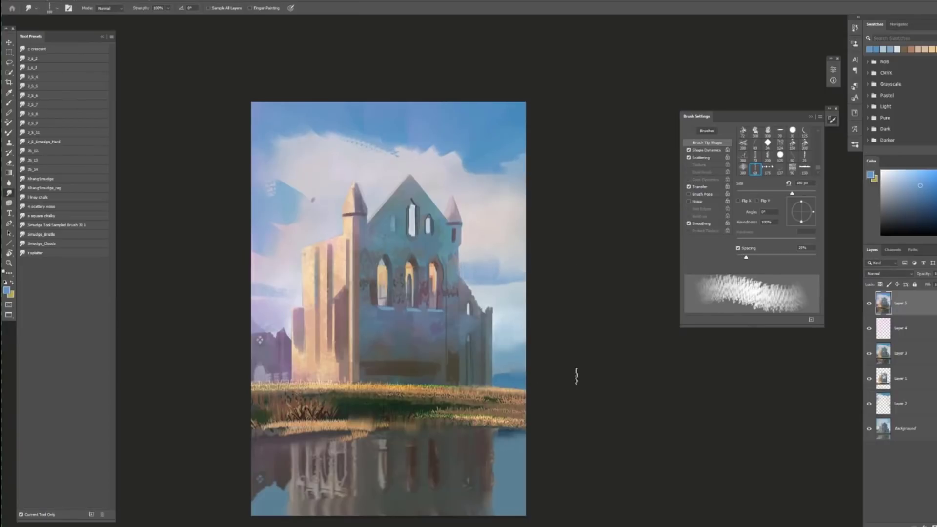
click(8, 109)
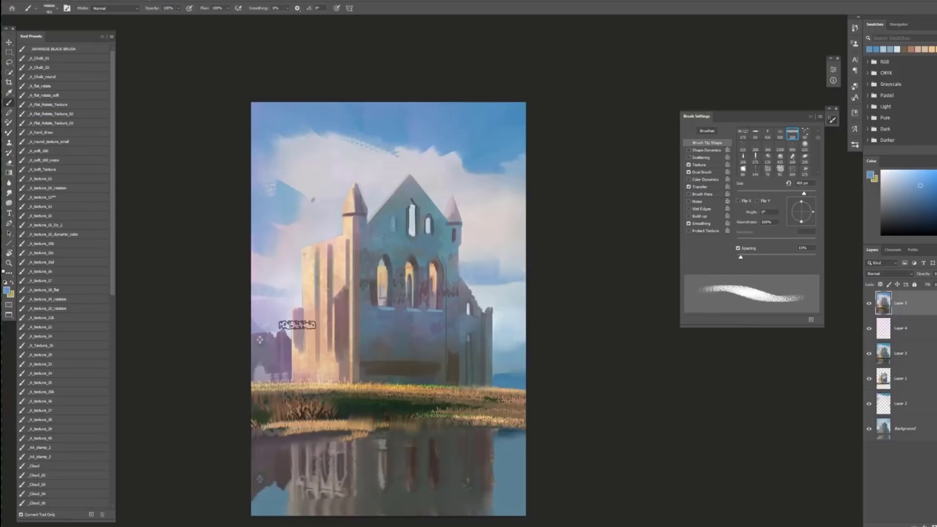
Switch to a small flat rectangular brush and sample pale colours from the sky on both sides of the cathedral
right_click(297, 325)
click(402, 362)
alt+click(271, 309)
alt+click(272, 309)
right_click(277, 307)
click(384, 362)
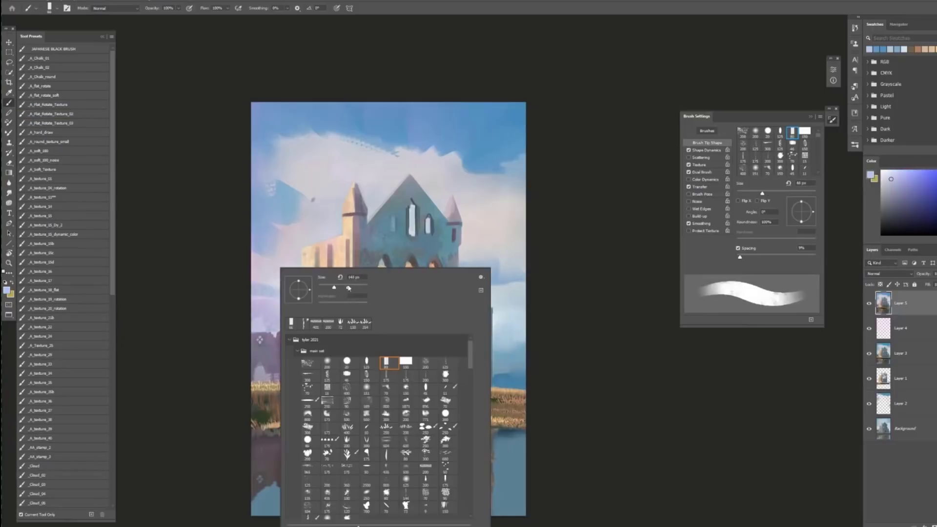
alt+click(497, 355)
right_click(337, 336)
click(390, 288)
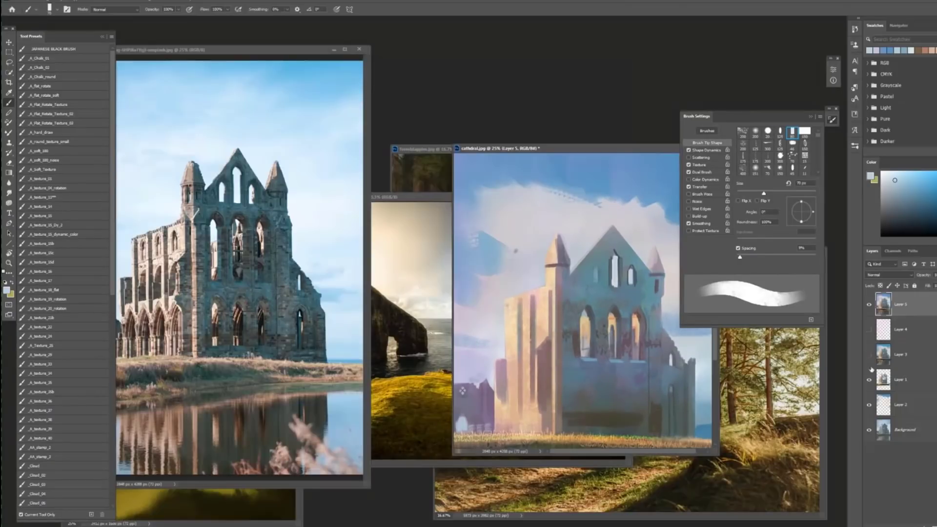
Toggle the visibility of Layer 5 to compare the painting with the layers below
click(869, 307)
key(ctrl+minus)
click(869, 307)
click(870, 307)
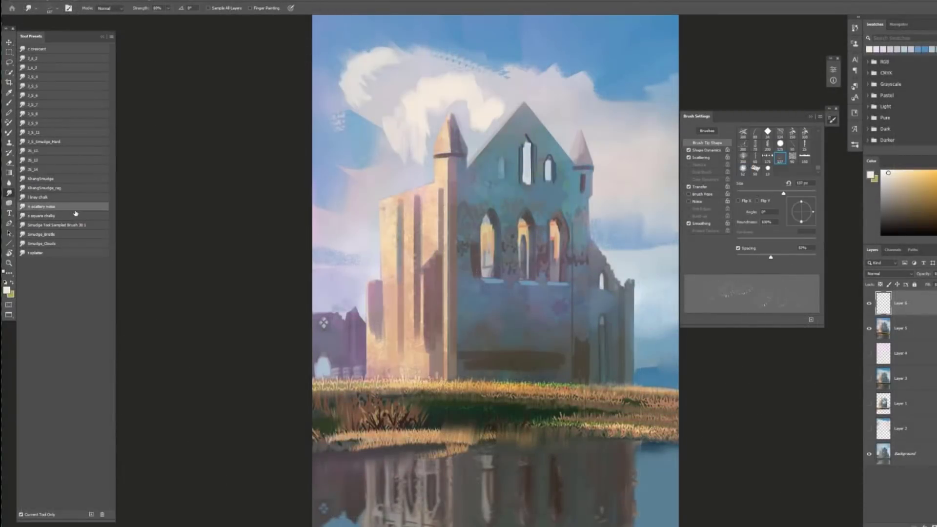
Smudge the white cloud around the left turret with the enlarged Smudge_Bristle preset
click(73, 244)
click(75, 236)
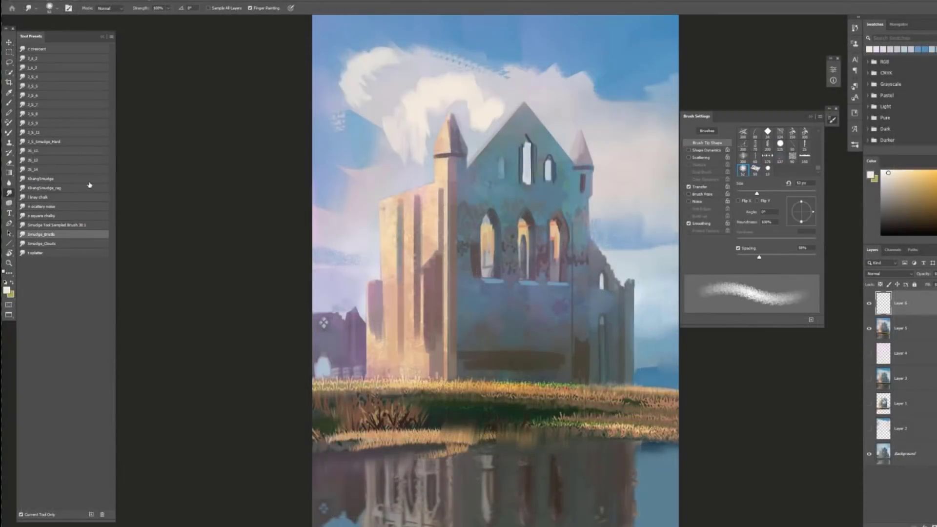
right_click(429, 150)
double_click(488, 244)
drag(429, 159, 437, 140)
drag(452, 88, 428, 183)
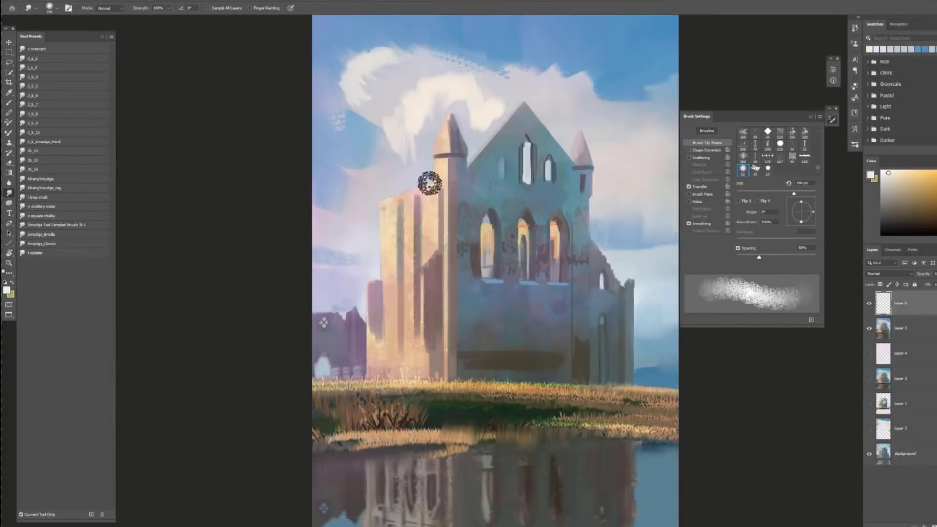
mouse_move(402, 71)
mouse_down()
mouse_move(407, 193)
mouse_move(387, 180)
mouse_move(358, 205)
mouse_move(370, 226)
mouse_up()
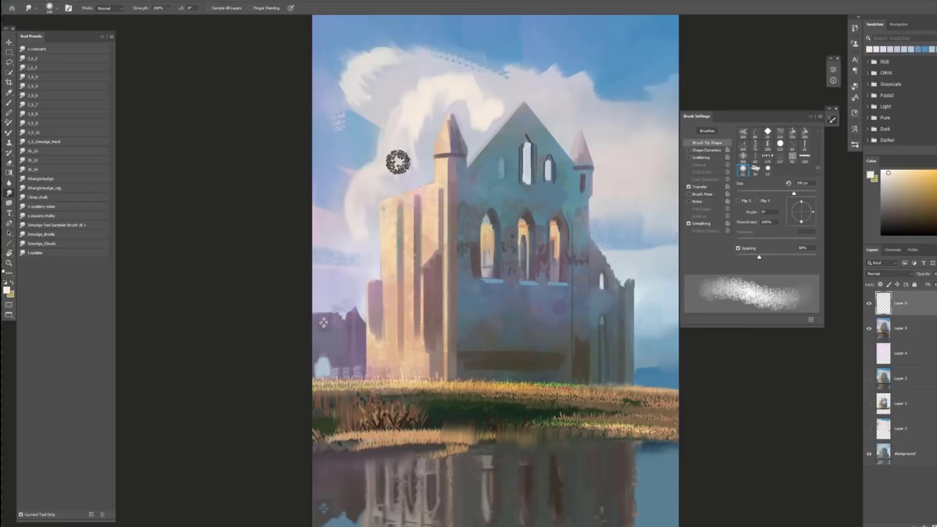
Blend the cloud's left rim and its trail down toward the sunlit wall with a resized bristle smudge brush
drag(397, 162, 394, 193)
right_click(492, 177)
drag(528, 203, 531, 204)
click(402, 151)
mouse_move(399, 60)
mouse_down()
mouse_move(372, 88)
mouse_move(359, 155)
mouse_up()
Trim the cloud's outer left edge and erase the cloud paint overlapping the left turret with a flat rectangular eraser
key(e)
right_click(364, 139)
click(426, 148)
drag(328, 113, 337, 60)
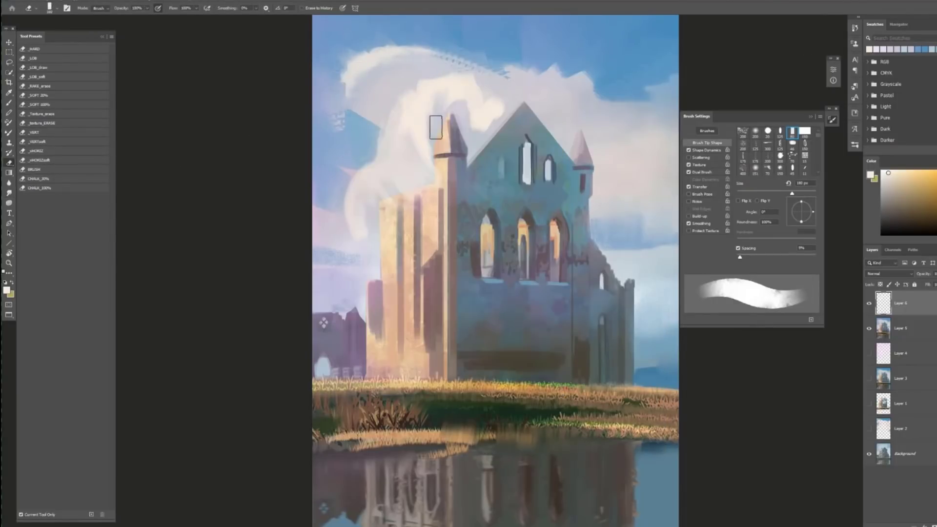
mouse_move(436, 127)
mouse_down()
mouse_move(456, 158)
mouse_move(446, 108)
mouse_move(507, 131)
mouse_up()
right_click(520, 181)
click(562, 203)
mouse_move(454, 121)
mouse_down()
mouse_move(468, 174)
mouse_move(438, 167)
mouse_up()
Smudge the bright cloud between the left turret and the gable with a larger bristle smudge brush
click(9, 193)
right_click(504, 147)
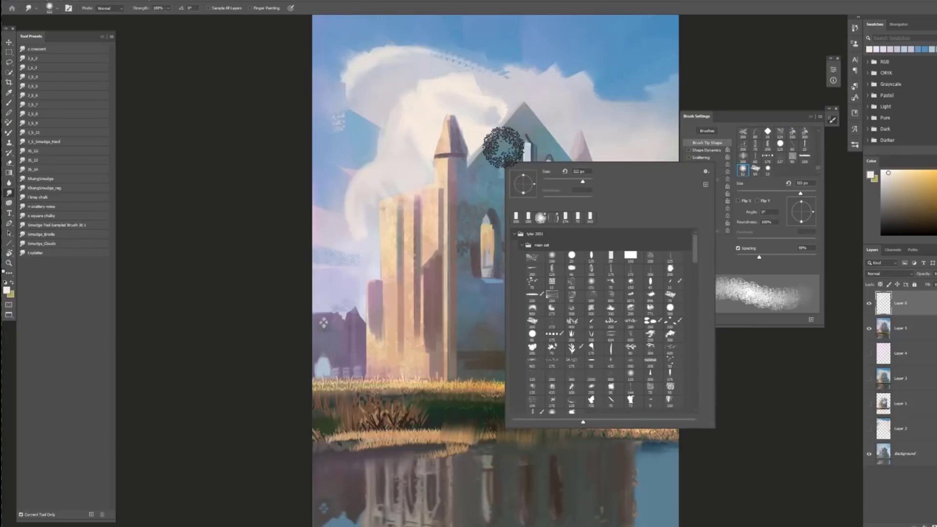
mouse_move(453, 81)
mouse_down()
mouse_move(428, 83)
mouse_move(521, 94)
mouse_up()
Soften the cloud paint around the cathedral's gable with a large soft round eraser
key(e)
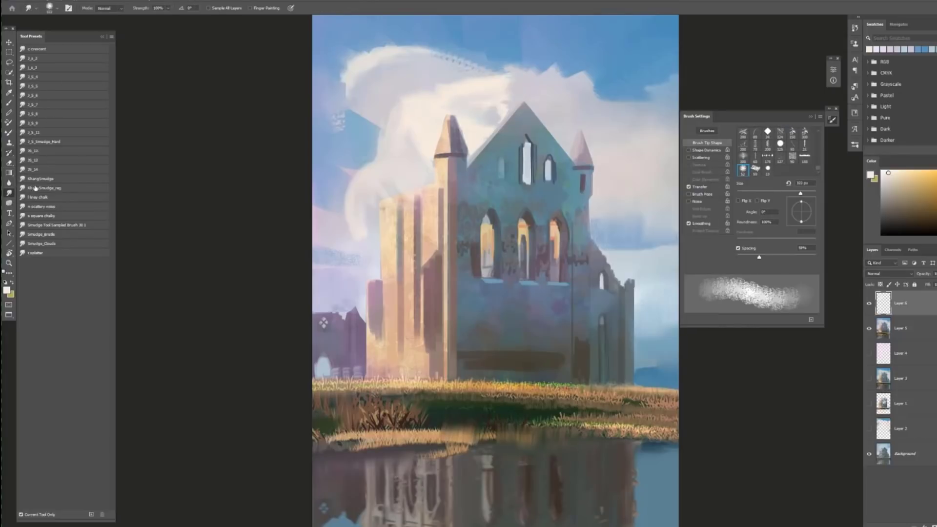
right_click(514, 248)
double_click(564, 339)
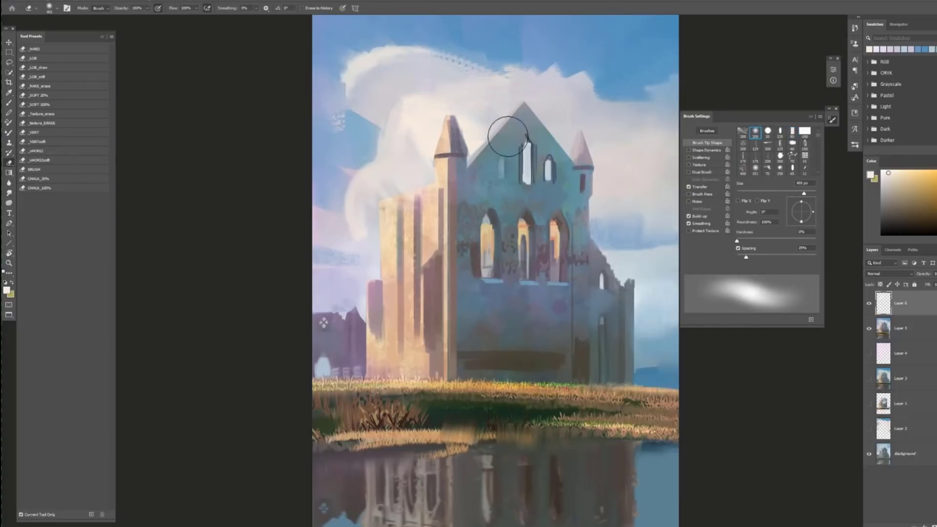
key(ctrl+minus)
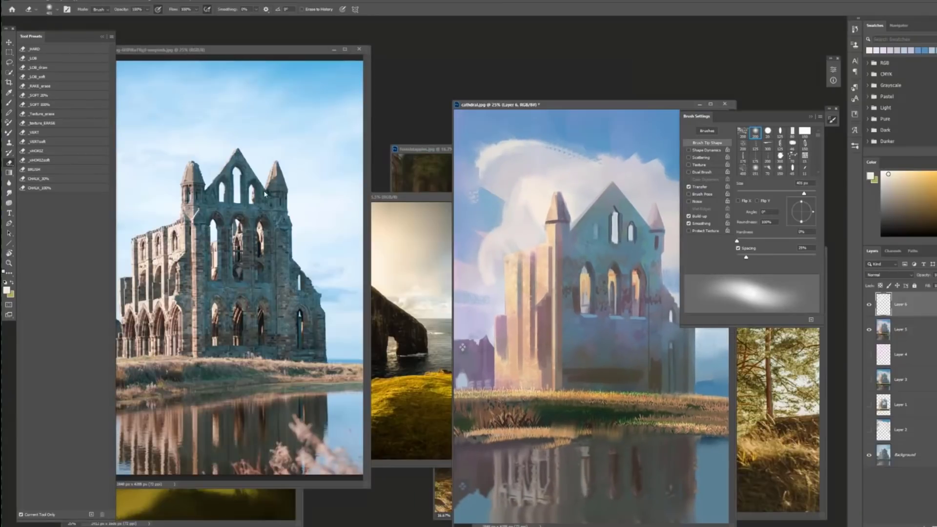
key(ctrl+minus)
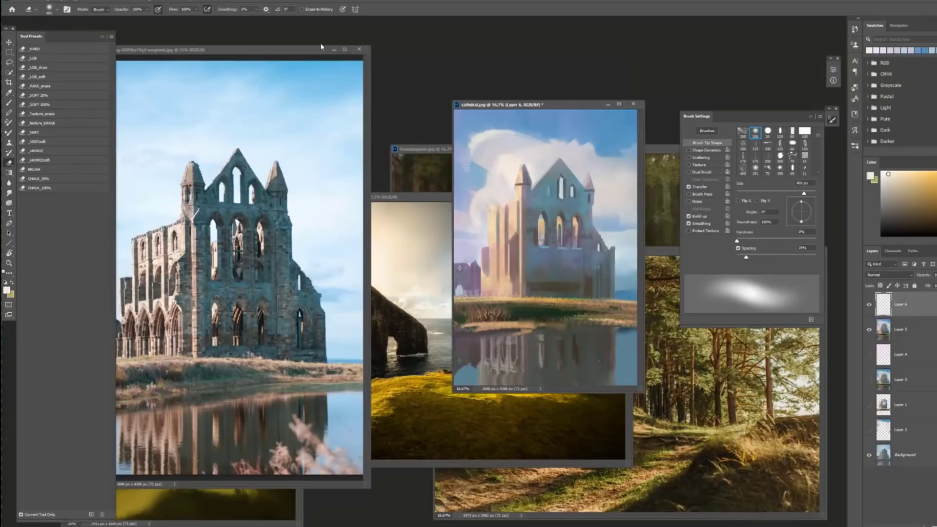
key(ctrl+plus)
right_click(599, 322)
click(709, 363)
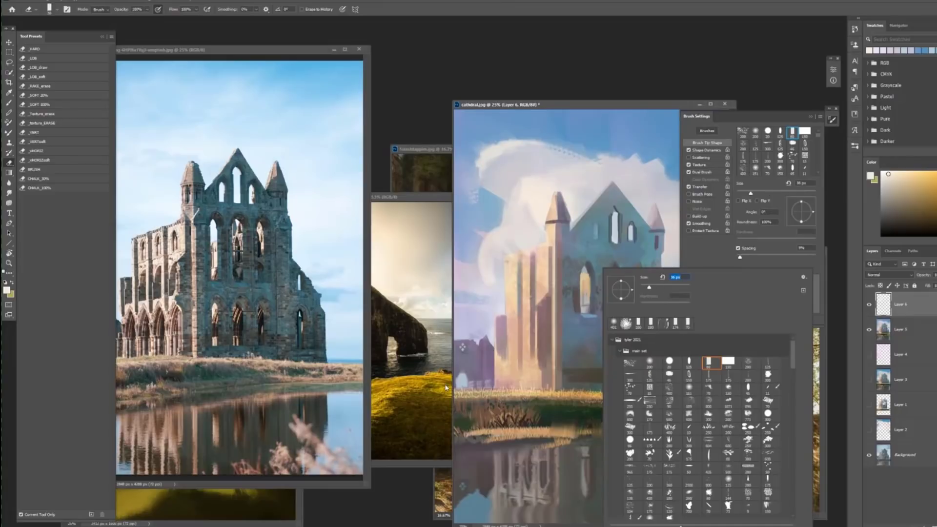
click(547, 336)
Paint small reddish-brown arch shapes along the base of the sunlit wall with a narrow flat brush and colours sampled from the wall
key(b)
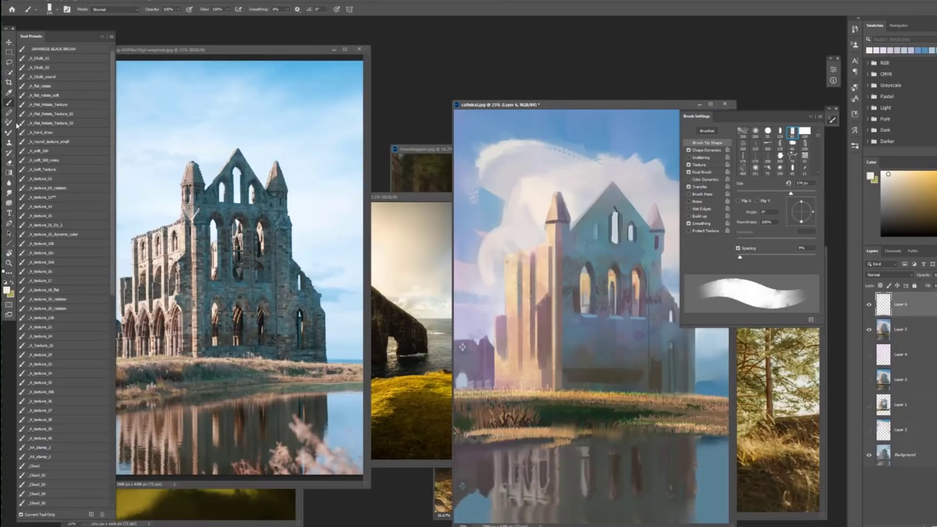
alt+click(544, 363)
alt+click(549, 359)
right_click(555, 349)
click(603, 288)
click(531, 356)
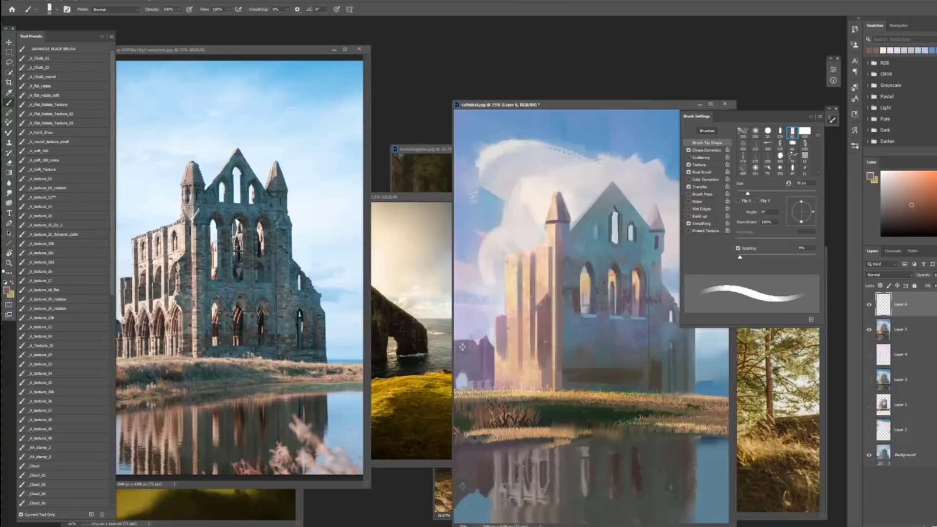
alt+click(540, 371)
drag(540, 356, 541, 380)
key(ctrl+z)
alt+click(539, 366)
mouse_move(537, 349)
mouse_down()
mouse_move(528, 375)
mouse_move(524, 348)
mouse_up()
mouse_move(521, 375)
mouse_down()
mouse_move(518, 349)
mouse_move(506, 380)
mouse_move(526, 379)
mouse_up()
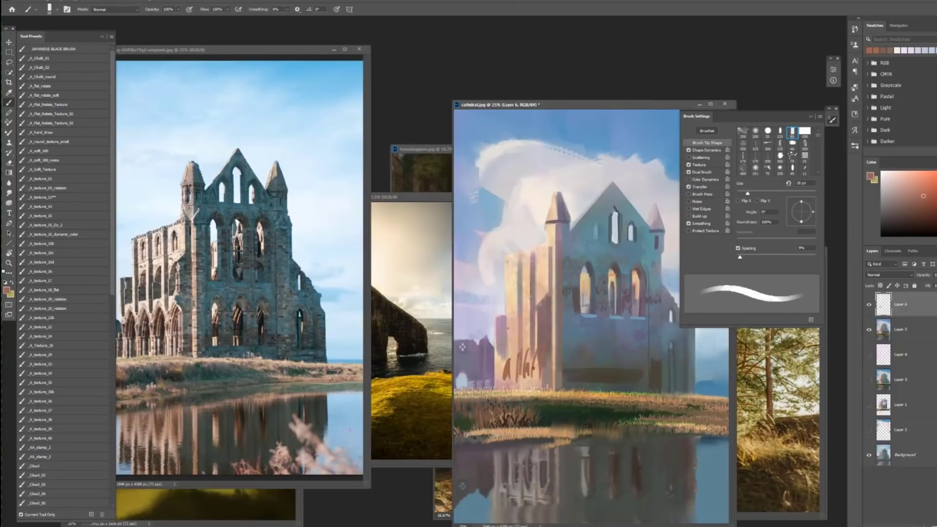
Line the sunlit wall's sloping top edge and shade the adjoining corner pillar with muted sampled tones, using a flat brush
alt+click(521, 322)
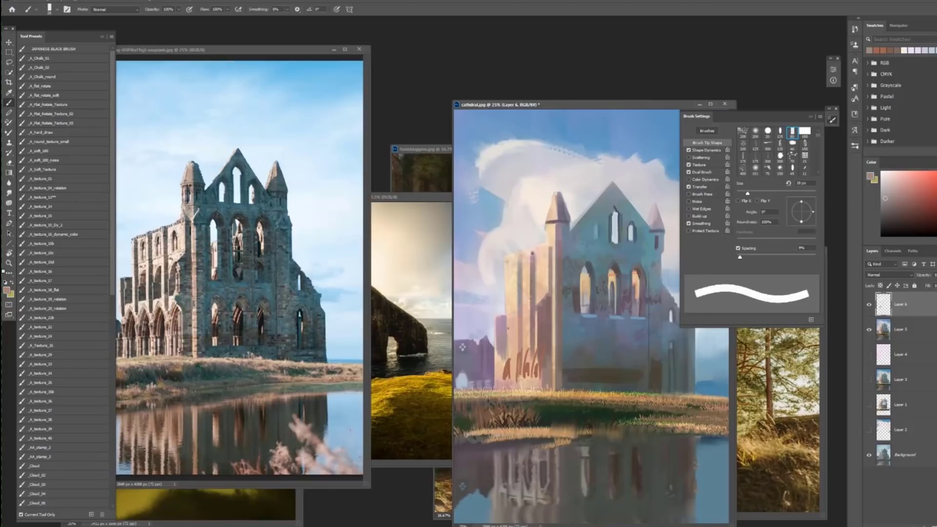
drag(506, 257, 552, 242)
key(ctrl+z)
alt+click(524, 364)
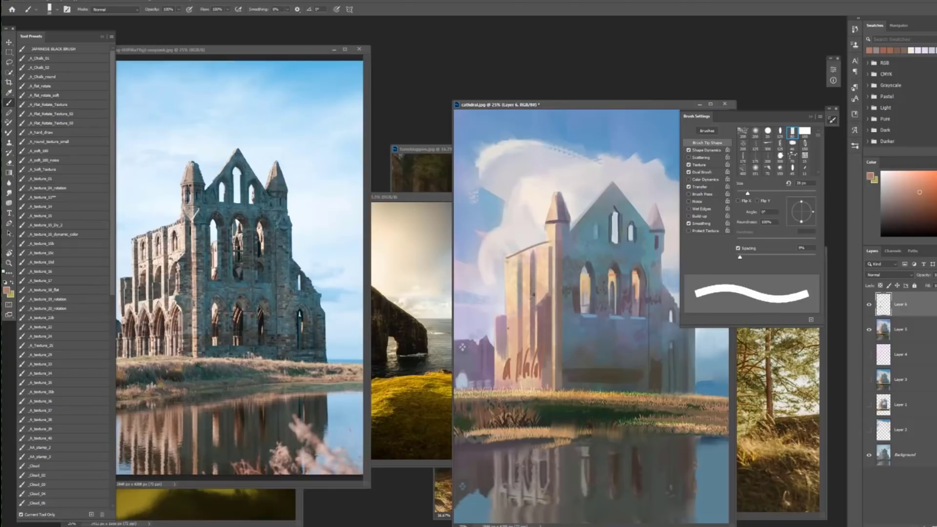
right_click(555, 268)
click(604, 322)
alt+click(573, 249)
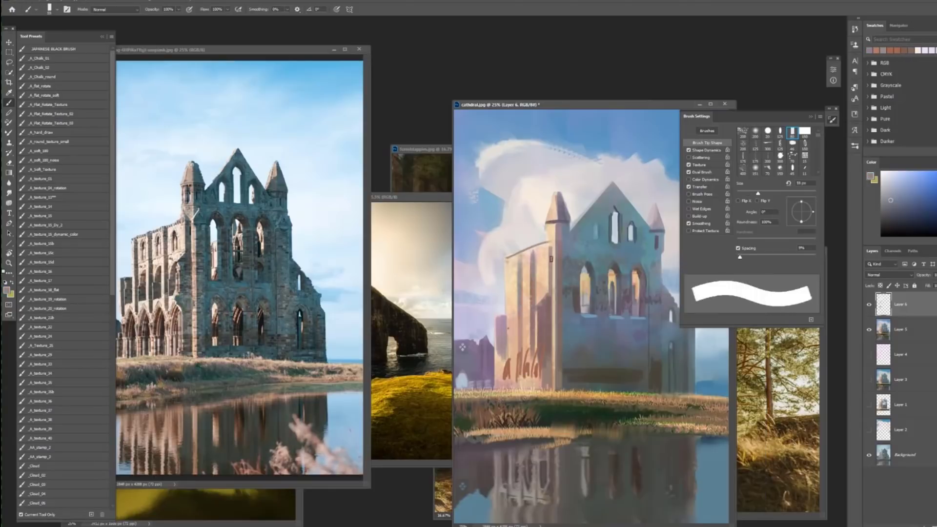
drag(551, 264, 552, 320)
key(bracketleft)
Paint three small reddish-brown windows high on the sunlit wall and a dark stroke inside the gable's central window
alt+click(540, 367)
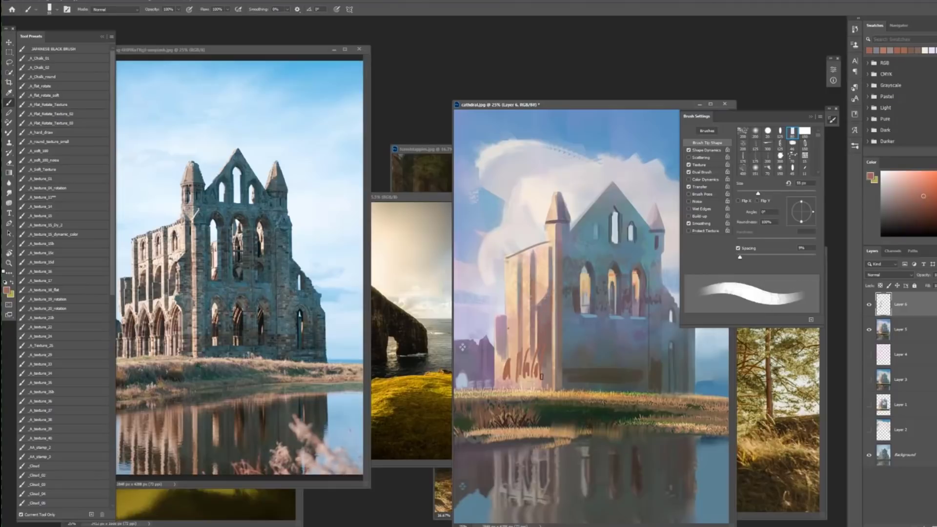
drag(542, 263, 542, 278)
drag(527, 266, 527, 284)
drag(511, 269, 511, 288)
right_click(546, 366)
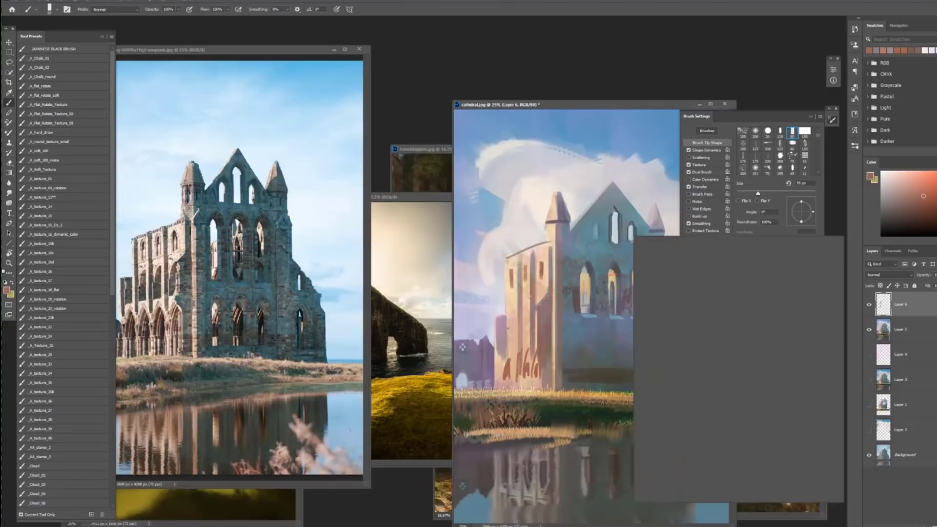
alt+click(546, 366)
alt+click(616, 230)
drag(618, 215, 617, 242)
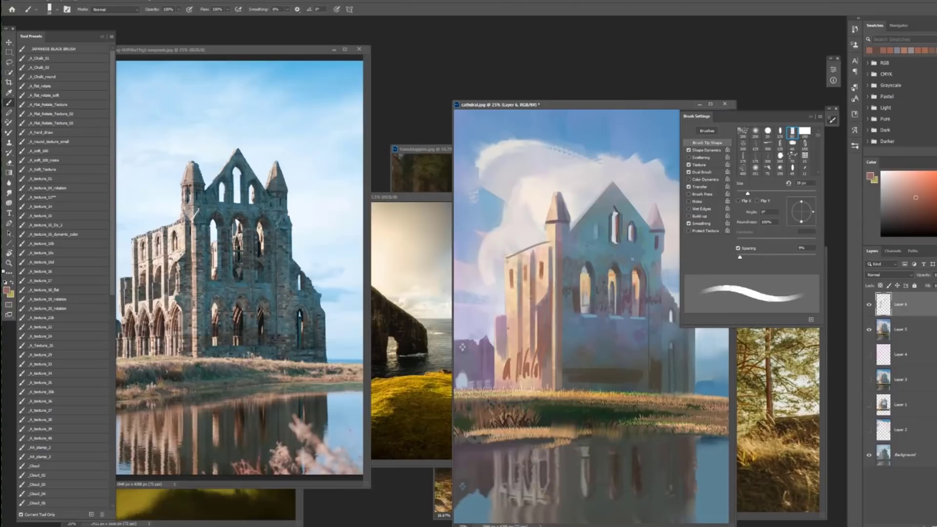
Select Layer 5 and set up the Smudge tool with the scattered square-tip preset
click(9, 194)
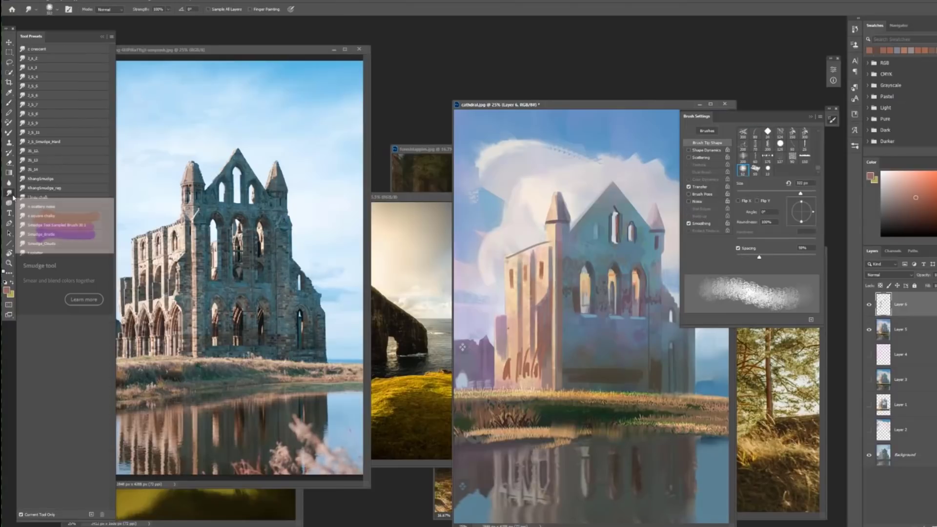
ctrl+click(655, 416)
click(56, 207)
click(55, 187)
click(60, 123)
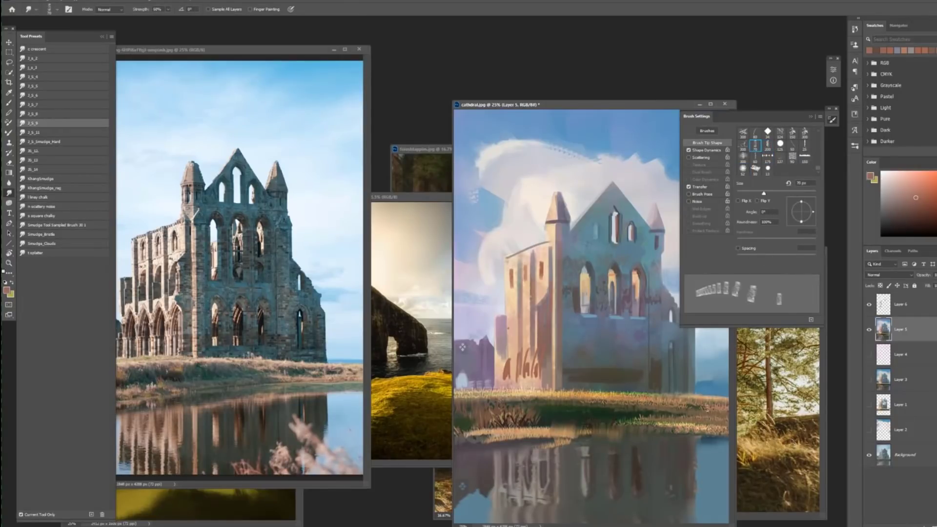
click(55, 95)
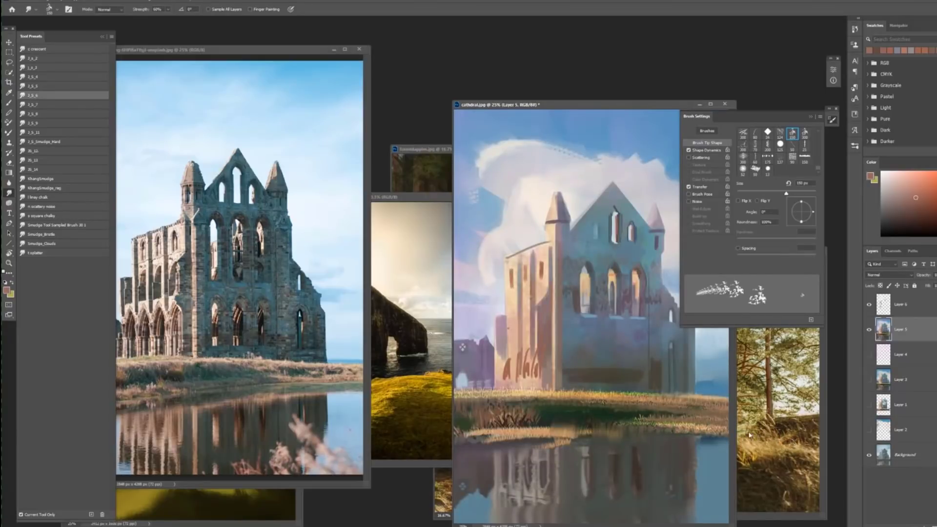
click(56, 78)
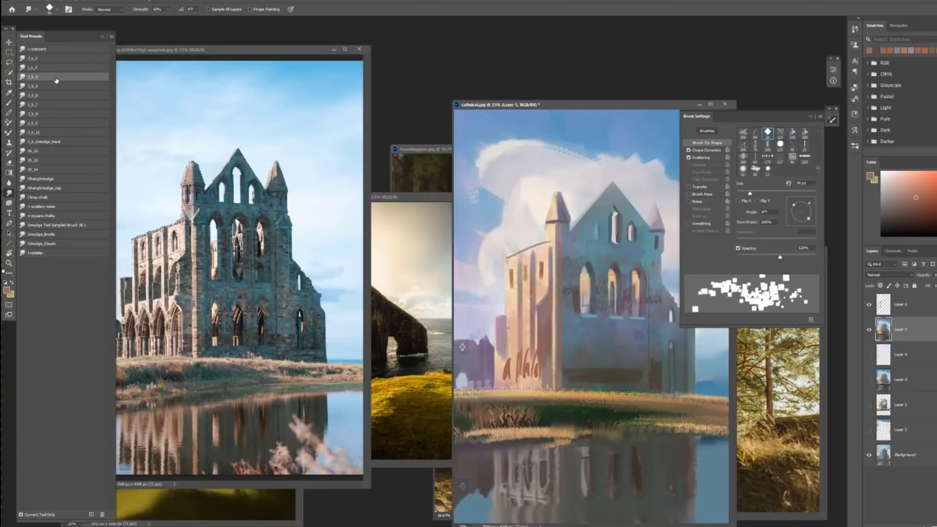
Smudge the grassy bank's green shadow and its right end with the scattered square tip, reducing its size to 12 px
drag(610, 408, 690, 420)
key(ctrl+z)
right_click(669, 433)
drag(726, 288, 720, 290)
drag(655, 422, 703, 427)
drag(568, 398, 596, 405)
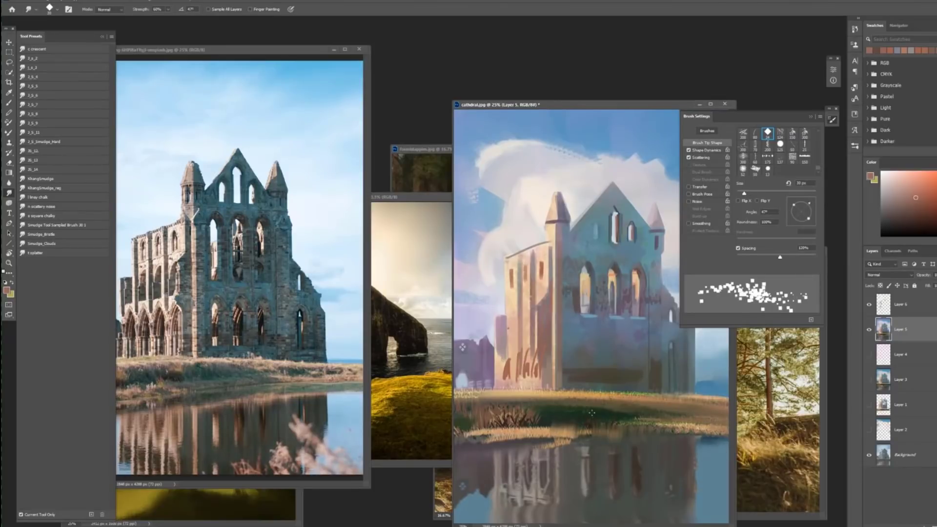
drag(624, 410, 554, 399)
right_click(683, 432)
drag(716, 290, 709, 290)
key(Return)
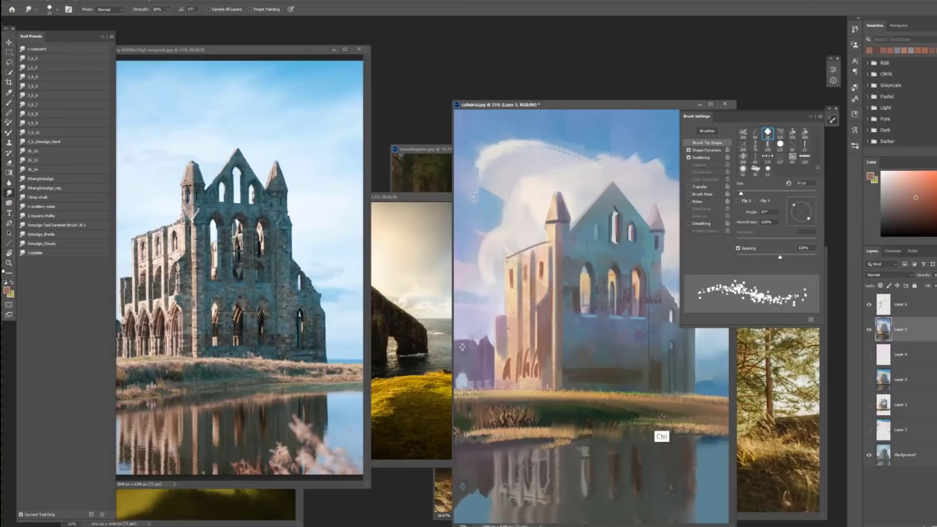
Paint dark green tufts on the right half of the grassy bank with a textured oval brush and sampled greens
key(b)
right_click(663, 419)
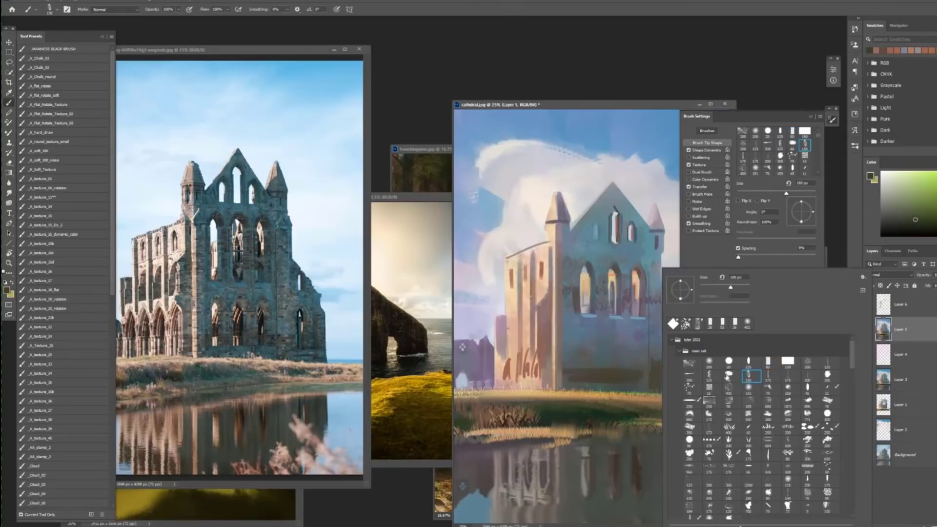
click(729, 376)
key(Return)
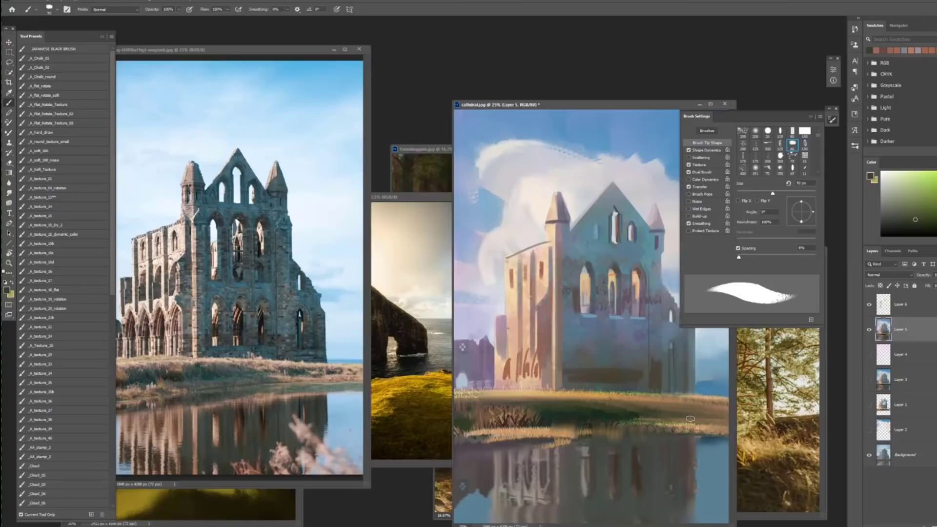
alt+click(616, 428)
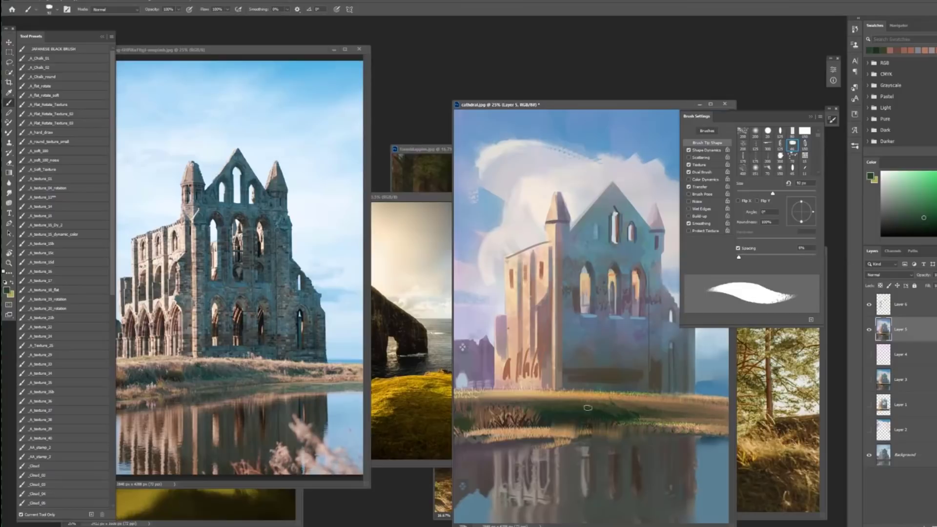
drag(702, 405, 681, 412)
alt+click(682, 408)
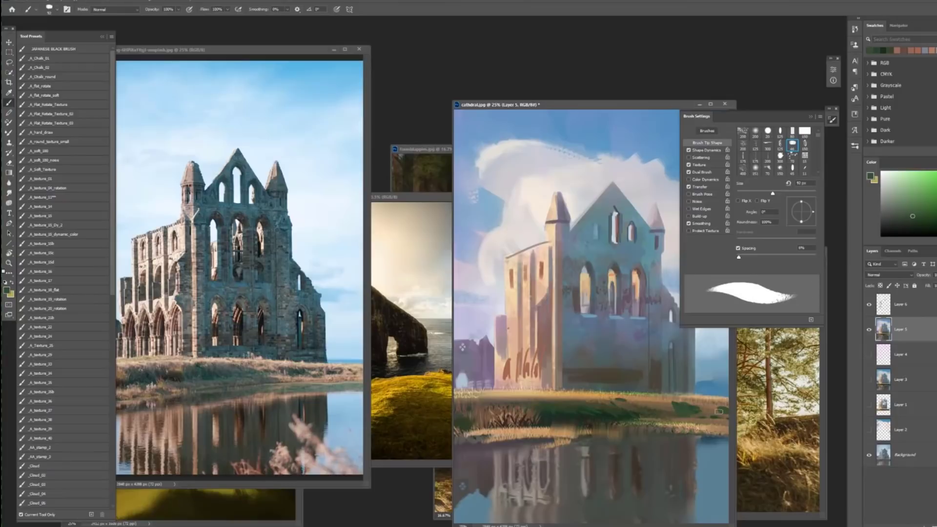
Scatter small warm orange flecks over the right side of the grassy bank with a scattering foliage brush
click(9, 193)
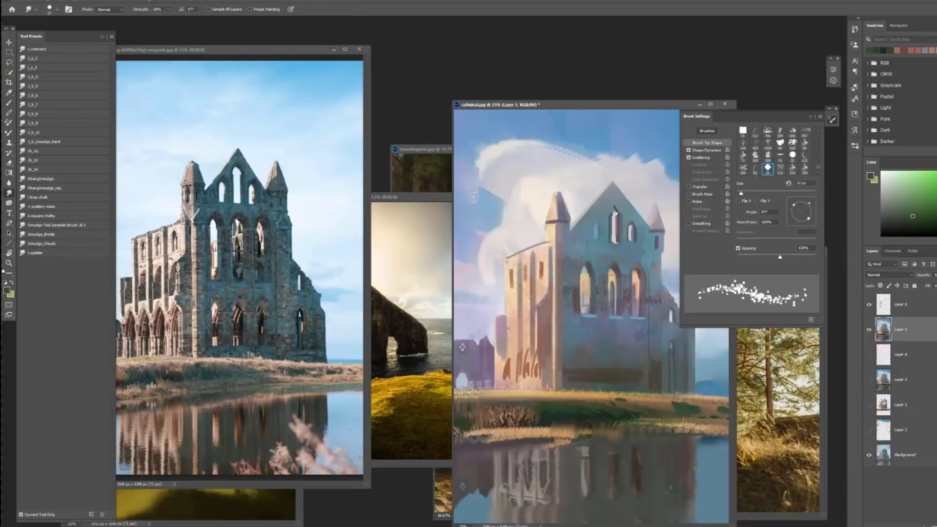
key(b)
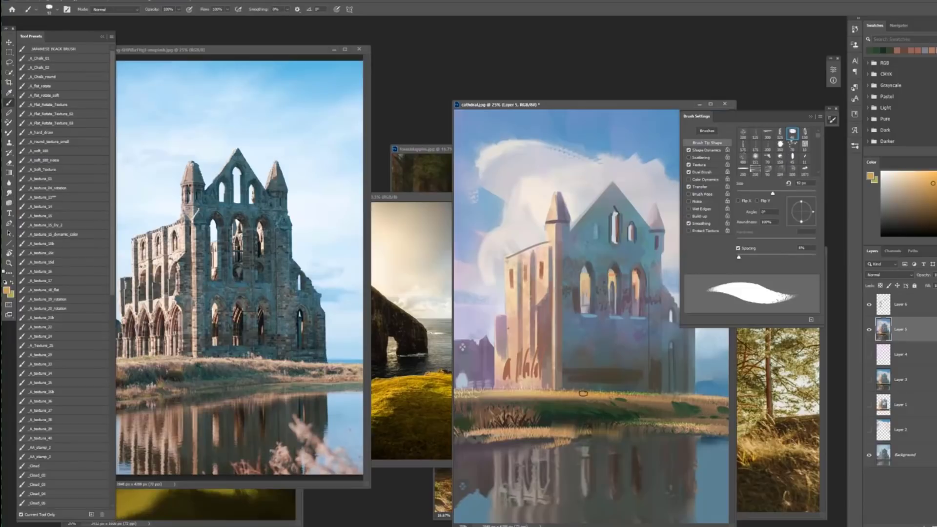
right_click(708, 408)
click(781, 390)
click(758, 389)
click(738, 455)
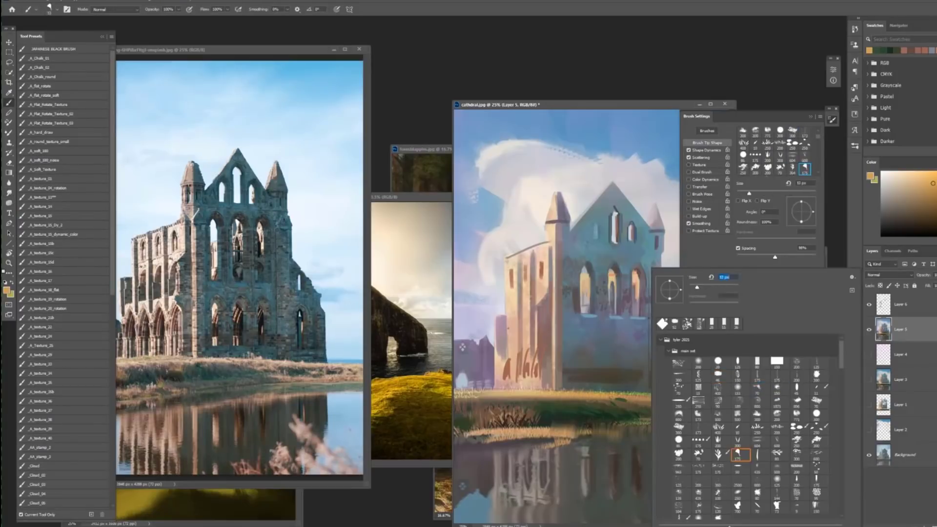
key(Return)
click(916, 179)
drag(709, 407, 715, 406)
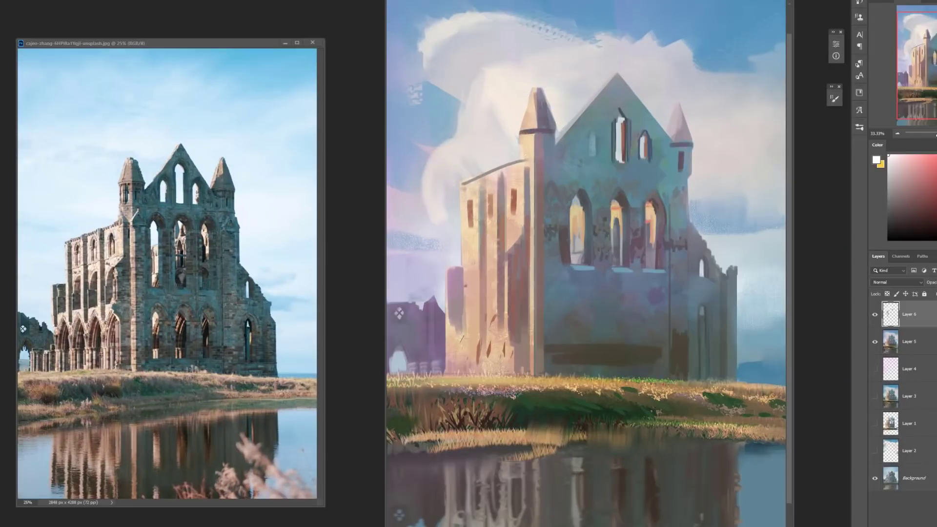
Darken the arch of the facade's right tall window on Layer 6 with a small flat brush in dark reddish-brown
right_click(669, 316)
click(909, 219)
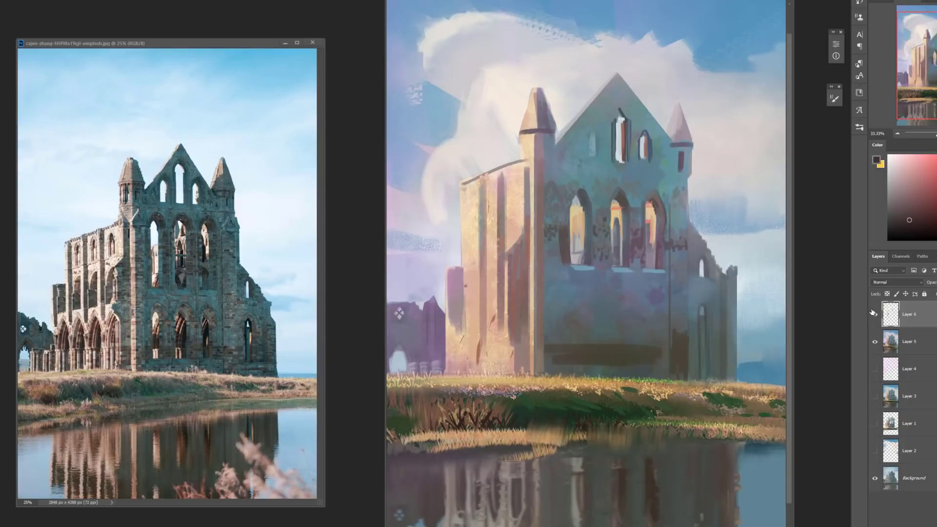
right_click(681, 208)
key(ctrl+z)
click(920, 212)
click(835, 99)
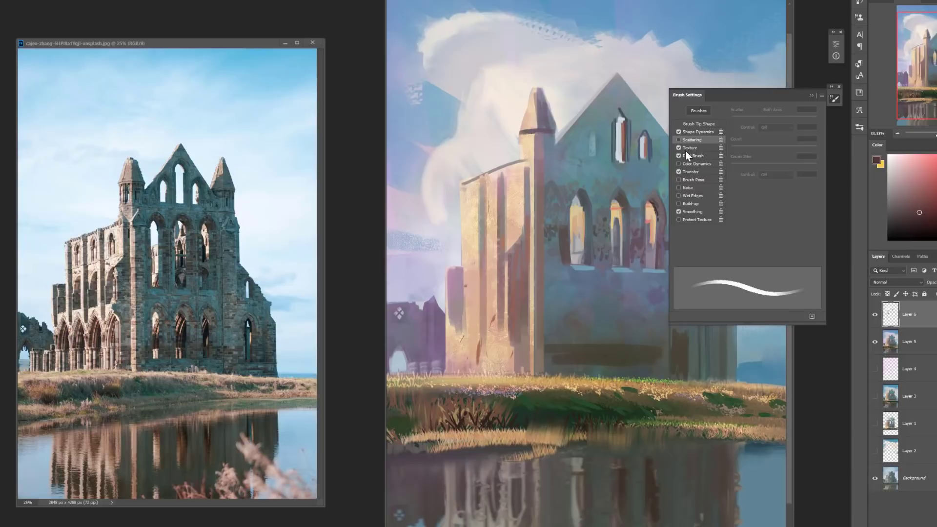
click(811, 95)
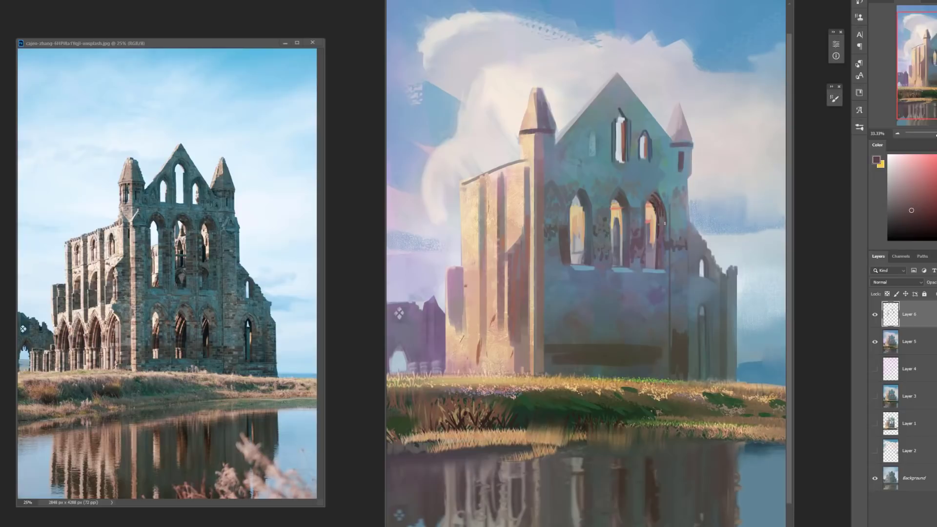
Outline the facade's middle and left arched windows in dark sampled tones and paint the right turret's spire purple
alt+click(661, 254)
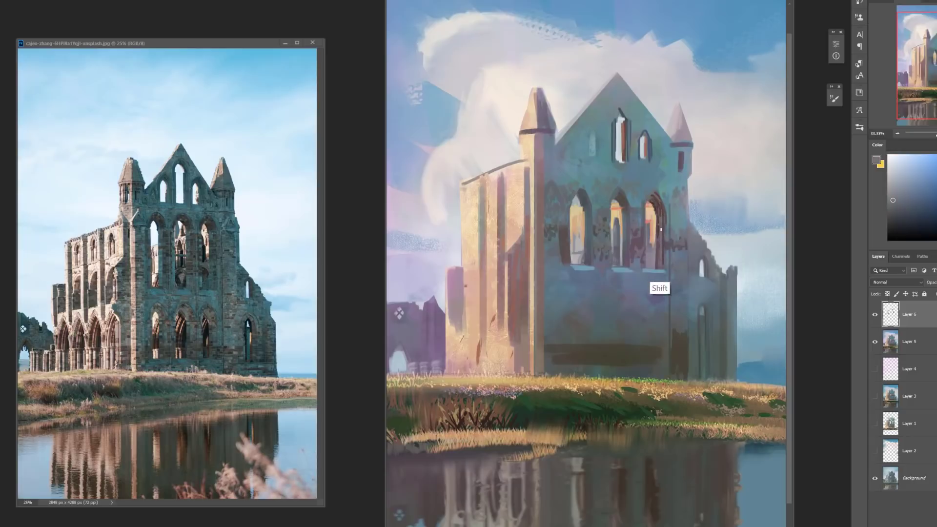
alt+click(659, 200)
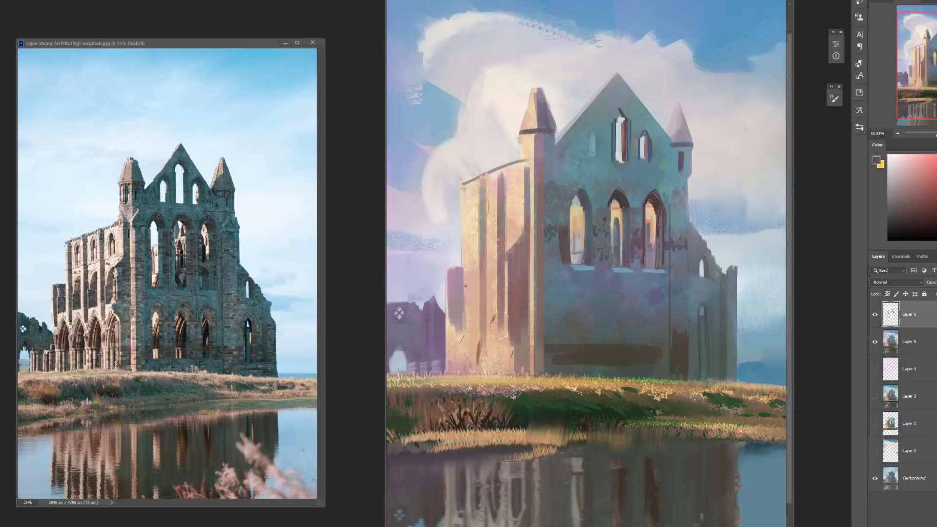
alt+click(604, 249)
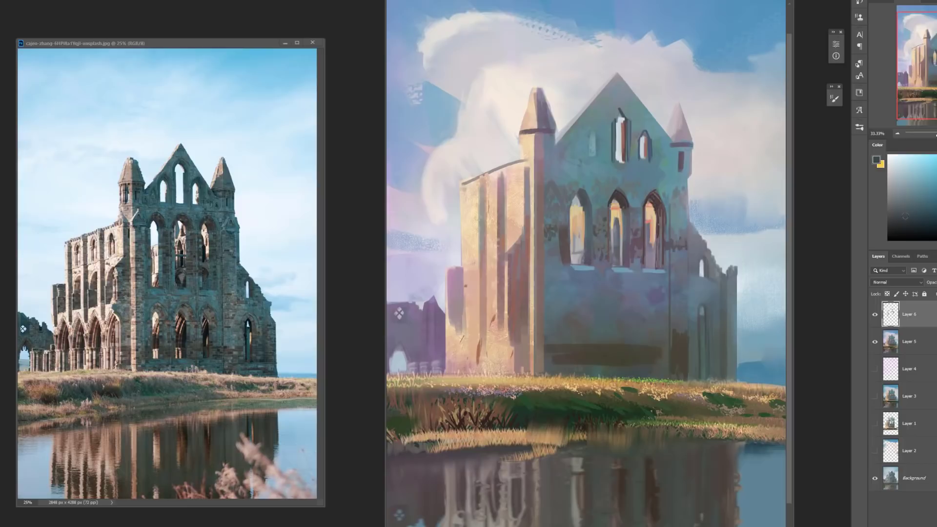
drag(584, 205, 578, 194)
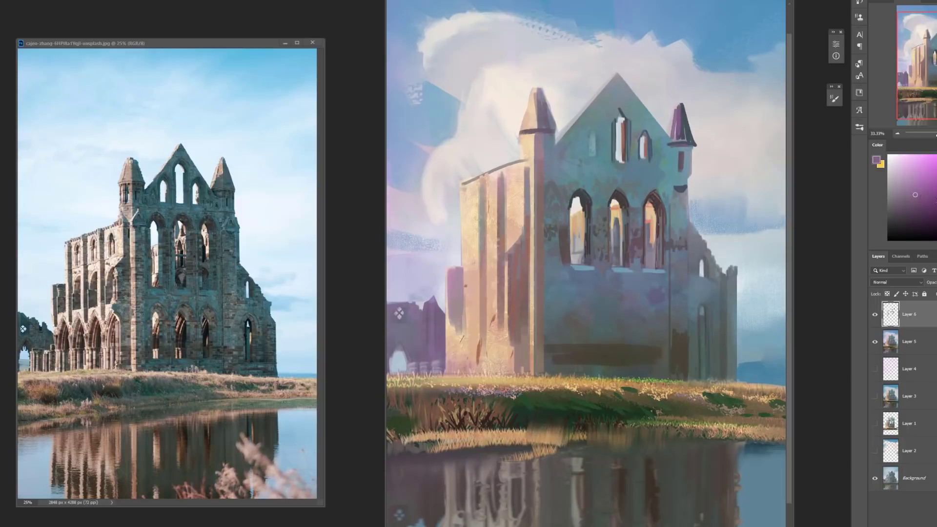
Add a muted pink light side to the right turret's spire with a slightly smaller flat brush
alt+click(544, 123)
click(916, 178)
right_click(727, 187)
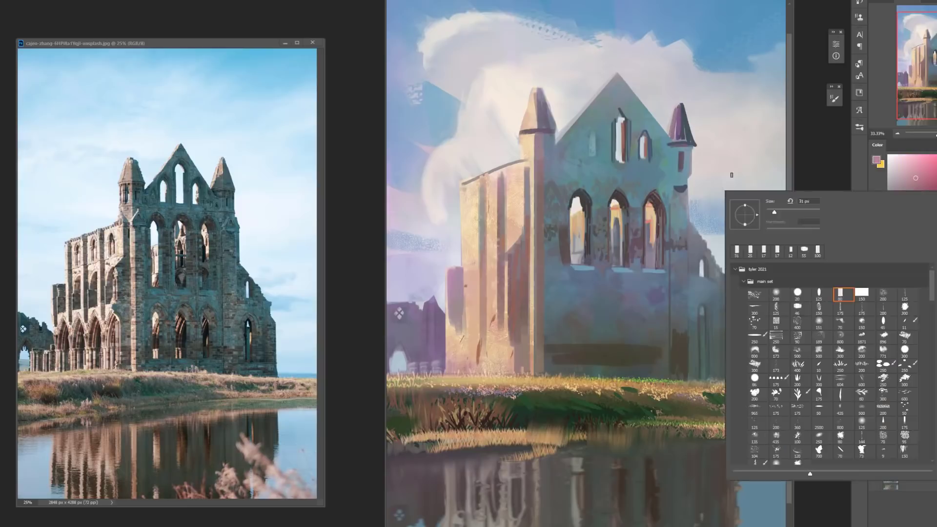
drag(775, 215, 772, 215)
click(679, 104)
mouse_move(679, 105)
mouse_down()
mouse_move(675, 125)
mouse_move(682, 106)
mouse_up()
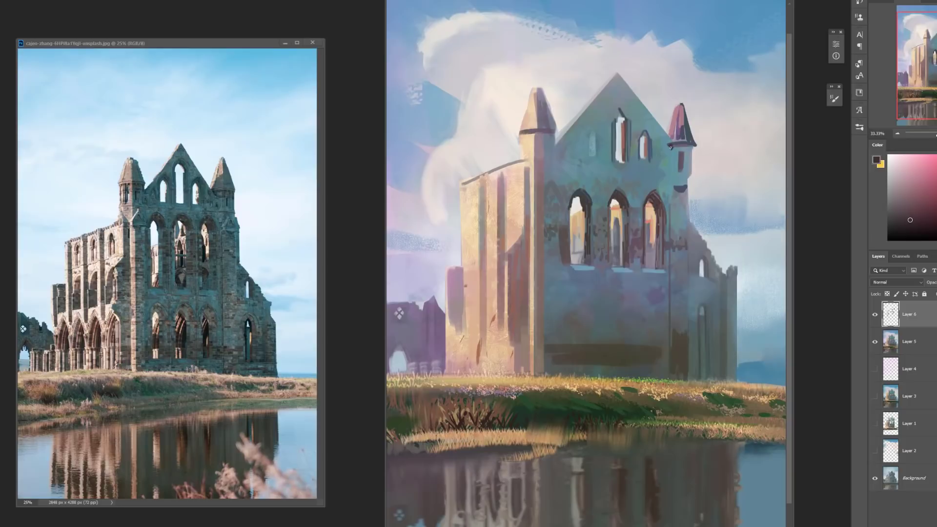
Detail the right turret's shaft with a dark-framed window and cornice, and draw a thin ledge across the facade above the arched windows
click(936, 179)
mouse_move(673, 147)
mouse_down()
mouse_move(692, 149)
mouse_move(673, 150)
mouse_move(684, 153)
mouse_up()
key(ctrl+z)
key(ctrl+z)
alt+click(681, 185)
alt+click(676, 160)
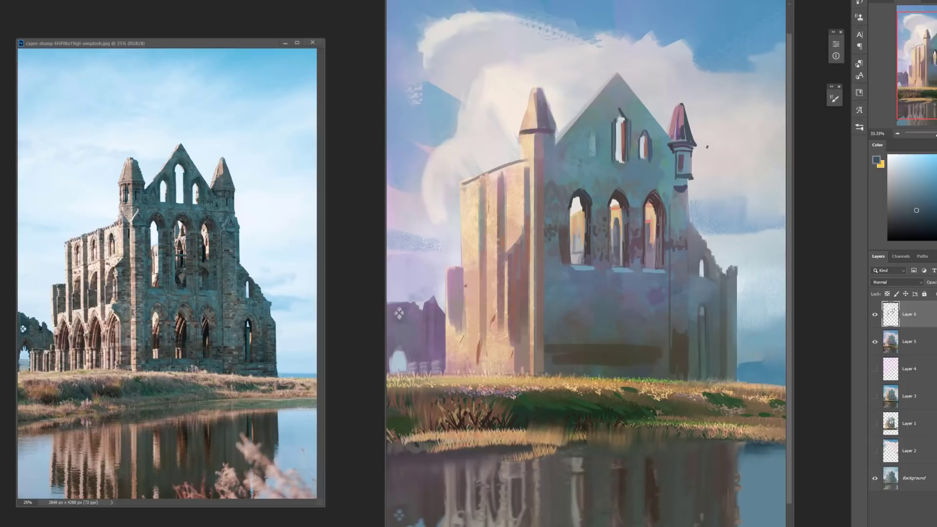
alt+click(689, 163)
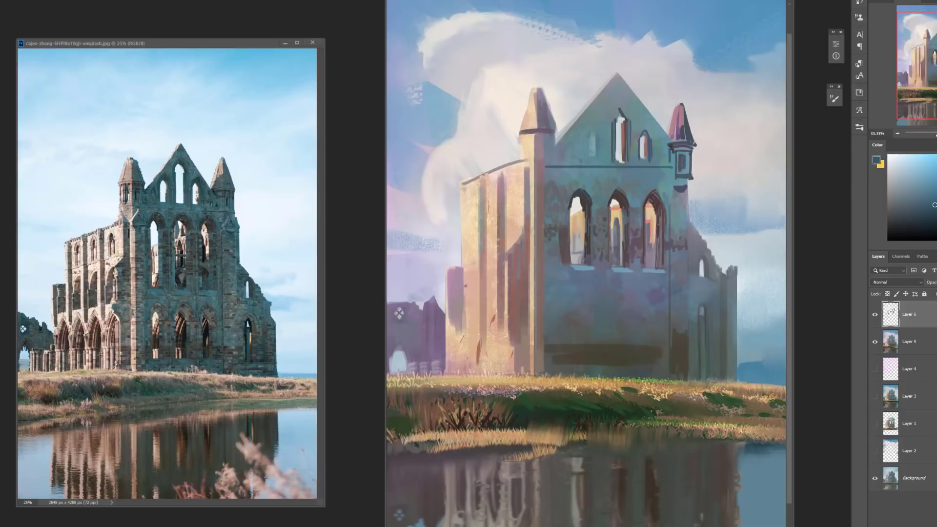
Draw a straight thin ledge line across the facade below the gable, from the left buttress to the right turret, in a sampled tone
alt+click(555, 171)
click(547, 172)
shift+click(672, 171)
key(ctrl+z)
click(546, 171)
shift+click(671, 173)
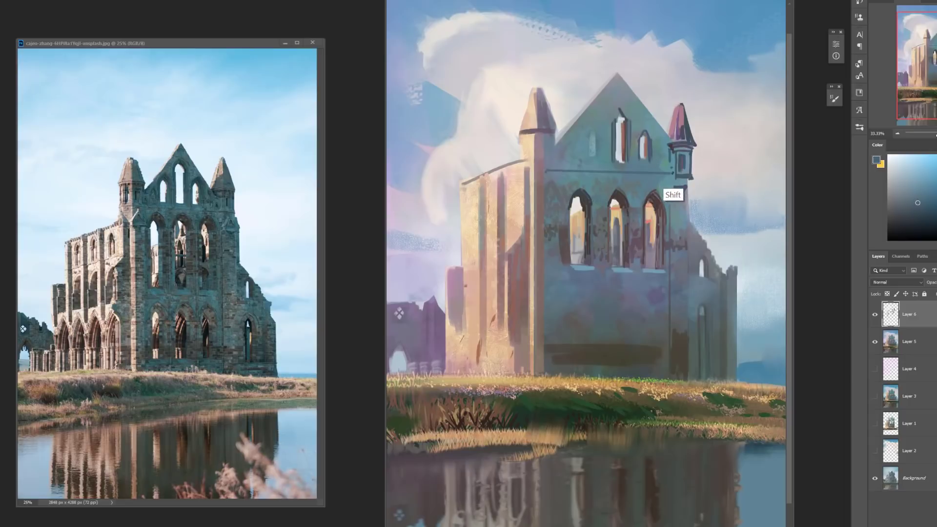
Frame the gable's central window with a dark pointed arch and straight side mouldings in sampled tones
alt+click(631, 134)
drag(630, 124, 629, 171)
key(ctrl+z)
alt+click(630, 134)
key(ctrl+z)
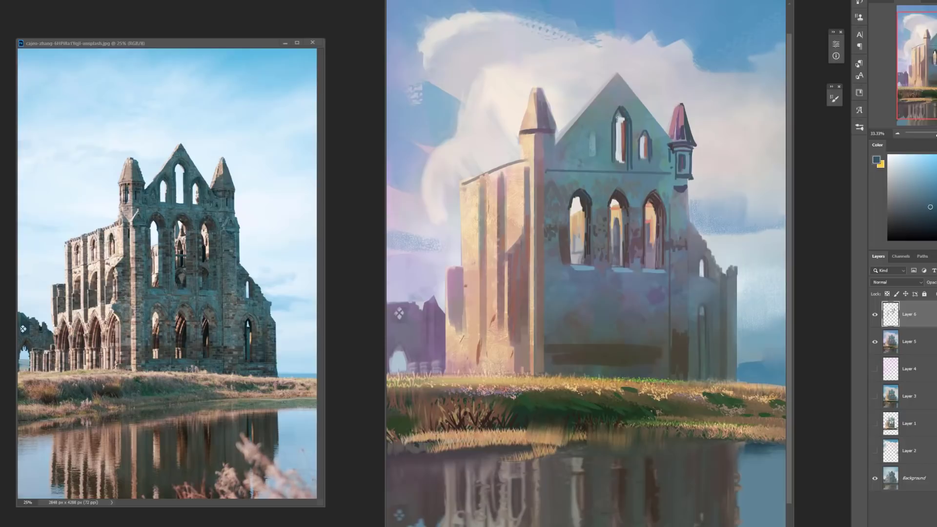
drag(619, 106, 610, 126)
shift+click(610, 164)
alt+click(628, 121)
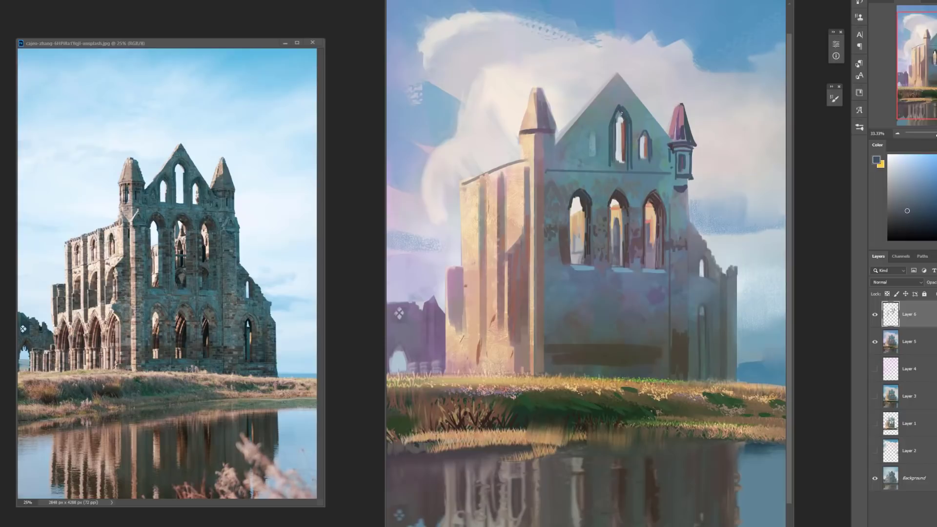
Sample the lower wall's tone as the background colour and give the brush a different textured Dual Brush tip
right_click(649, 248)
right_click(686, 151)
click(835, 99)
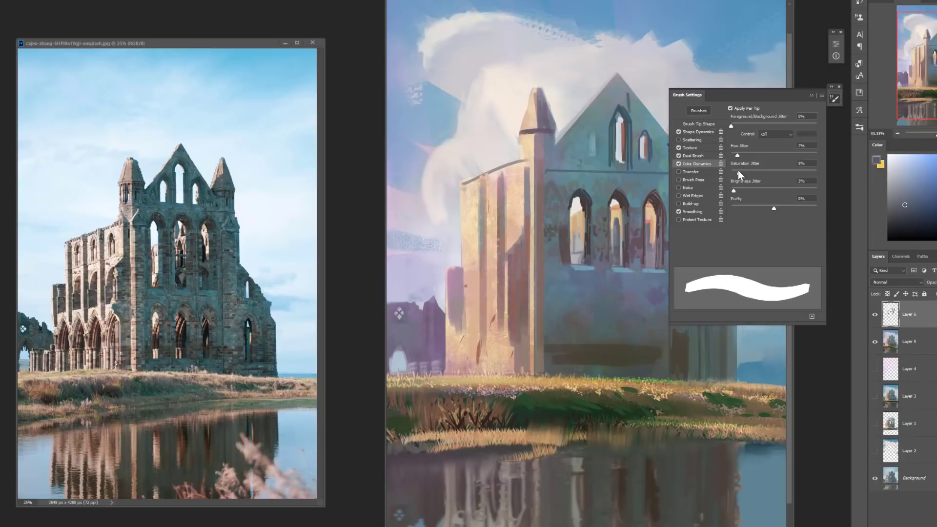
key(x)
alt+click(626, 308)
key(x)
click(702, 155)
click(764, 179)
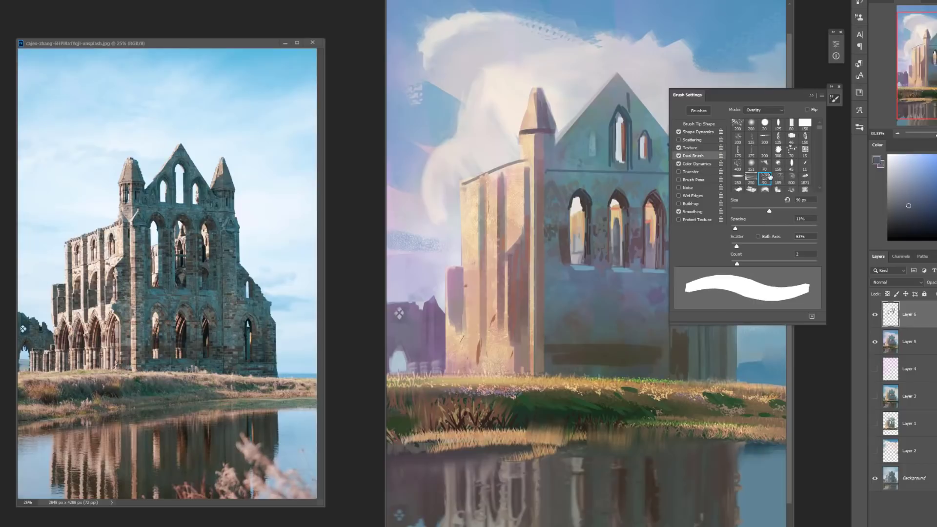
key(ctrl+z)
click(811, 95)
Shade the gable with textured dark blue-grey strokes and darken the inner edge of its sloping roofline
drag(628, 92, 641, 114)
alt+click(652, 134)
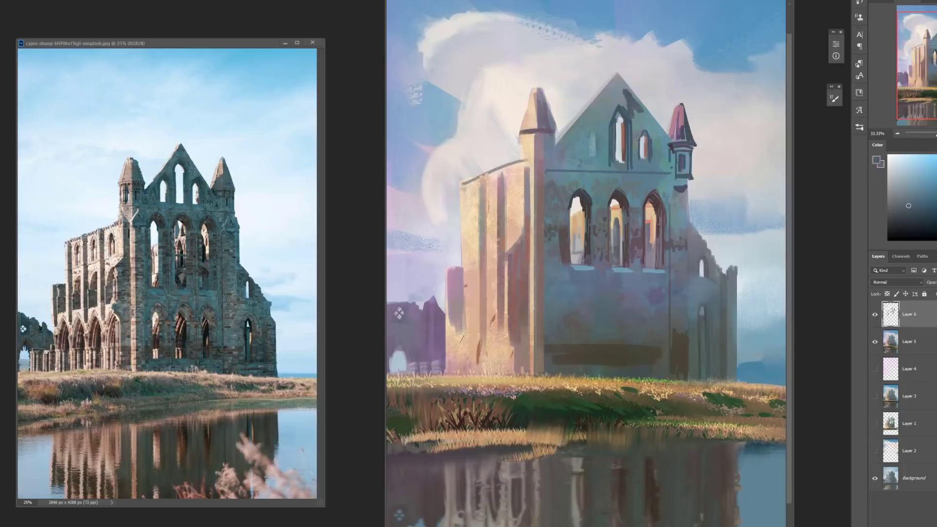
key(ctrl+z)
key(ctrl+z)
drag(620, 80, 659, 134)
key(ctrl+z)
click(924, 204)
key(ctrl+z)
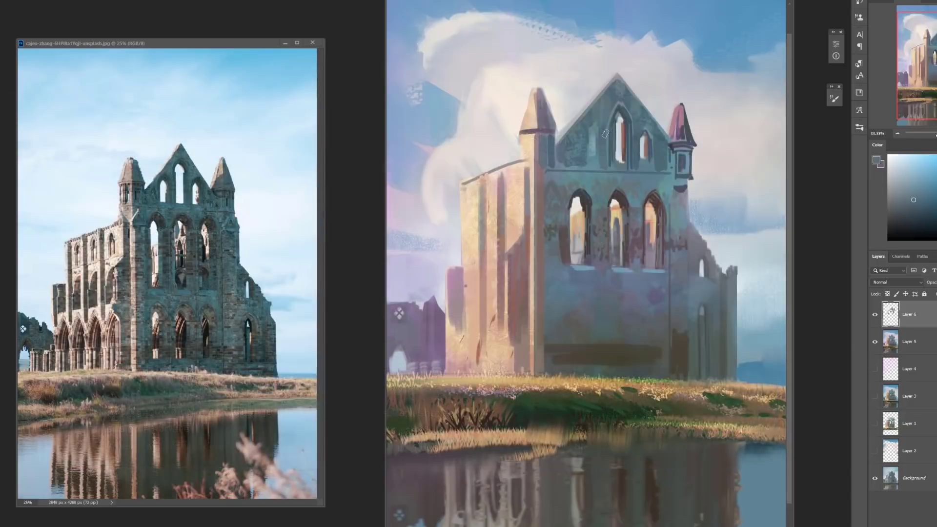
Refine the gable's right small window and paint a dark arch for the left one with a smaller brush in sampled tones
right_click(690, 189)
drag(700, 190, 705, 191)
alt+click(628, 172)
alt+click(646, 167)
alt+click(650, 168)
right_click(656, 155)
click(666, 180)
alt+click(652, 143)
drag(606, 128, 606, 166)
key(ctrl+z)
drag(590, 132, 590, 142)
alt+click(590, 140)
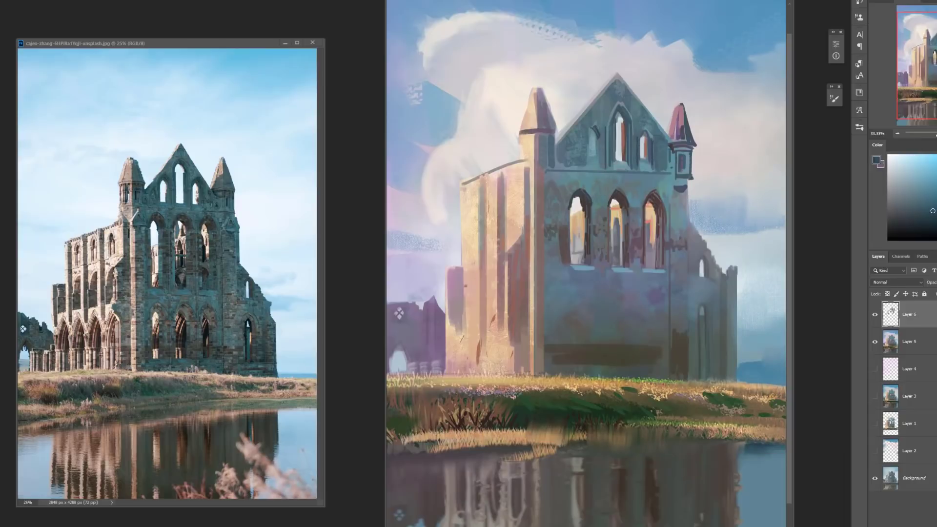
Open up the gable's left small window with a pale sky tone inside a dark arched frame
alt+click(594, 141)
drag(594, 141, 592, 134)
alt+click(674, 144)
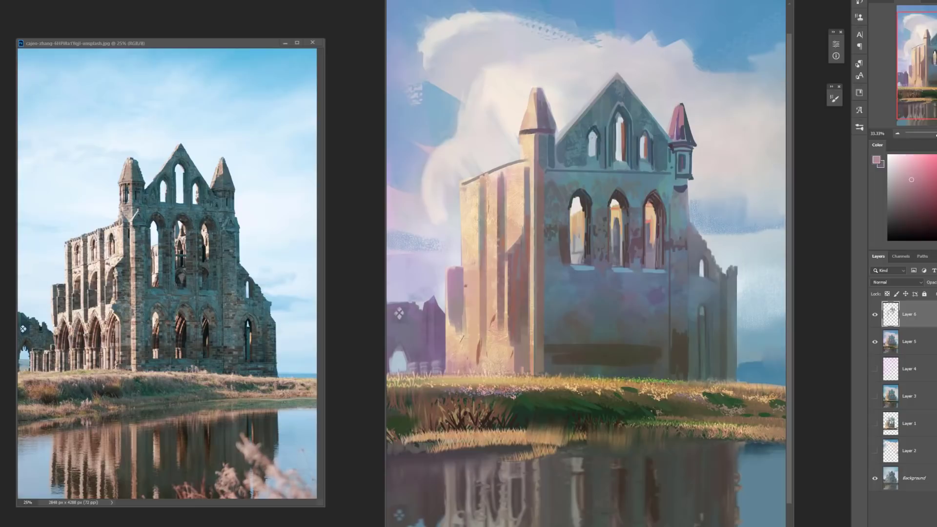
alt+click(538, 128)
alt+click(593, 150)
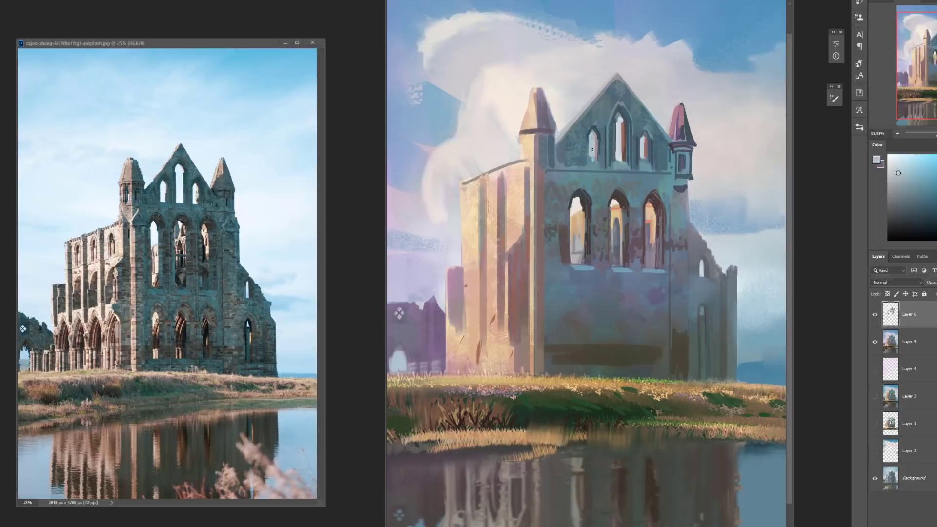
alt+click(599, 148)
Draw a second straight line beneath the facade's ledge and define the right buttress with a blue edge running down to the grass
click(546, 175)
shift+click(668, 176)
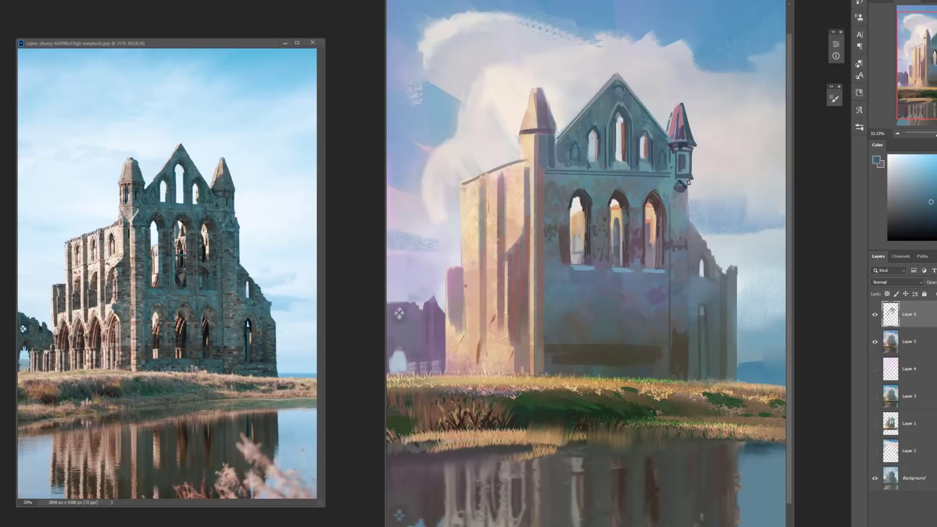
drag(690, 181, 690, 385)
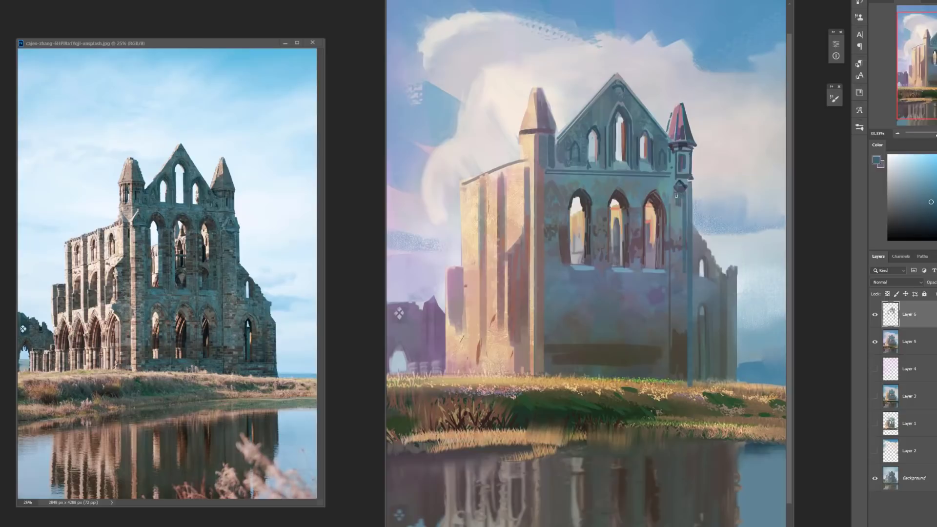
right_click(682, 258)
drag(677, 195, 679, 240)
alt+click(679, 210)
Paint the right annex's tall window with a dark blue opening and a warm light strip along its side
alt+click(703, 319)
drag(703, 318, 703, 372)
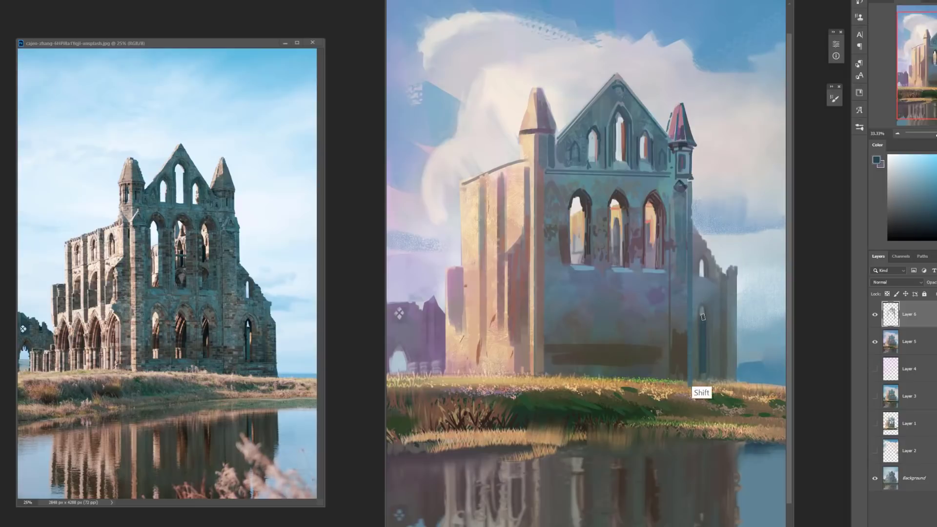
alt+click(647, 282)
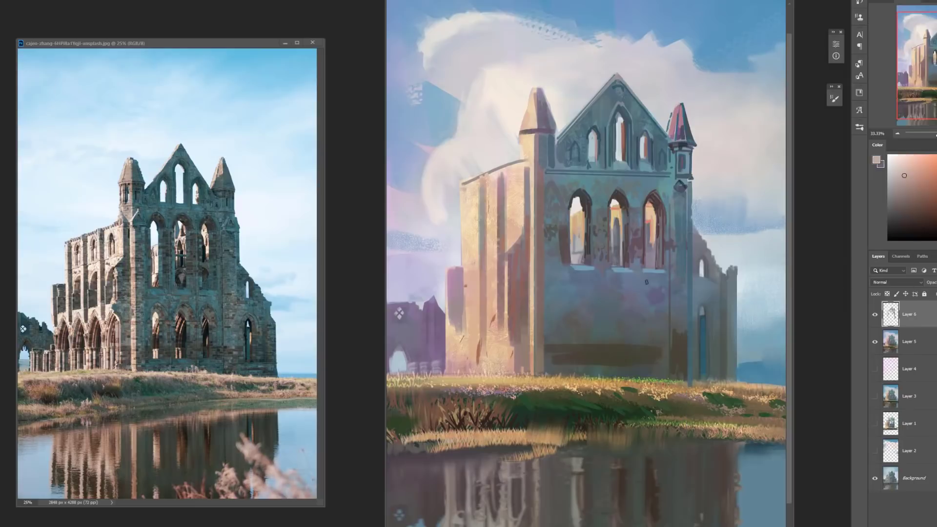
drag(710, 326, 710, 363)
alt+click(663, 235)
drag(709, 320, 710, 360)
mouse_move(710, 317)
mouse_down()
mouse_move(710, 360)
mouse_move(702, 309)
mouse_move(699, 378)
mouse_up()
Frame the annex's tall window with a dark arch and refine its broken roofline and corner cornice in sampled facade tones
alt+click(675, 241)
alt+click(650, 227)
alt+click(653, 197)
alt+click(616, 201)
key(ctrl+z)
alt+click(657, 198)
key(ctrl+z)
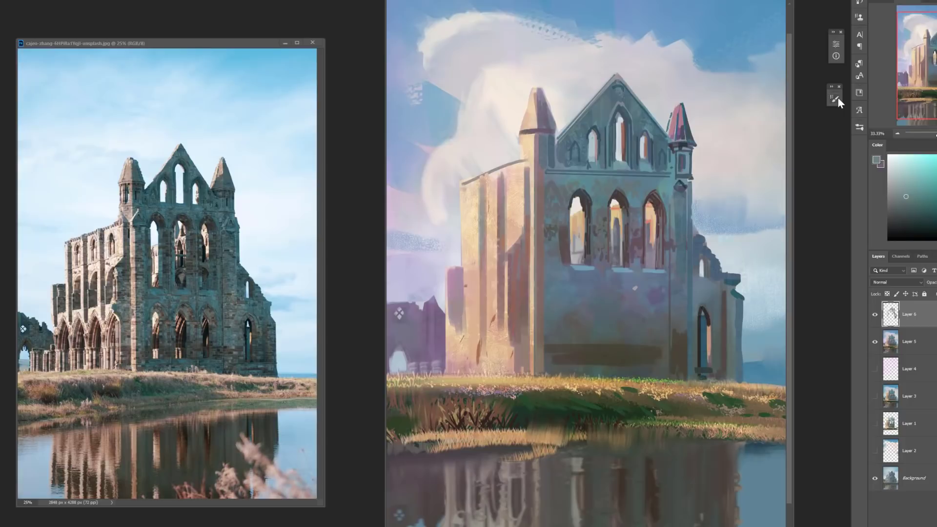
Turn the flat brush into a brick brush with wide both-axes scattering, increased spacing and the angle control set to Off
click(836, 99)
click(692, 140)
drag(732, 119, 768, 119)
click(759, 110)
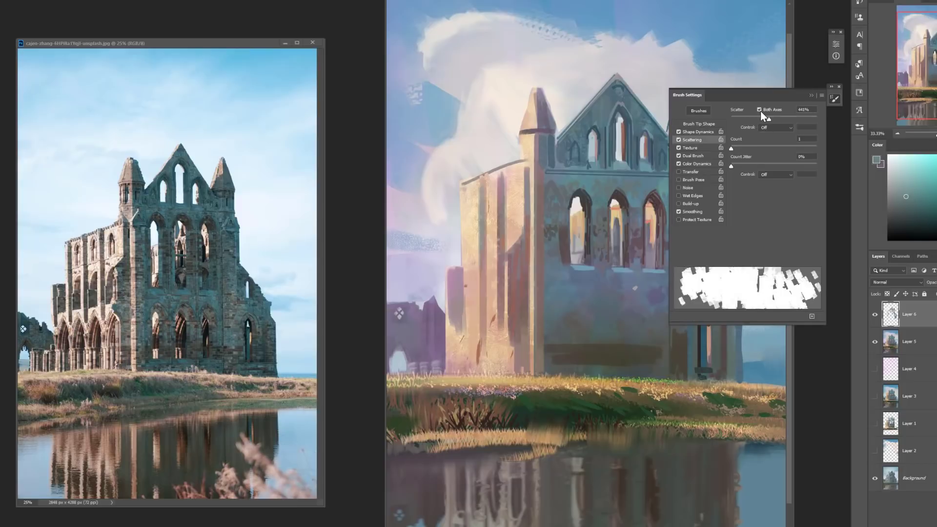
click(701, 124)
drag(735, 249, 758, 245)
click(699, 133)
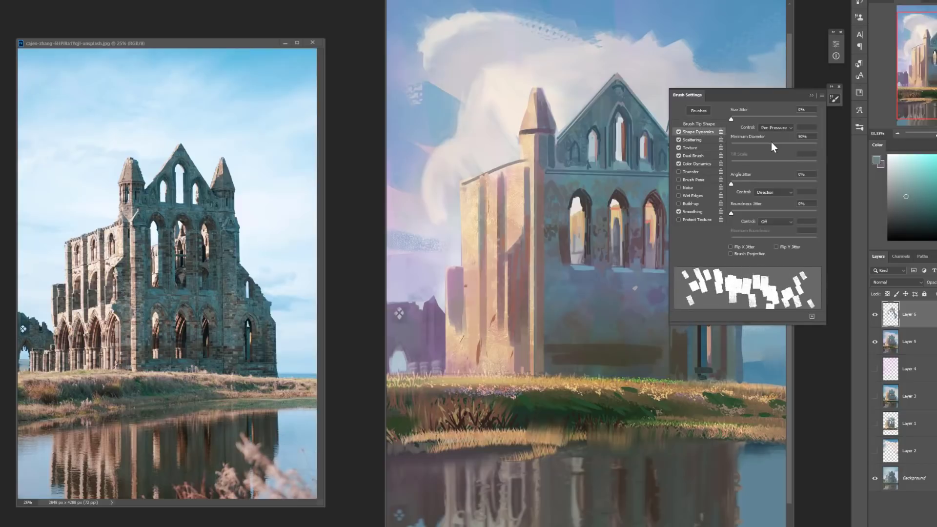
click(773, 191)
click(771, 198)
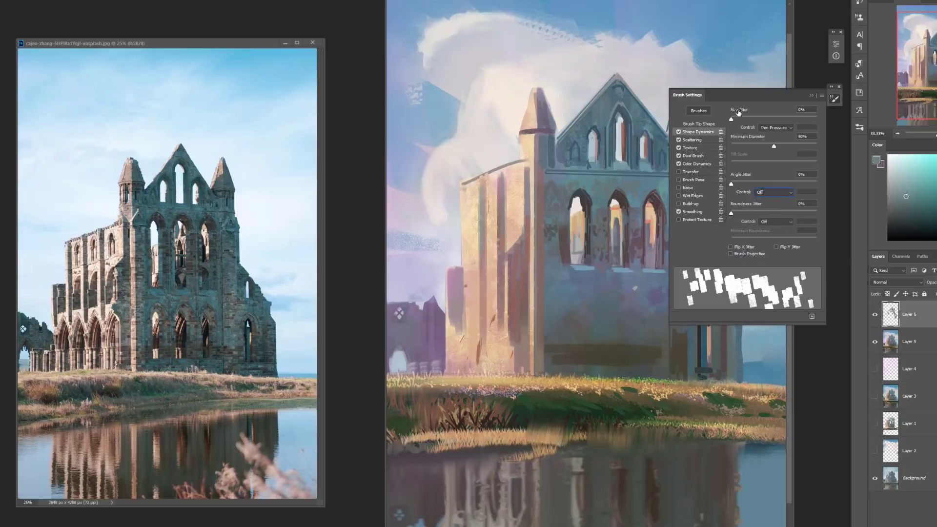
Scatter light grey-green brick marks over the right part of the facade's lower wall with the brick brush at a reduced size
right_click(616, 285)
mouse_move(614, 282)
mouse_down()
mouse_move(636, 281)
mouse_move(627, 344)
mouse_up()
click(552, 324)
click(811, 96)
right_click(583, 283)
key(Return)
click(664, 307)
click(658, 296)
click(654, 339)
click(640, 344)
click(644, 324)
drag(637, 312, 647, 330)
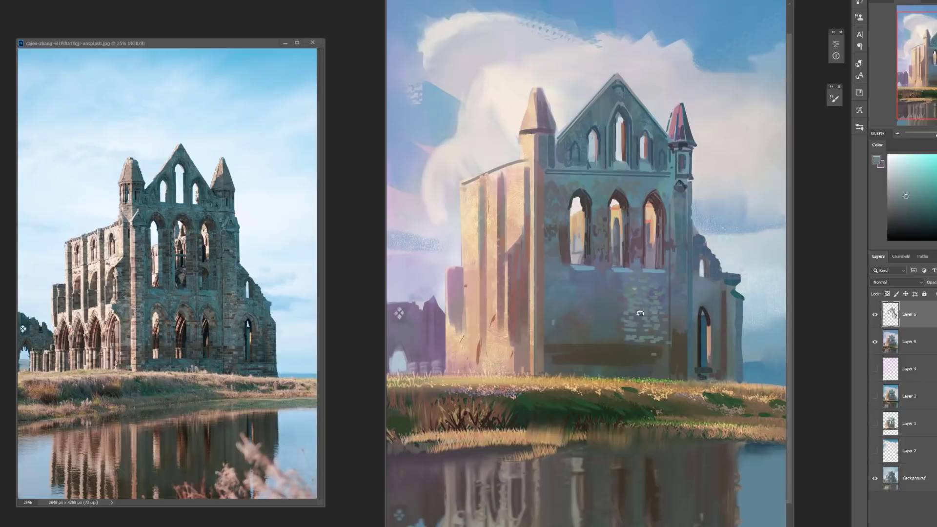
Scatter more saturated teal brick marks across the middle and left of the wall below the arched windows
click(922, 192)
drag(617, 289, 624, 310)
mouse_move(615, 280)
mouse_down()
mouse_move(572, 276)
mouse_move(591, 301)
mouse_up()
mouse_move(572, 275)
mouse_down()
mouse_move(572, 306)
mouse_move(613, 323)
mouse_up()
drag(614, 334, 616, 343)
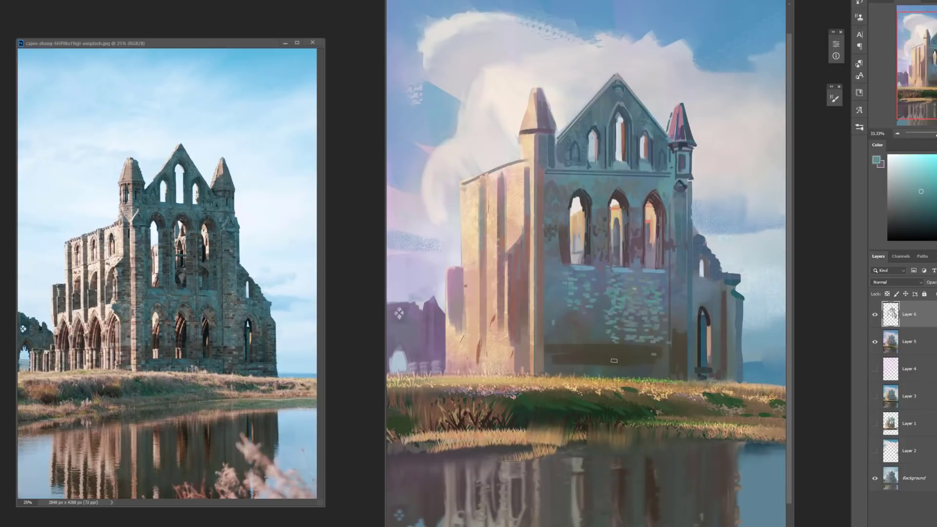
Add dark brick marks around the arches, right buttress and wall base, sampling blue-grey, olive and brown tones from the painting
alt+click(677, 341)
drag(659, 364, 656, 339)
alt+click(559, 179)
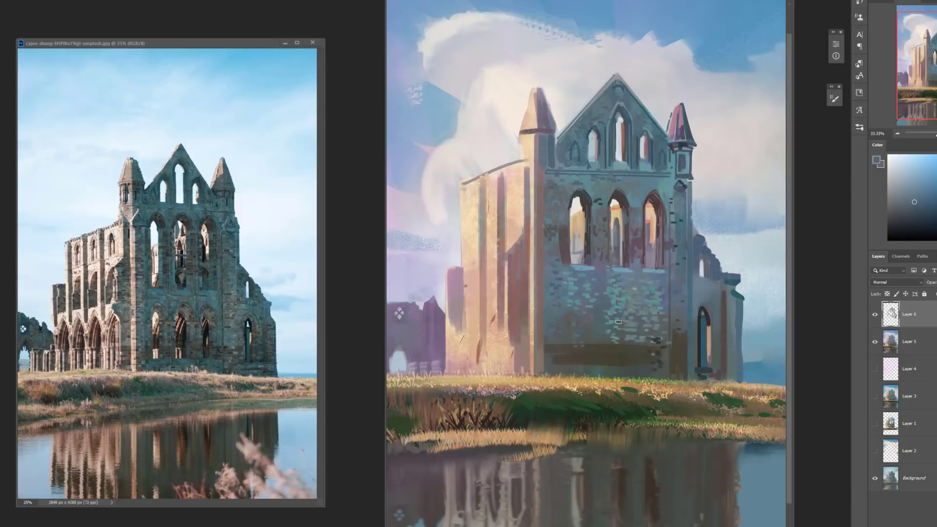
alt+click(627, 372)
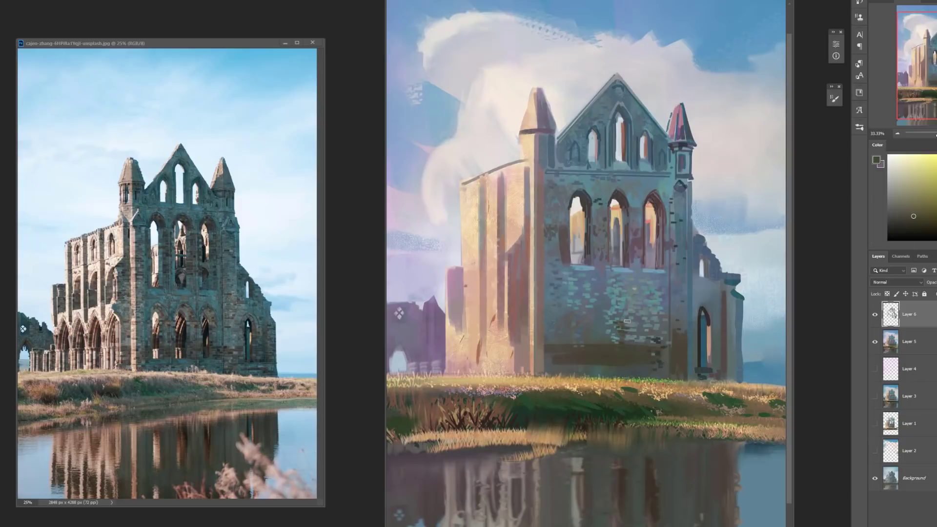
alt+click(623, 330)
click(625, 346)
alt+click(594, 363)
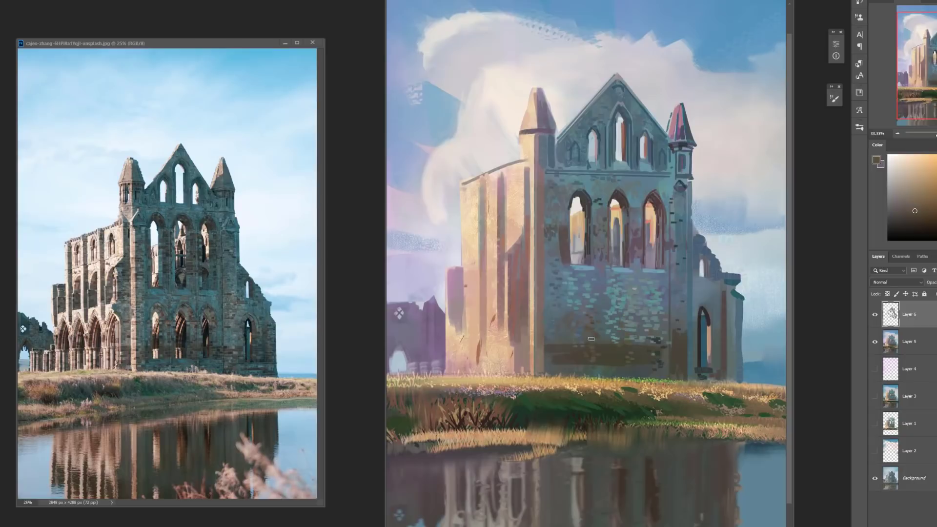
Break up the lower wall and gable with muted grey-brown brick marks at varied brush sizes
alt+click(678, 323)
alt+click(678, 325)
right_click(561, 297)
double_click(638, 318)
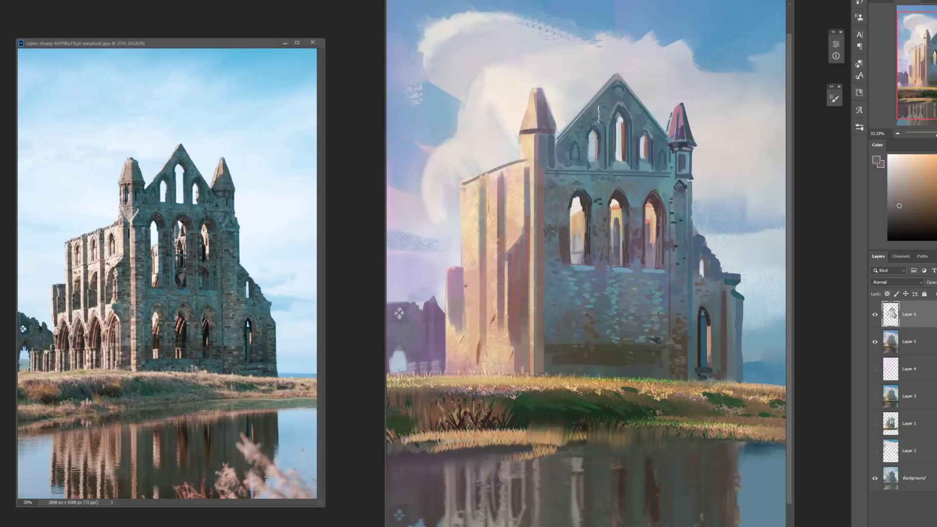
right_click(656, 154)
key(Return)
right_click(662, 282)
double_click(635, 305)
Save the brick brush as a preset named "brush" with its tool settings and move it up into the main set
right_click(580, 306)
click(803, 270)
click(849, 279)
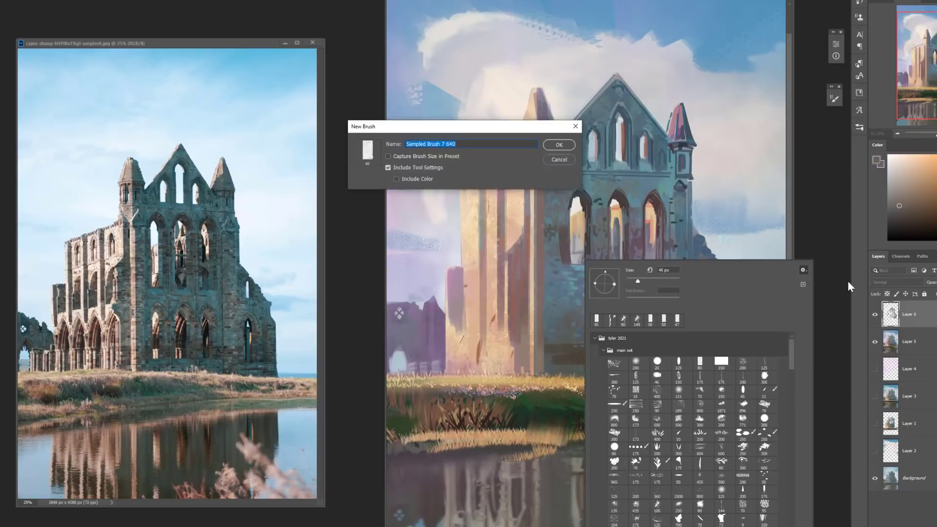
text(brush)
click(563, 142)
drag(600, 526, 604, 519)
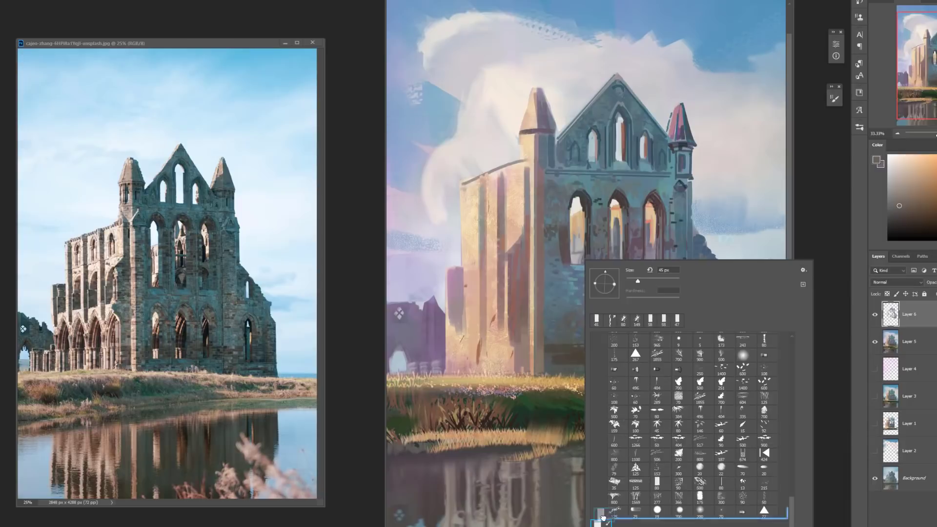
scroll(635, 520, up, 15)
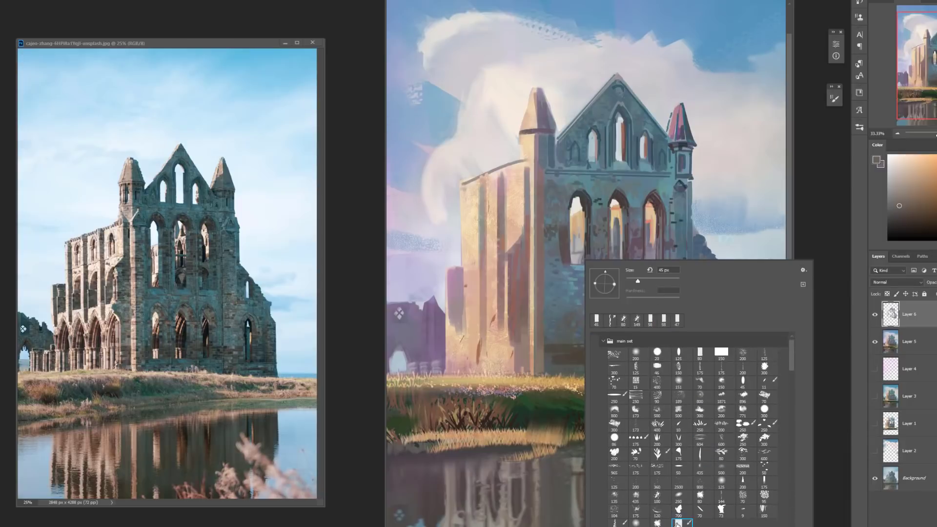
Paint a light teal vertical line down the facade's left edge from the ledge to the wall base with a small brush
click(567, 303)
right_click(643, 326)
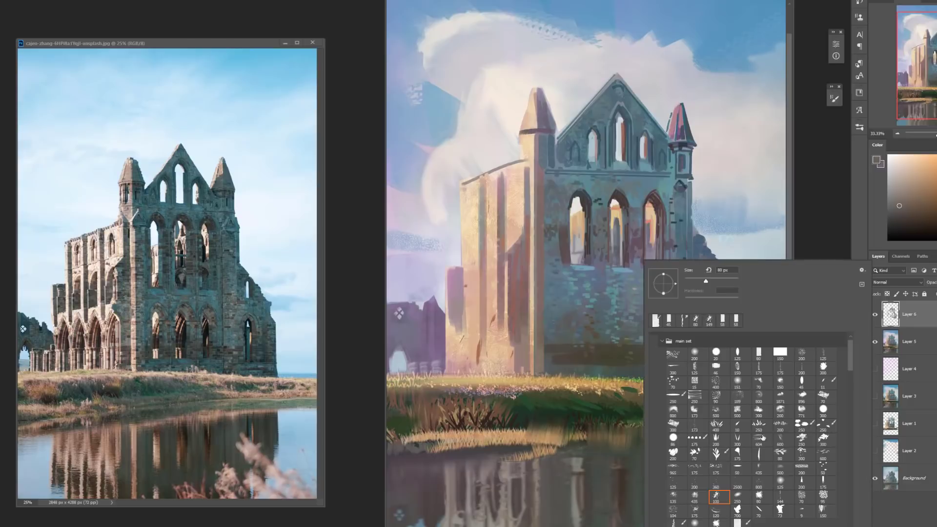
click(630, 302)
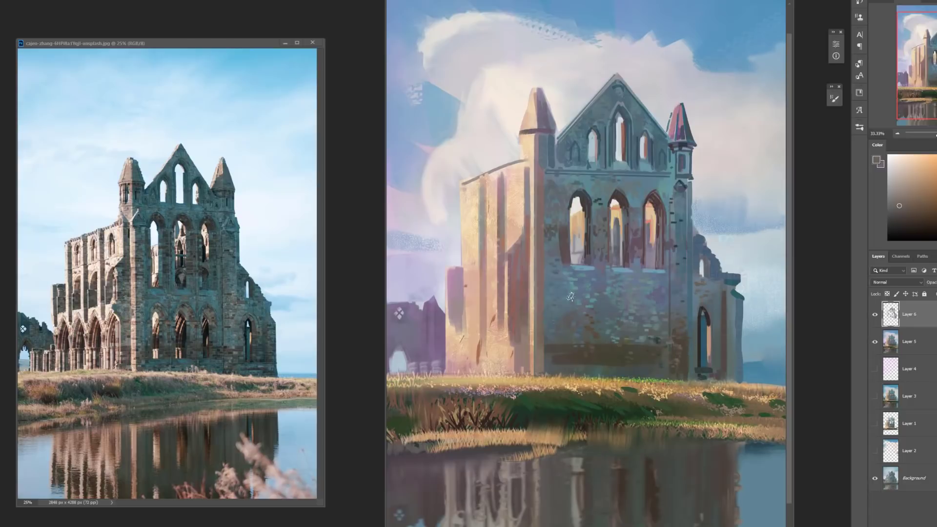
right_click(591, 302)
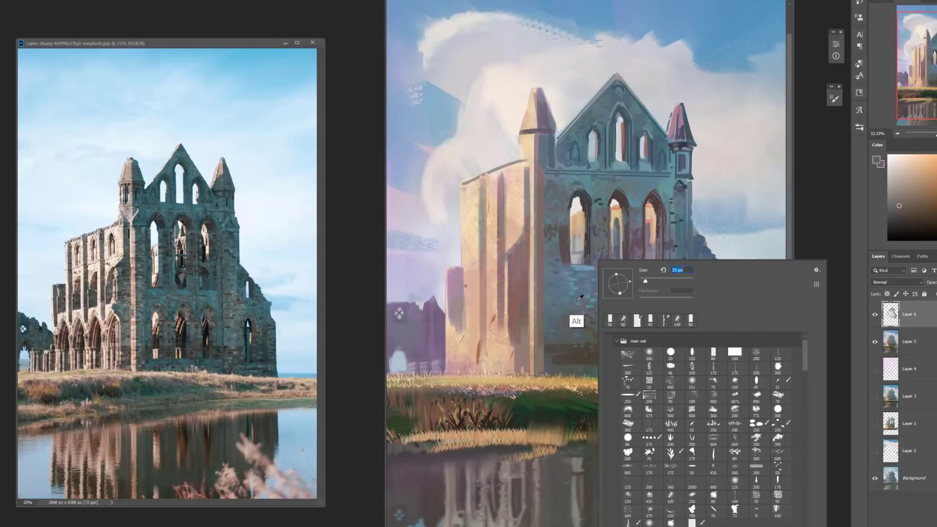
alt+click(577, 292)
drag(556, 185, 555, 234)
key(ctrl+z)
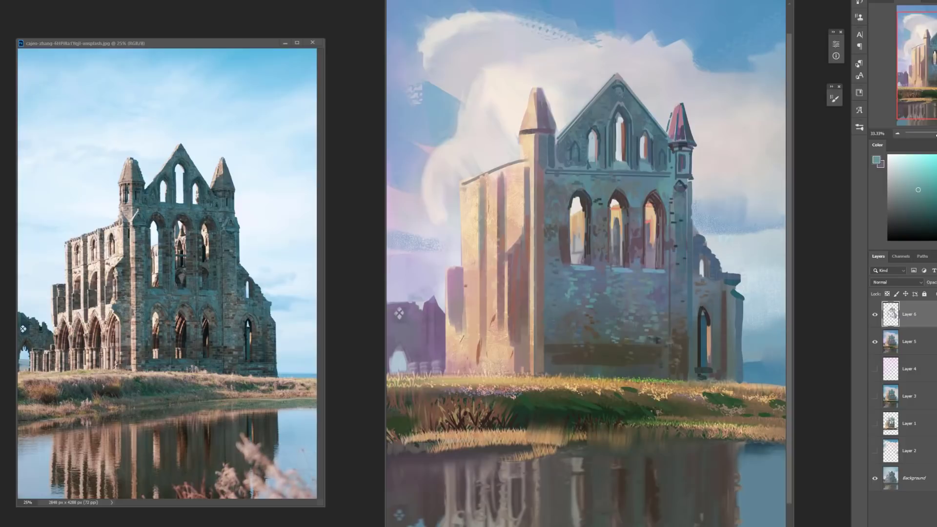
drag(553, 184, 553, 293)
drag(552, 256, 553, 360)
Refine the facade's left edge with vertical strokes in teal, grey-violet and warm grey tones sampled from the painting
right_click(574, 244)
alt+click(559, 239)
drag(556, 239, 556, 280)
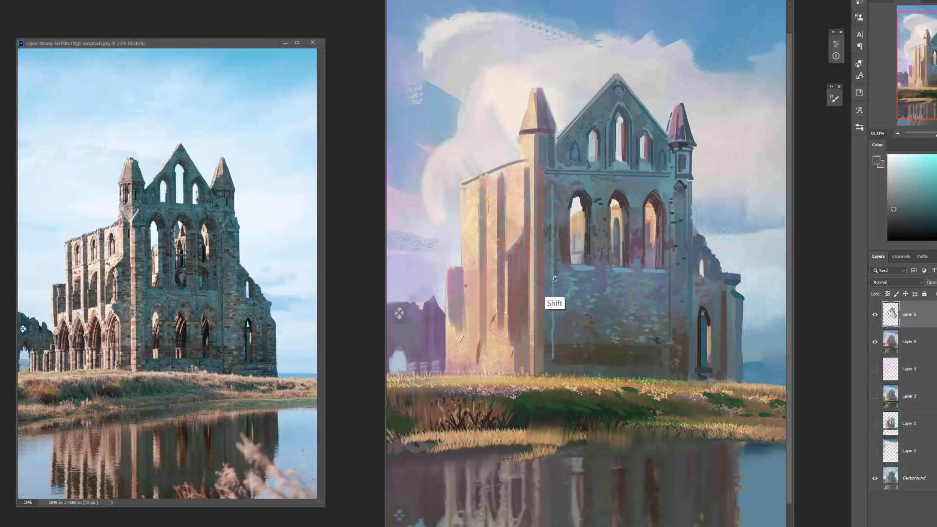
alt+click(558, 298)
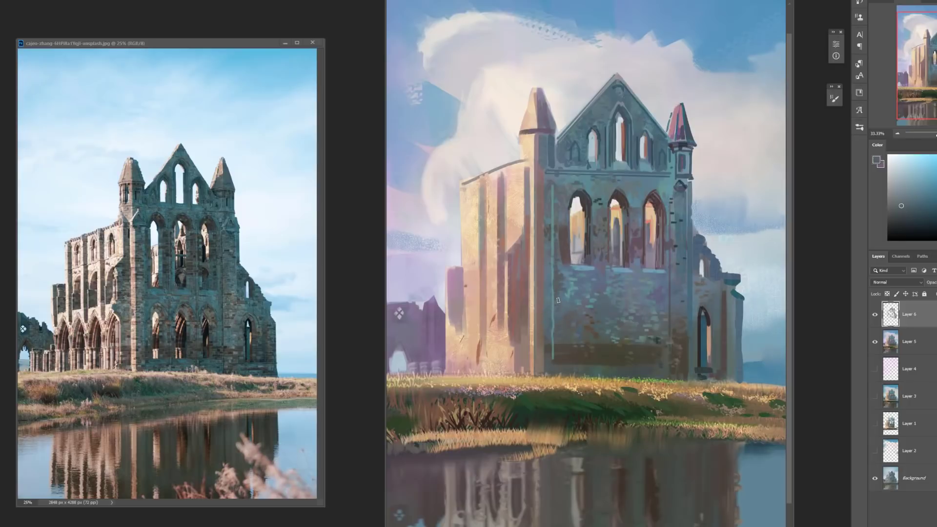
alt+click(549, 175)
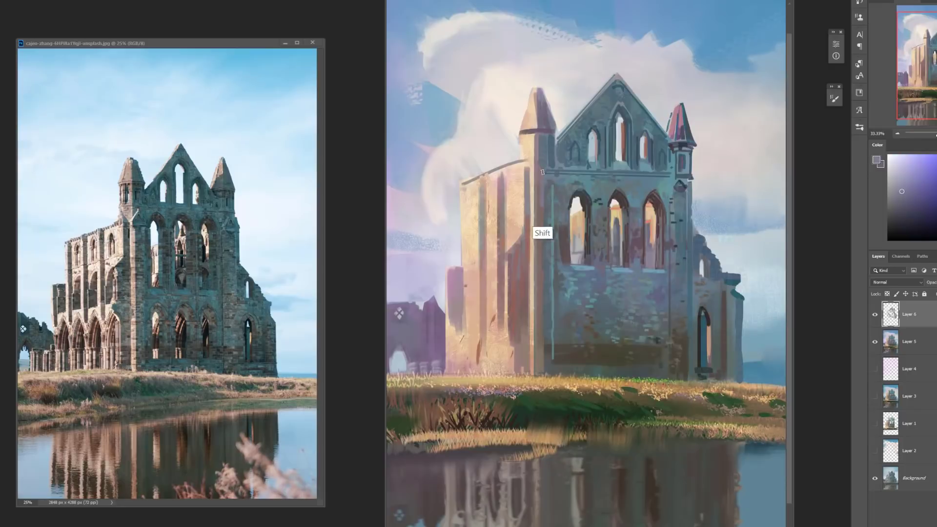
alt+click(541, 224)
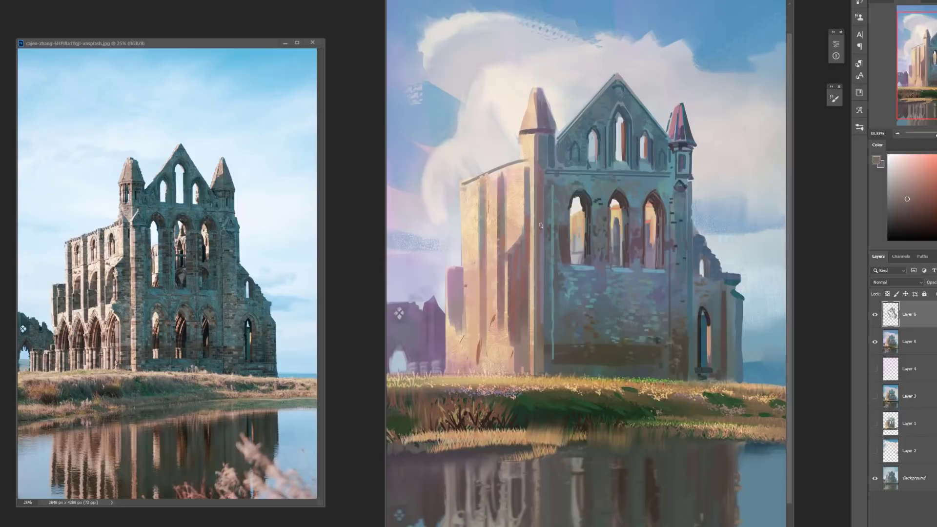
Paint a straight blue-grey ledge line along the base of the facade wall in a sampled colour
alt+click(550, 304)
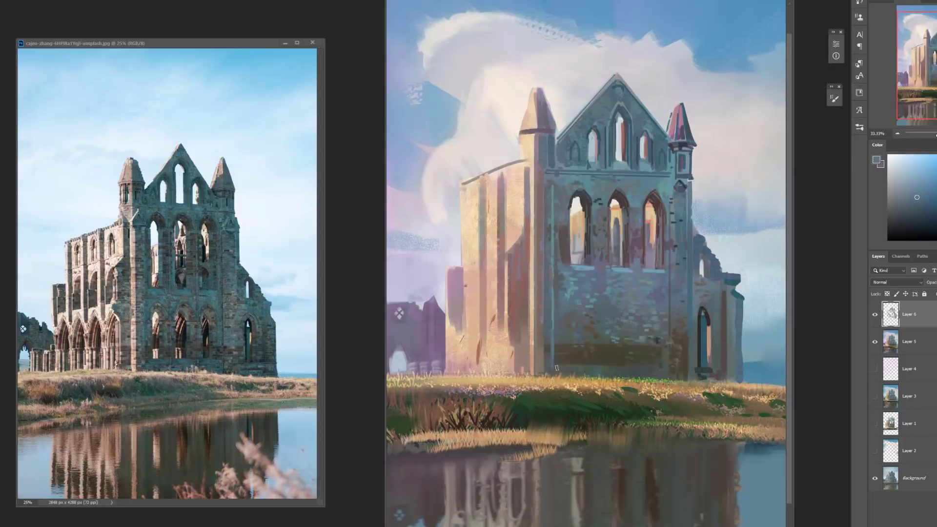
drag(555, 365, 663, 366)
key(ctrl+z)
drag(555, 364, 663, 367)
Paint two thin dark blue vertical lines down the facade between the three upper arches to the wall base
right_click(654, 241)
alt+click(639, 197)
click(639, 201)
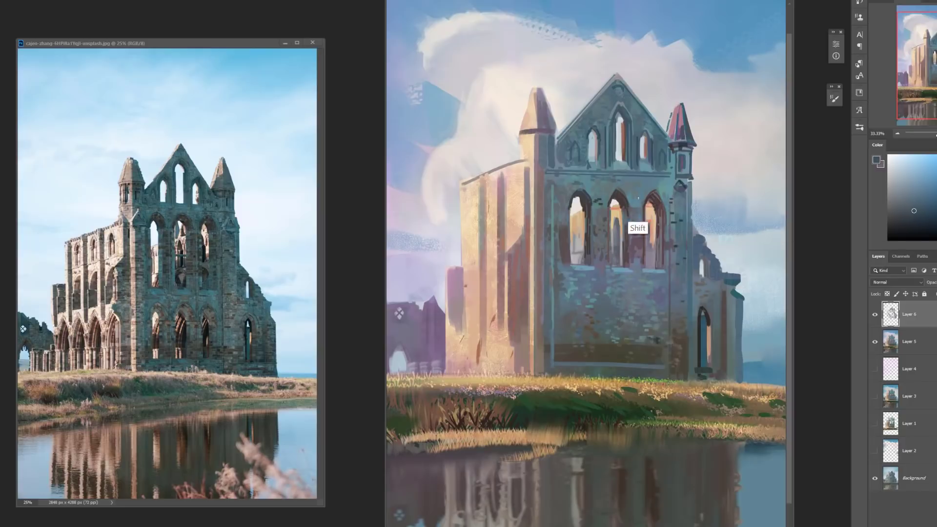
shift+click(636, 366)
key(ctrl+z)
click(639, 200)
shift+click(635, 357)
shift+click(600, 363)
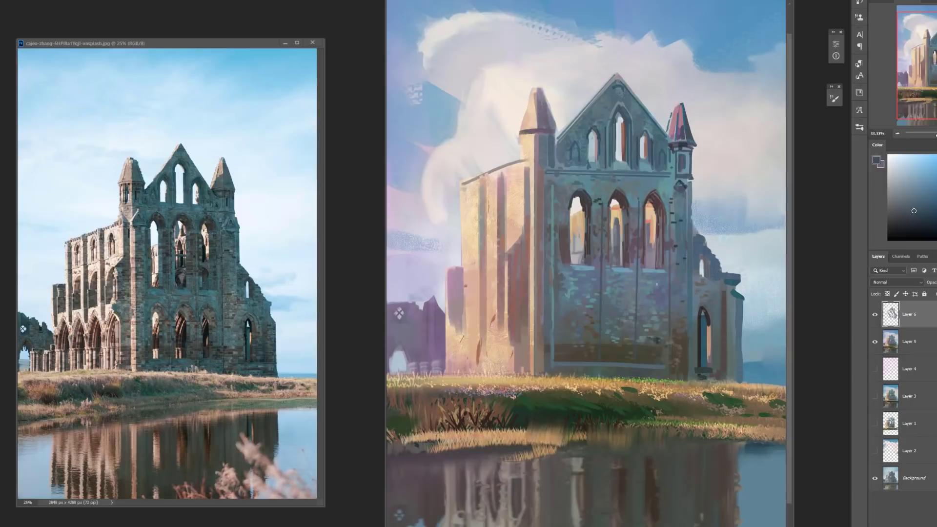
Add a new layer and paint thin dark lines along the sill and left side of the right upper arch
key(ctrl+shift+alt+n)
alt+click(653, 332)
click(643, 268)
shift+click(663, 269)
click(646, 222)
shift+click(644, 269)
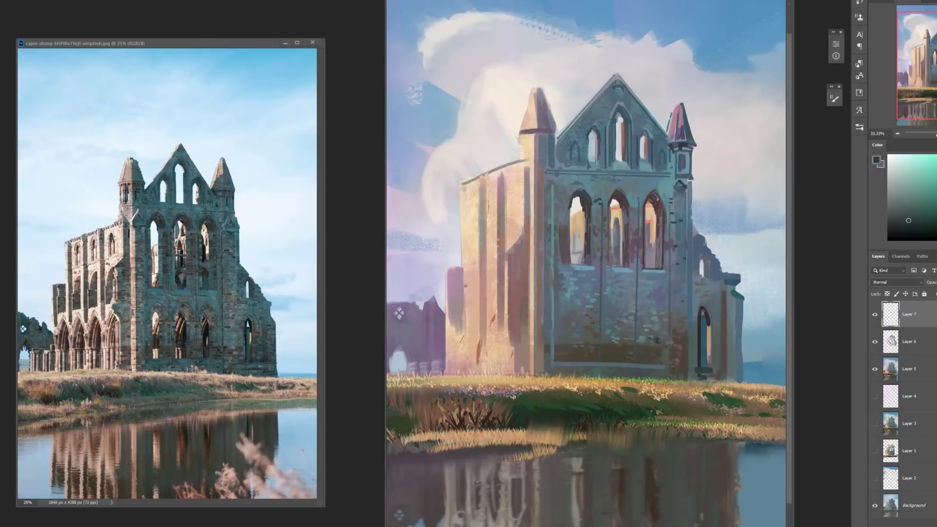
key(alt+l)
key(Escape)
Outline a dark pointed-arch window on the lower wall beneath the right upper arch with a small brush
mouse_move(661, 226)
mouse_down()
mouse_move(659, 329)
mouse_move(657, 320)
mouse_up()
right_click(656, 320)
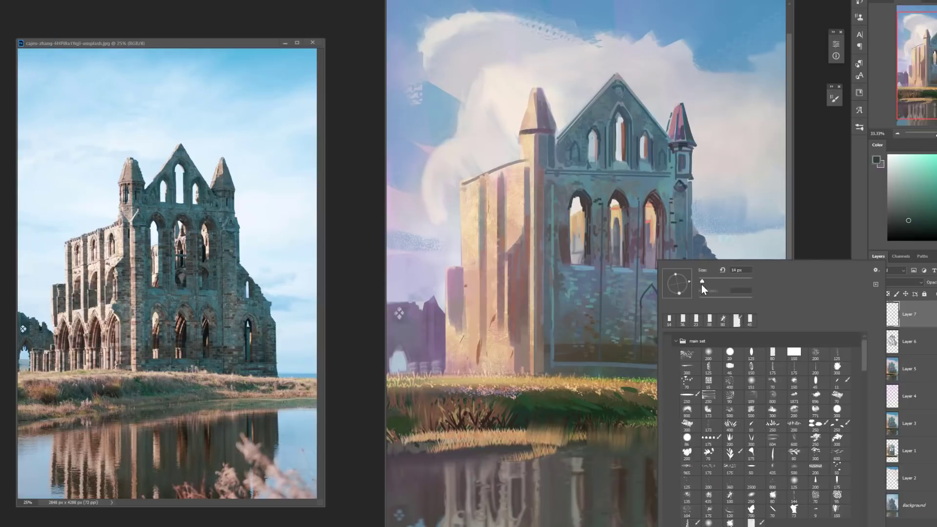
click(703, 282)
key(Return)
drag(651, 287, 660, 308)
shift+click(659, 360)
shift+click(659, 326)
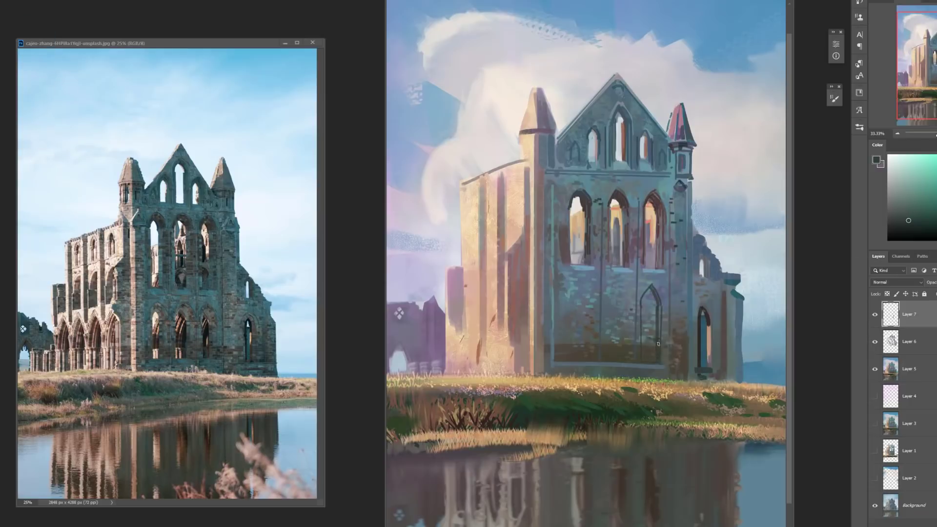
Block in the new arched window with sampled grey-teal and reddish-brown tones
alt+click(659, 304)
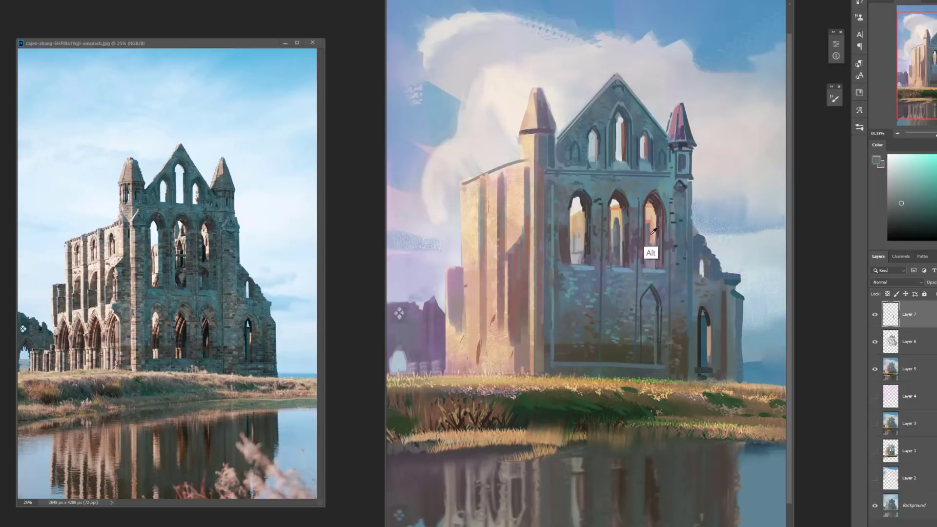
key(alt)
alt+click(618, 207)
mouse_move(645, 314)
mouse_down()
mouse_move(656, 312)
mouse_move(643, 329)
mouse_up()
alt+click(650, 300)
alt+click(659, 235)
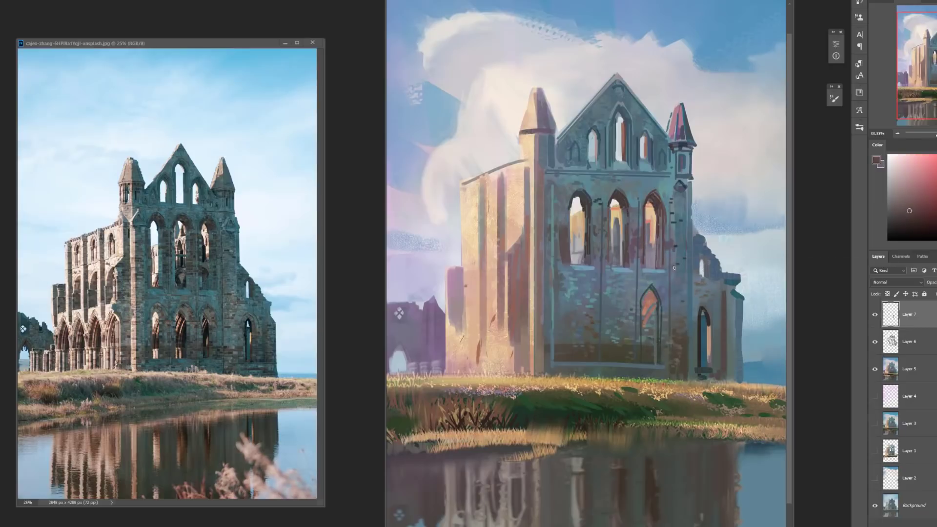
Deepen the lower window's interior with near-black shadows, dark edges and warm light streaks in sampled colours
right_click(658, 300)
click(720, 396)
mouse_move(654, 297)
mouse_down()
mouse_move(645, 311)
mouse_move(651, 355)
mouse_move(655, 310)
mouse_move(643, 345)
mouse_move(653, 299)
mouse_up()
alt+click(648, 322)
click(917, 215)
alt+click(655, 310)
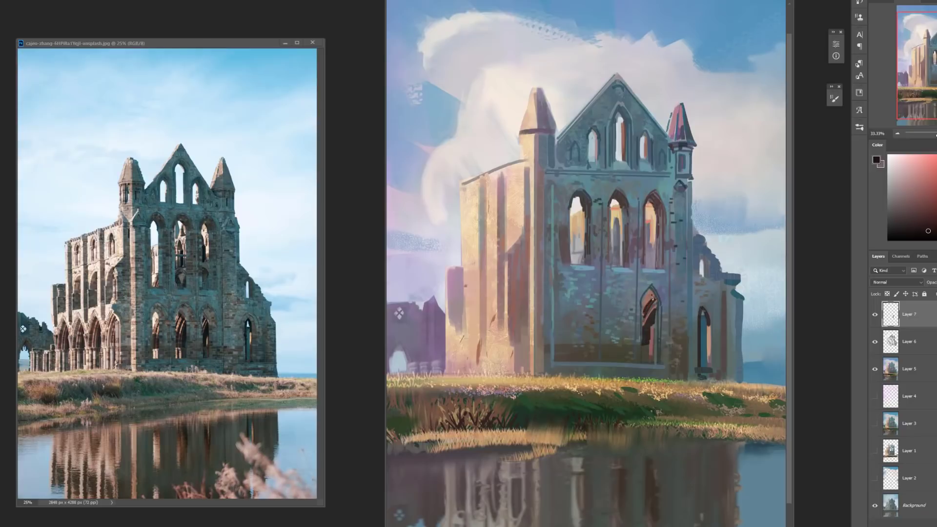
alt+click(644, 302)
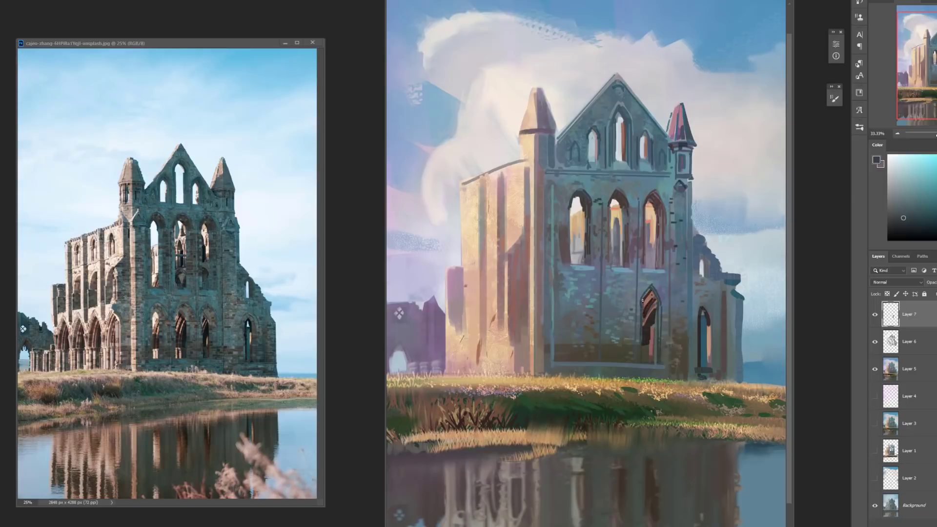
alt+click(652, 343)
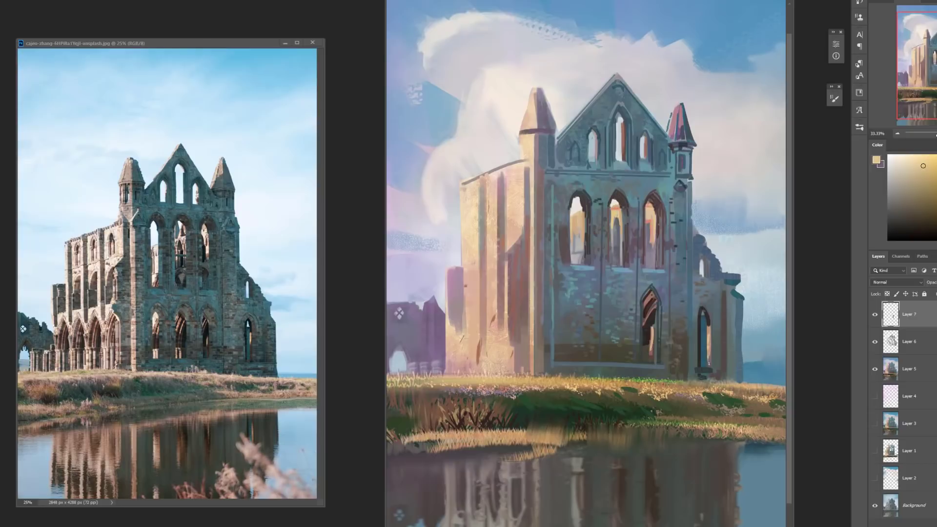
alt+click(608, 217)
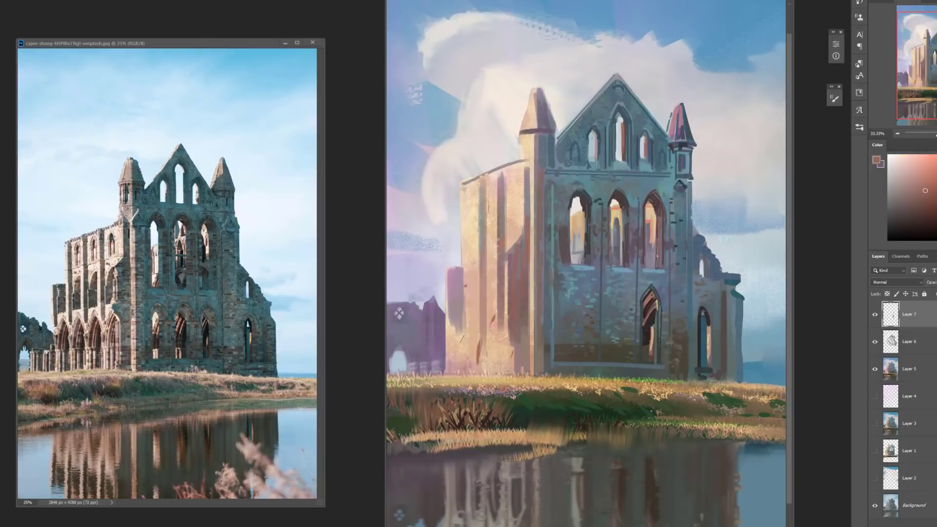
Duplicate the arched window layer and place the copy beneath the middle upper arch
key(ctrl)
click(10, 0)
click(16, 5)
key(Return)
drag(670, 291, 640, 286)
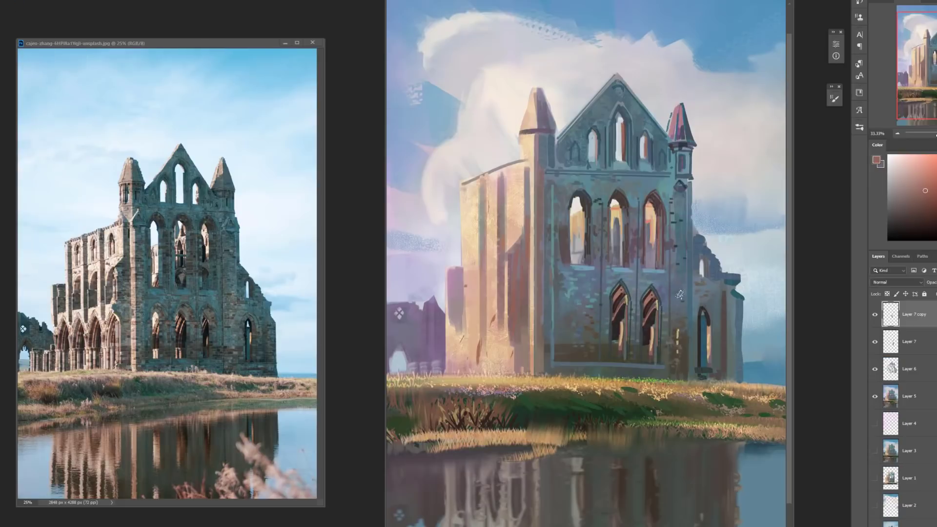
Place another copy of the window beneath the left upper arch and merge both copies into Layer 7
key(alt+l)
key(d)
click(495, 134)
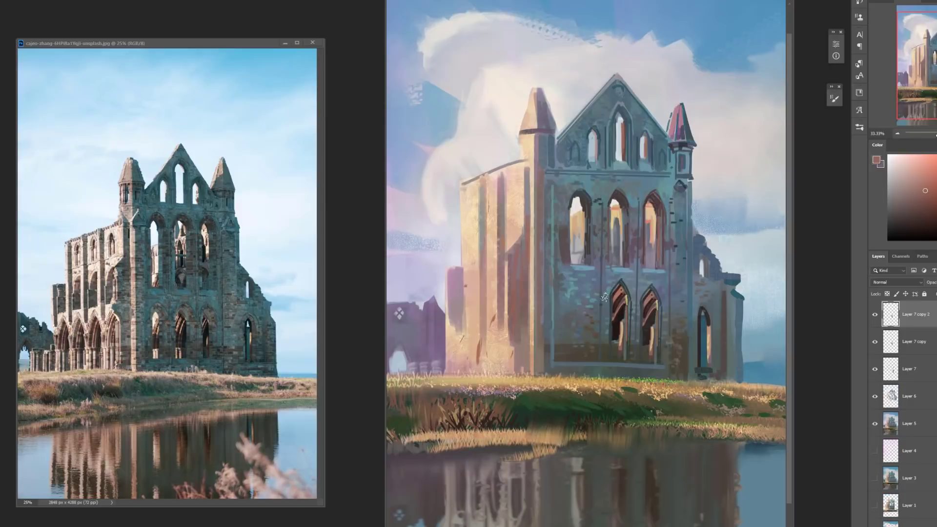
drag(663, 286, 625, 288)
key(ctrl+e)
key(ctrl+e)
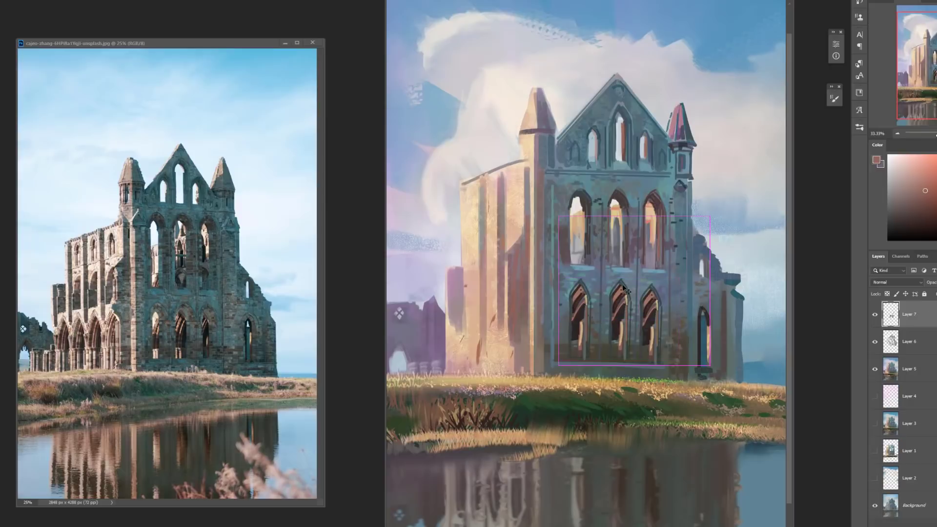
Vary the middle lower window's interior with dark and reddish strokes sampled from the windows
alt+click(655, 334)
alt+click(622, 348)
drag(613, 344, 617, 359)
alt+click(621, 323)
drag(622, 319, 620, 343)
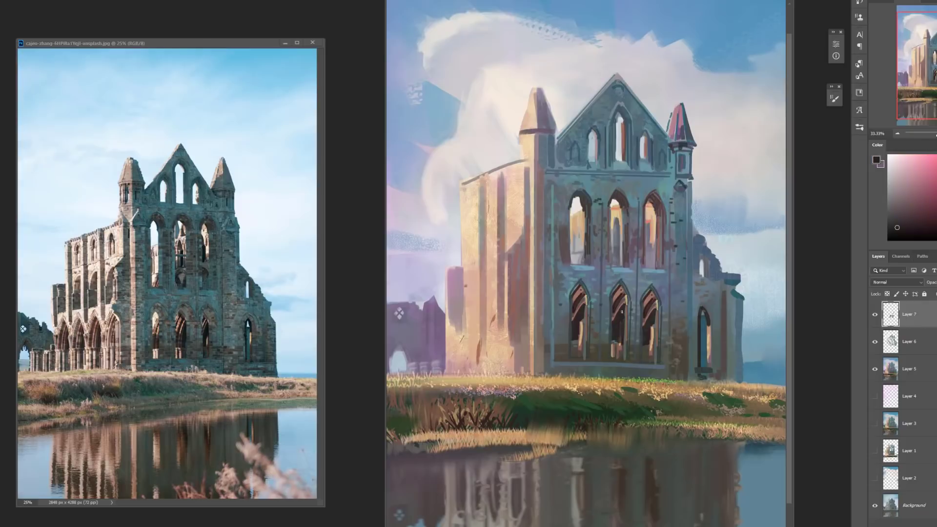
alt+click(651, 244)
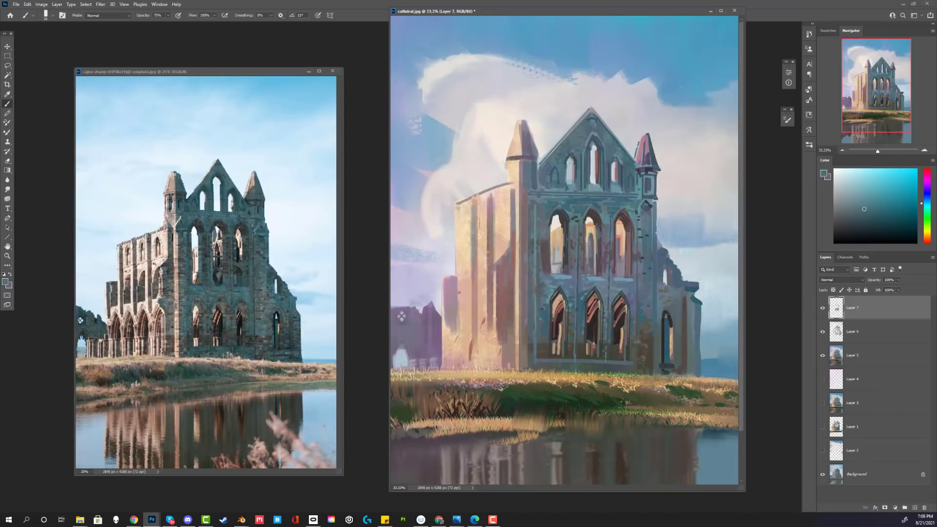
Select the grassy bank on Layer 5 and copy it to a new layer
click(852, 356)
click(7, 66)
mouse_move(483, 423)
mouse_down()
mouse_move(395, 386)
mouse_move(738, 378)
mouse_move(737, 428)
mouse_up()
key(ctrl+j)
Transform and warp the copied bank so its left end rises and its right end slopes down
click(28, 3)
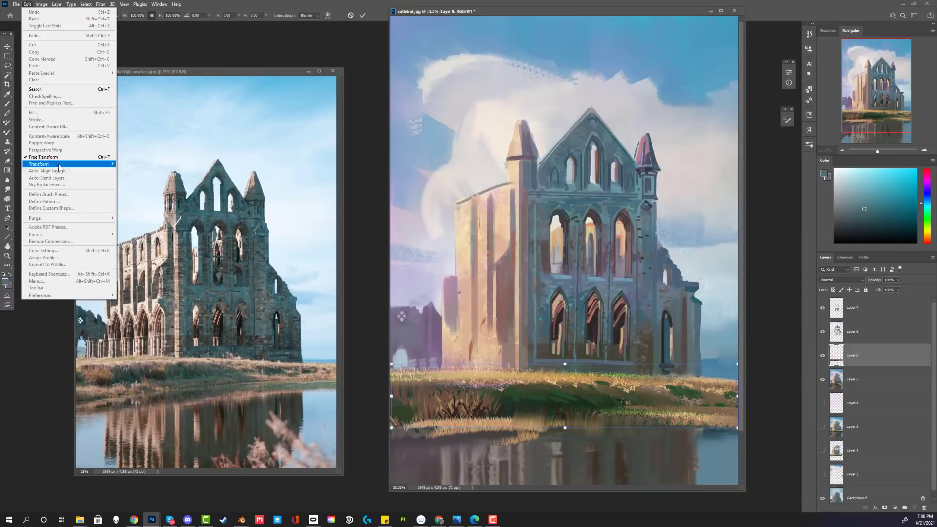
mouse_move(63, 160)
click(139, 193)
drag(392, 365, 391, 358)
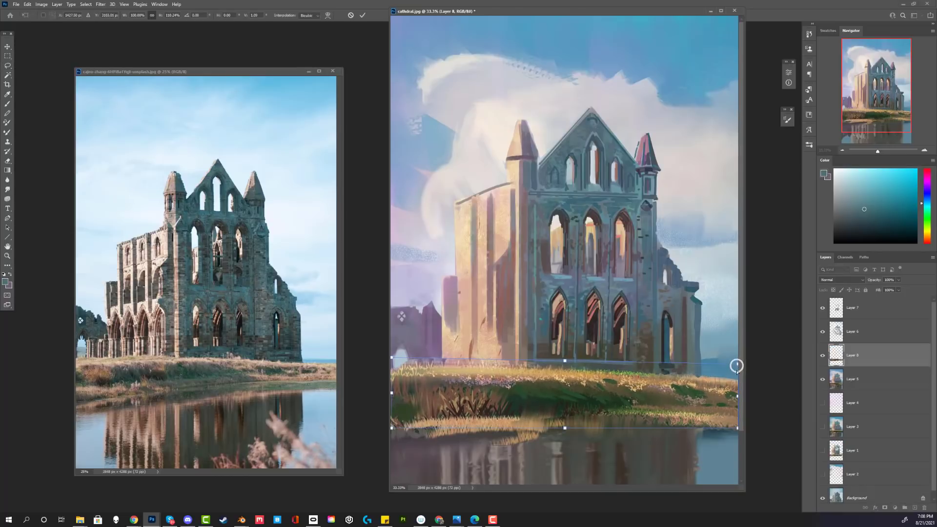
drag(737, 365, 737, 373)
click(28, 4)
mouse_move(63, 157)
click(147, 214)
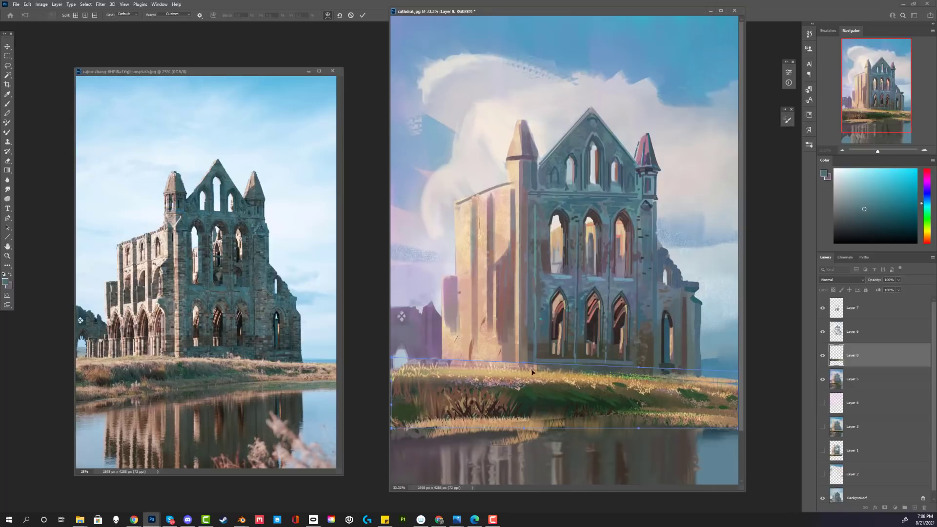
key(Return)
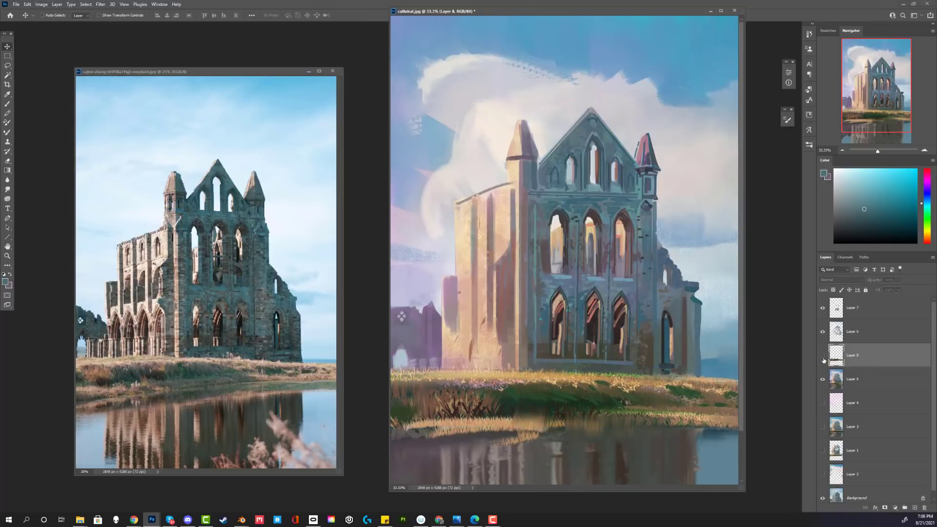
Smudge the upper edge of the grassy bank to blend it with the building base on Layers 8 and 5
key(r)
right_click(722, 369)
click(829, 343)
click(715, 372)
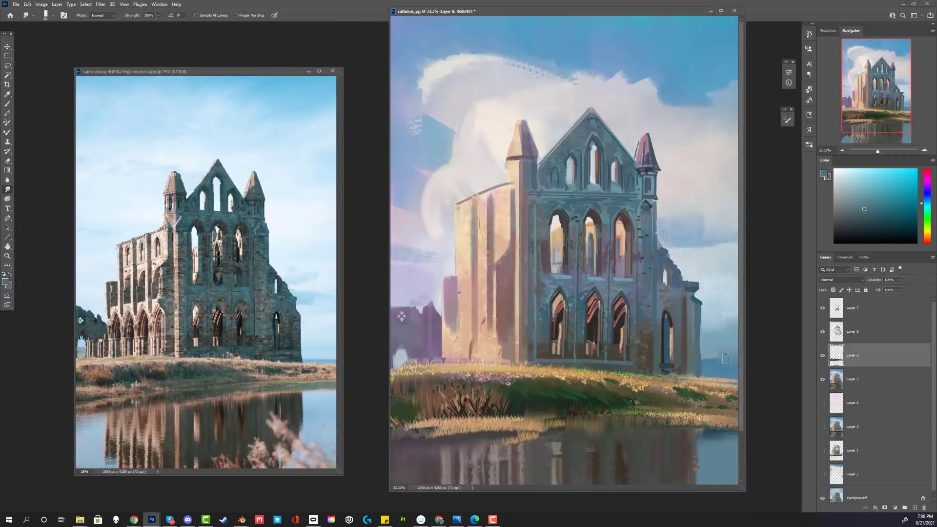
click(831, 380)
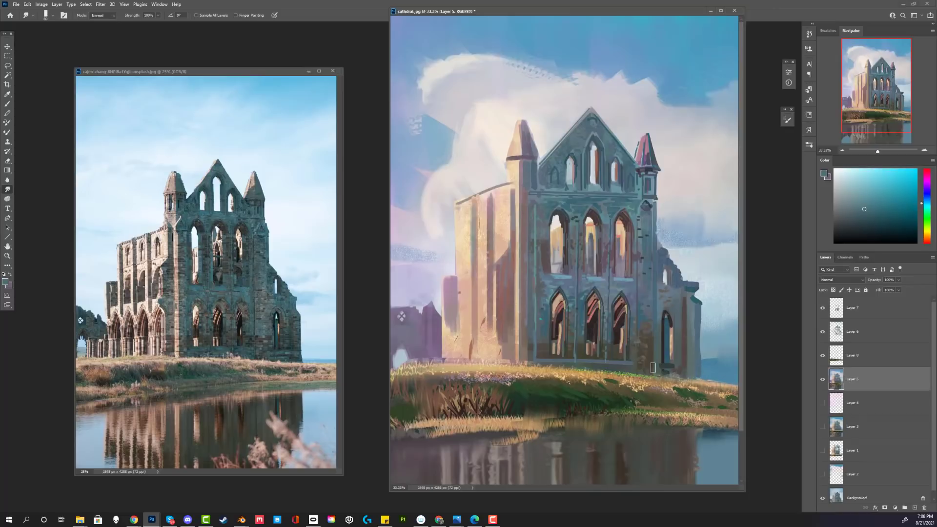
key(alt+bracketright)
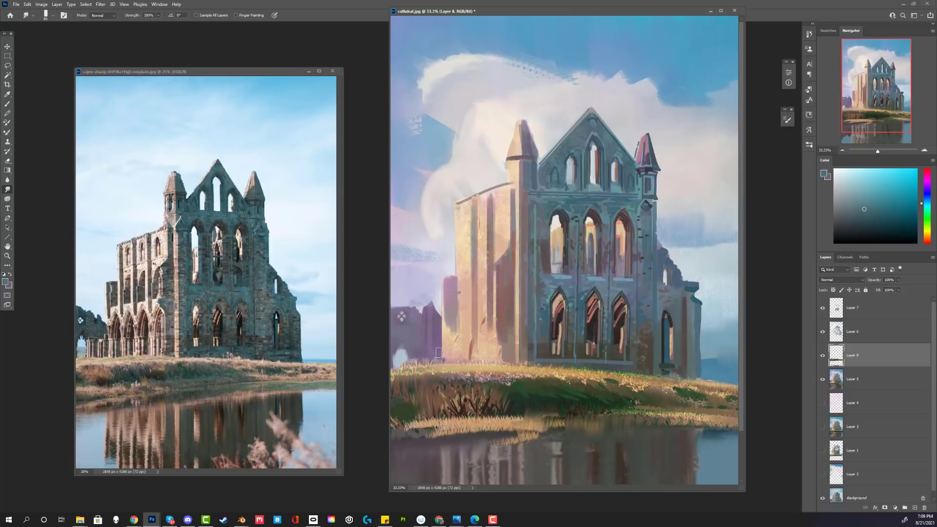
Merge the bank into Layer 5 and paint blue brick-brush marks over the distant ruin on Layer 6
key(b)
right_click(478, 327)
click(563, 490)
click(526, 279)
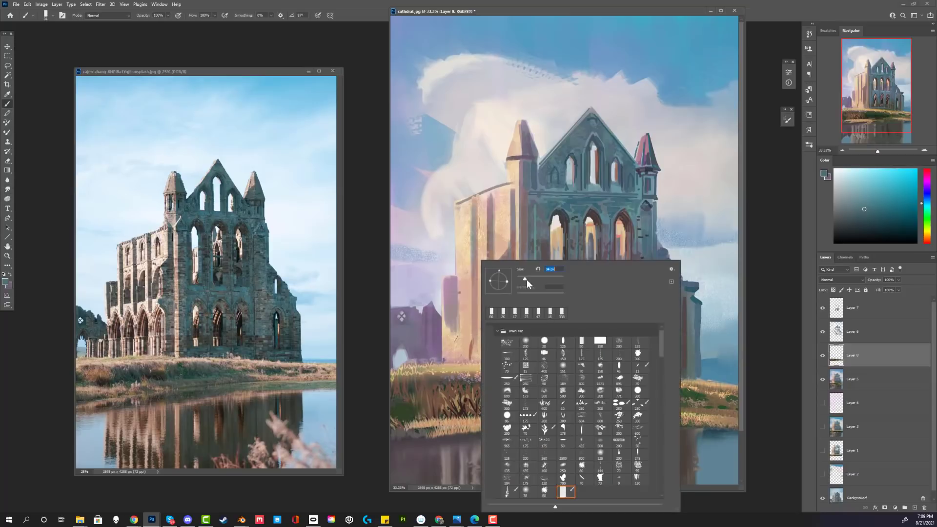
key(Return)
key(ctrl+e)
click(839, 340)
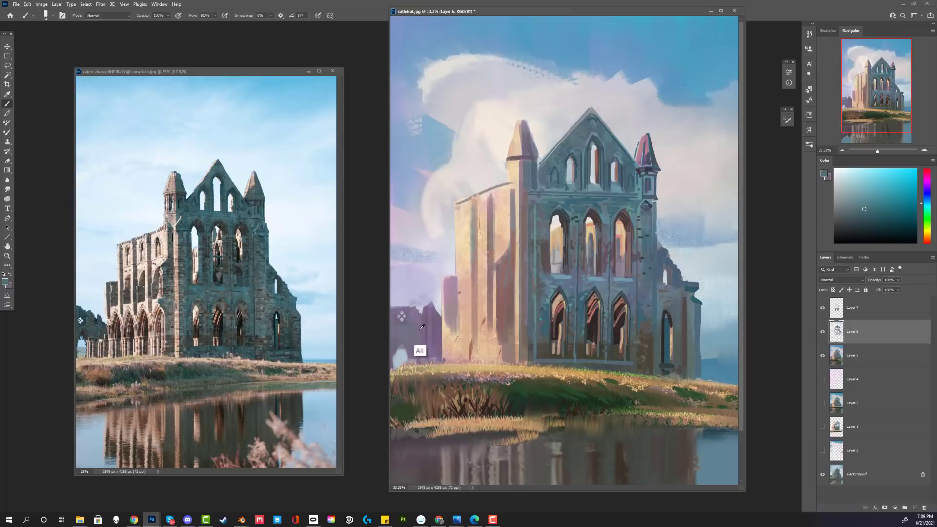
alt+click(420, 353)
click(928, 200)
key(alt+Tab)
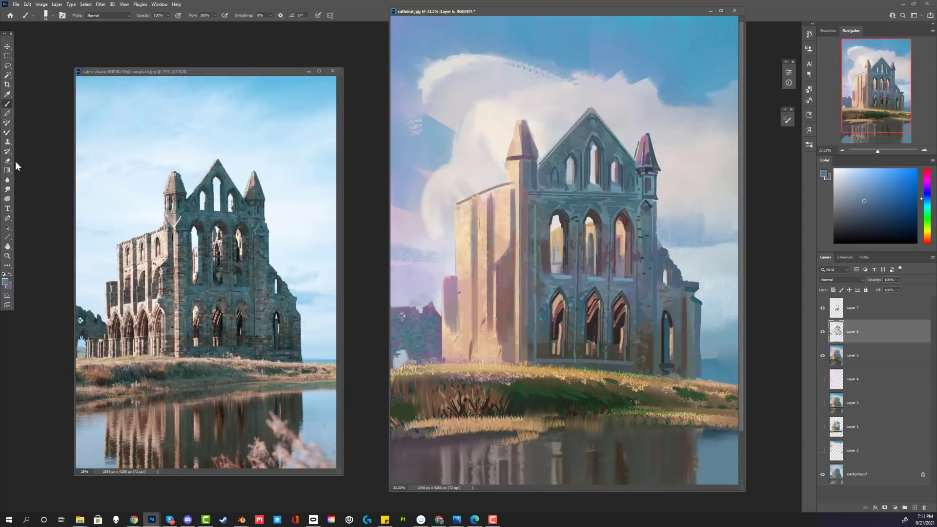
Soften the brick marks on the distant ruin with the Eraser
click(7, 160)
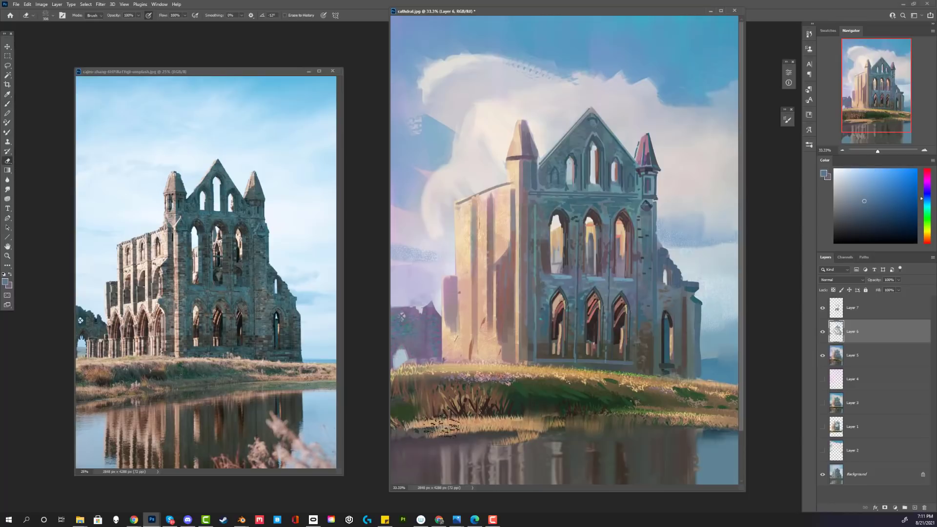
right_click(433, 295)
double_click(538, 342)
Paint muted blue details on the distant ruin with a small brush at 77% opacity, adjusting the blue's shade and hue
click(7, 104)
right_click(480, 324)
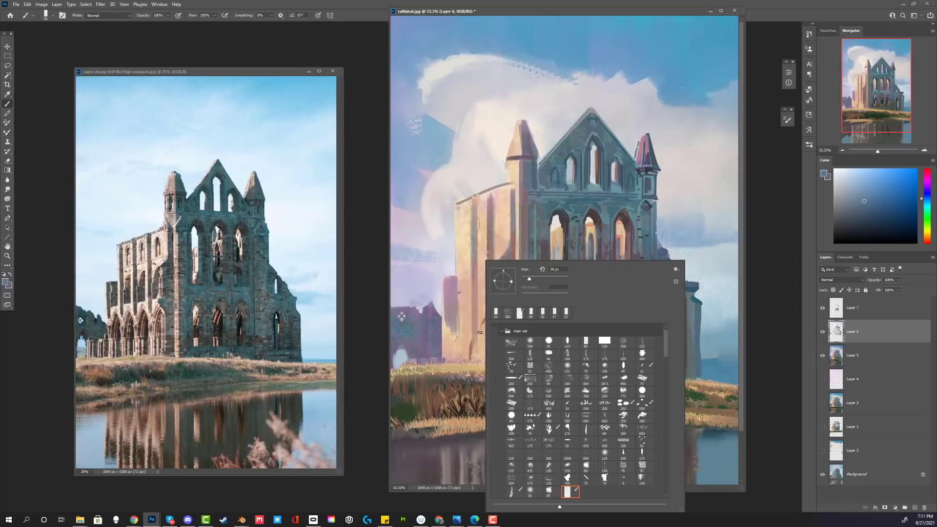
double_click(532, 313)
right_click(436, 345)
click(479, 281)
click(415, 346)
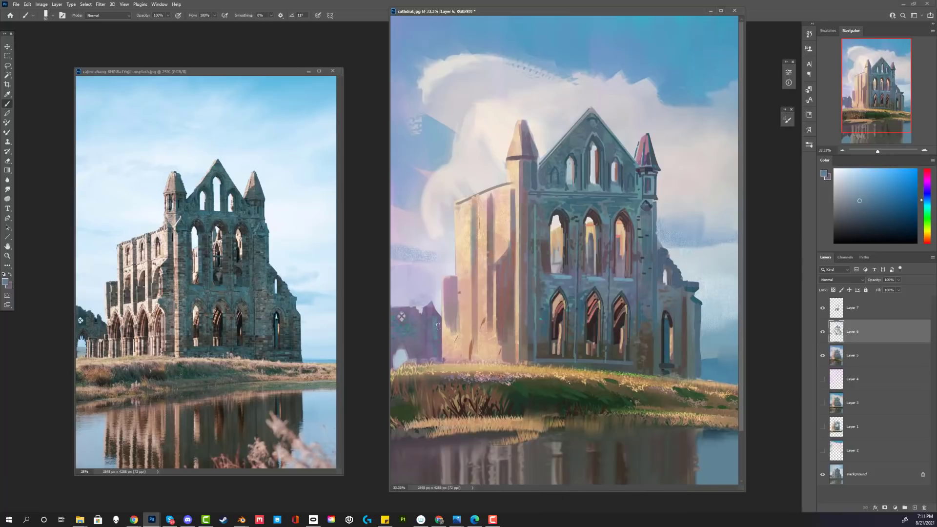
key(7)
key(7)
drag(859, 200, 863, 202)
click(927, 198)
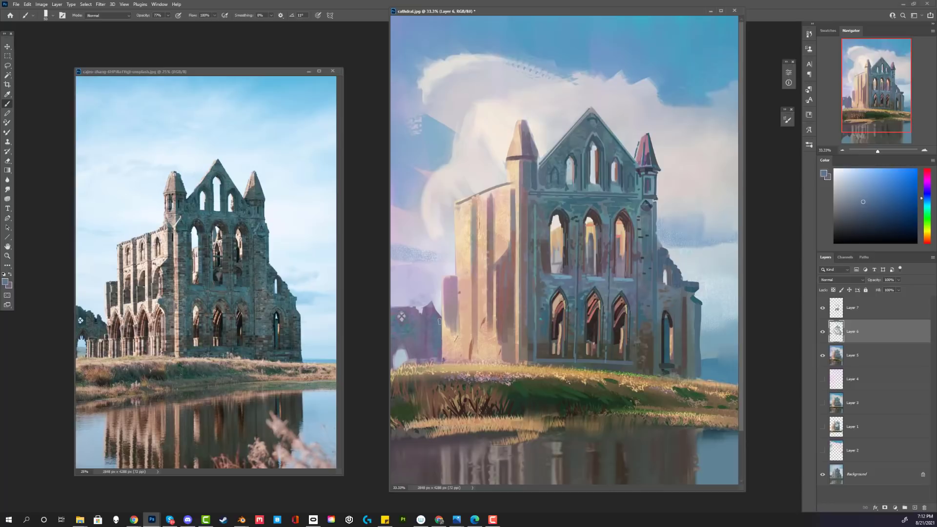
Paint darker blue window details on the distant ruin, sampling blues from it and adjusting the brush size
alt+click(420, 332)
right_click(423, 316)
key(Escape)
right_click(423, 320)
right_click(451, 318)
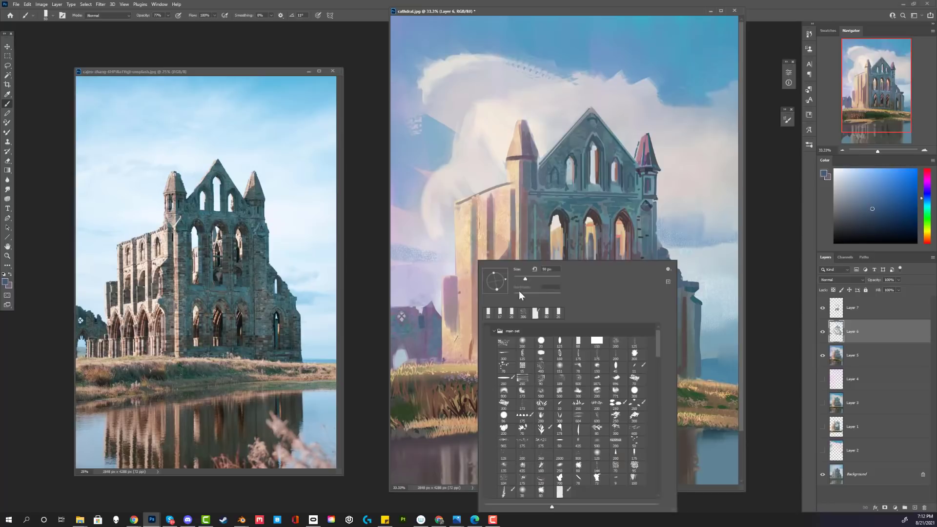
click(520, 289)
click(407, 310)
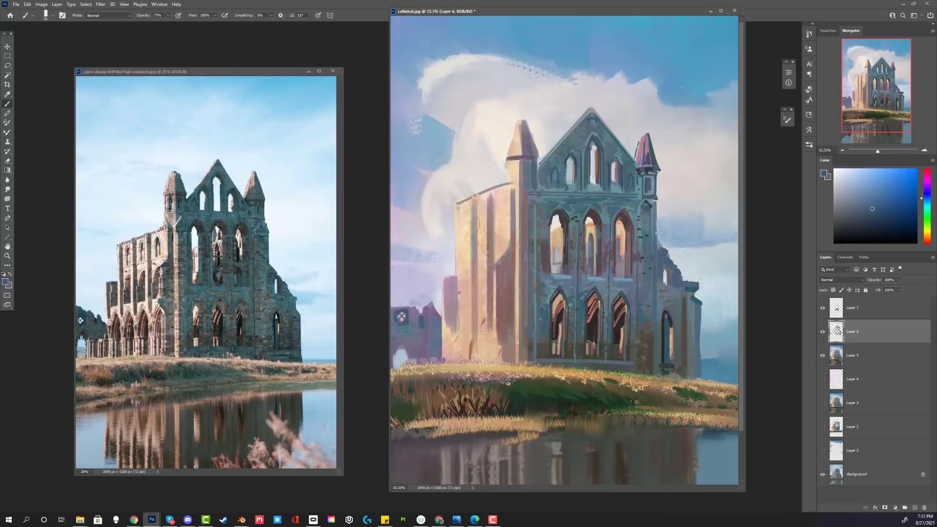
Paint a cream sunlit edge on the low wall beside the cathedral with a resized brush at 100% opacity
alt+click(413, 350)
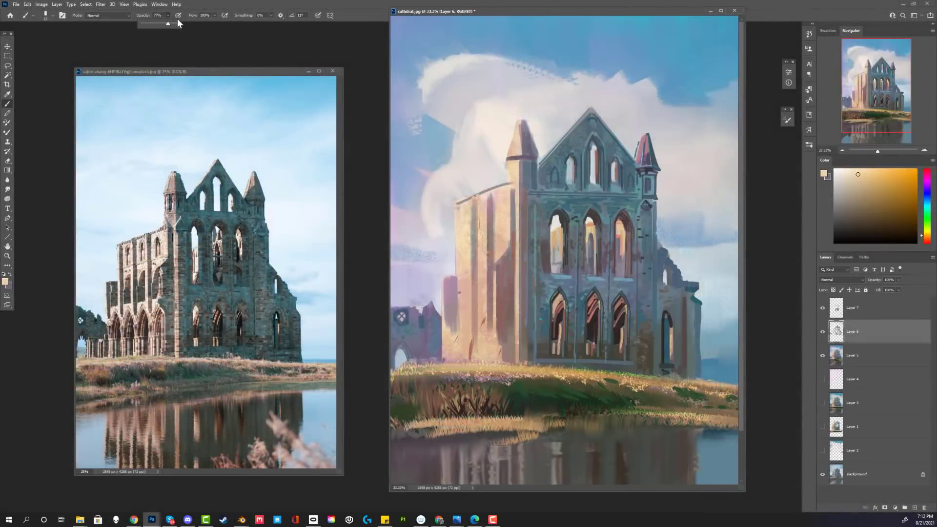
right_click(618, 315)
click(471, 275)
key(bracketright)
key(bracketright)
key(bracketright)
key(bracketright)
key(bracketright)
key(bracketright)
key(bracketright)
key(bracketright)
key(bracketright)
key(bracketright)
Paint reddish-brown shading on the low wall beside the cathedral, using colours sampled from the building at 67% opacity
alt+click(472, 339)
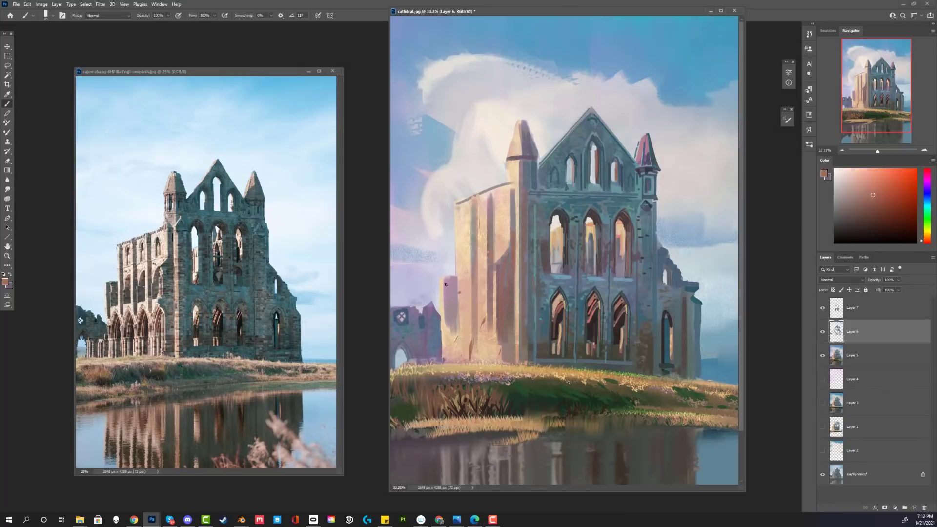
drag(446, 281, 446, 313)
key(ctrl+z)
key(ctrl+z)
drag(445, 279, 446, 311)
alt+click(457, 340)
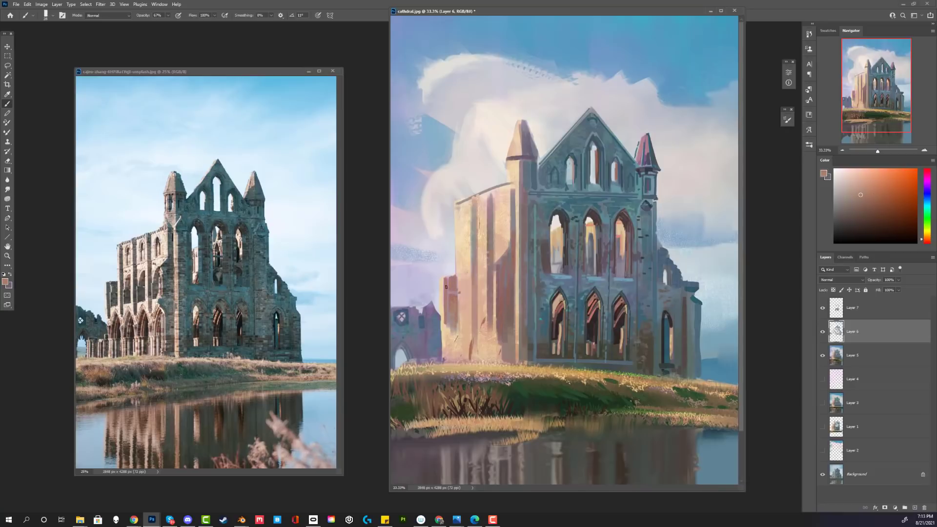
alt+click(447, 300)
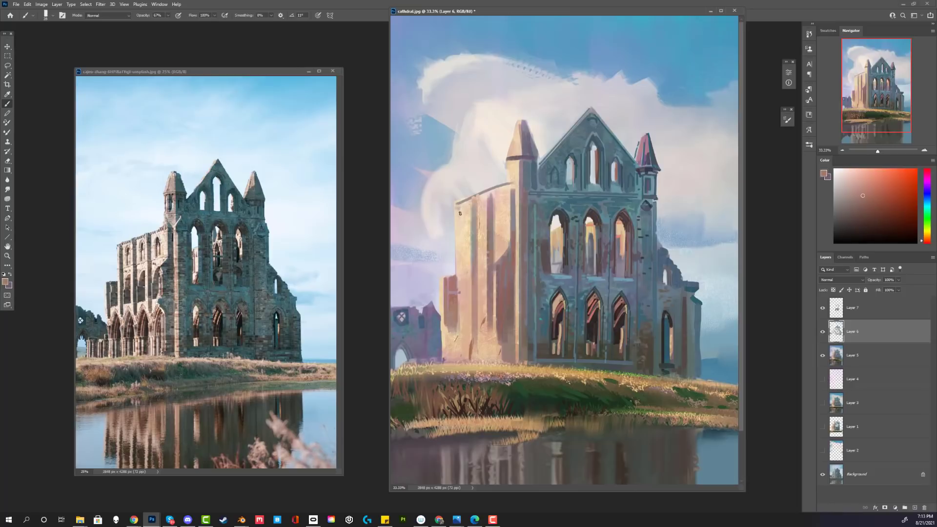
Refine the low wall and the sunlit side wall's edge with cream and reddish-brown strokes at 77% opacity
drag(460, 207, 462, 303)
key(ctrl+z)
alt+click(447, 337)
key(7)
key(7)
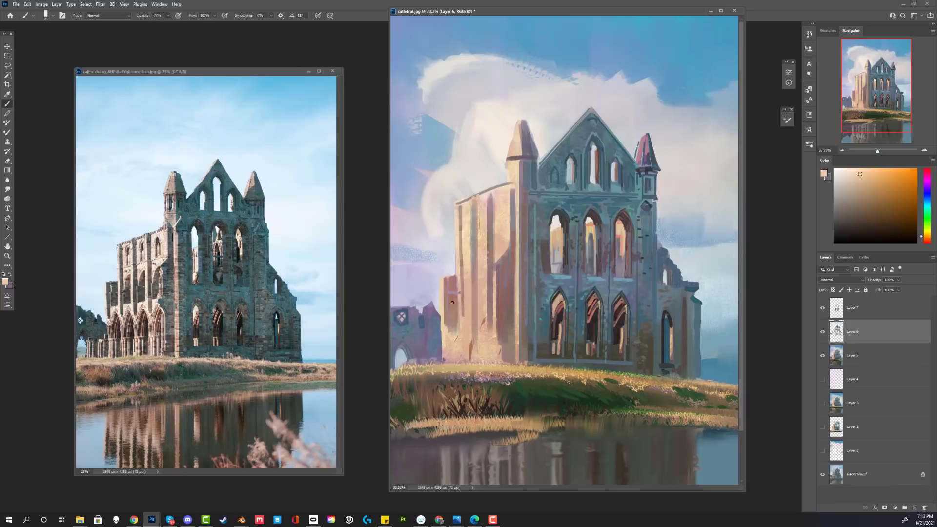
drag(457, 312, 446, 326)
alt+click(451, 301)
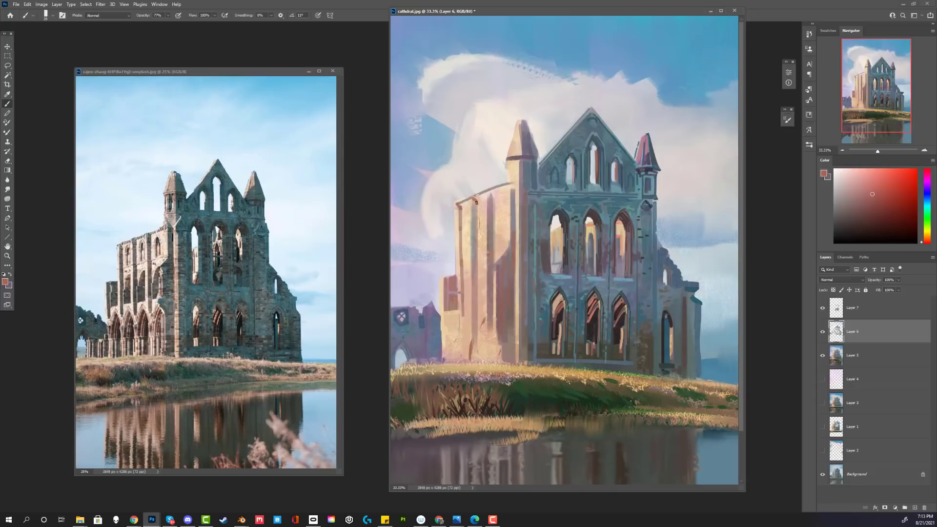
Set the brush tip spacing to 178% and paint dotted brick marks along the sunlit side wall's sloping top
alt+click(474, 200)
right_click(509, 226)
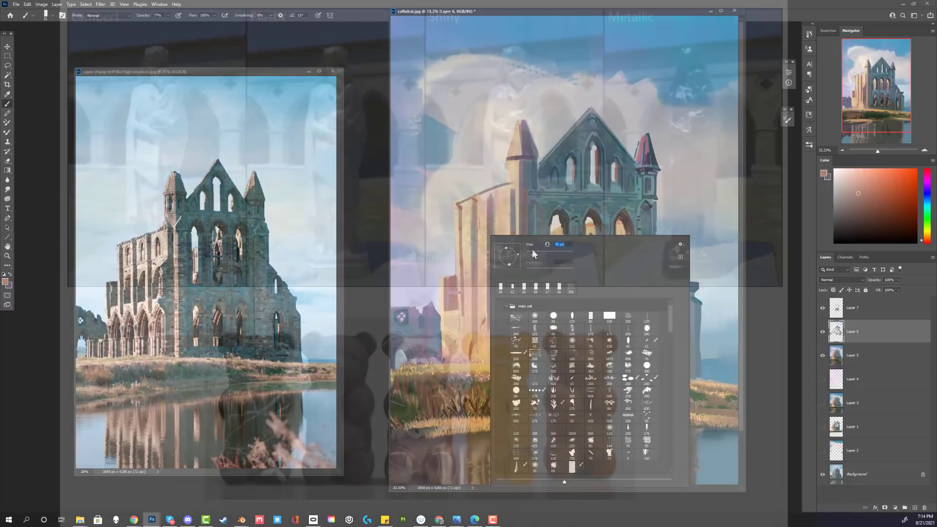
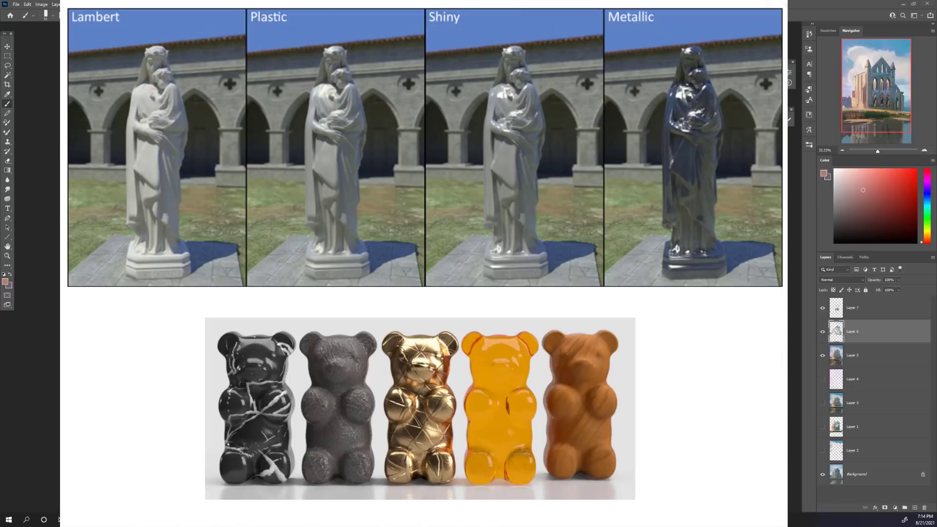
click(787, 120)
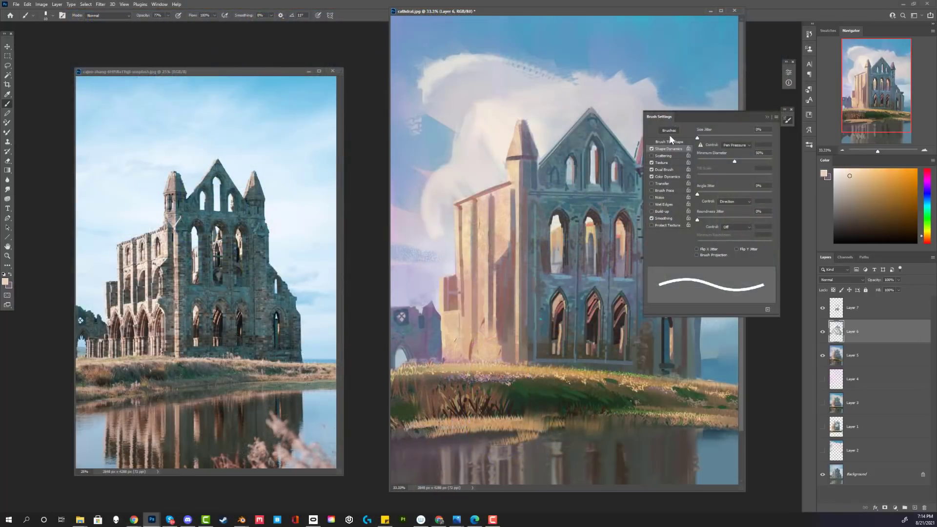
click(669, 141)
drag(709, 250, 750, 249)
drag(454, 204, 511, 183)
right_click(502, 200)
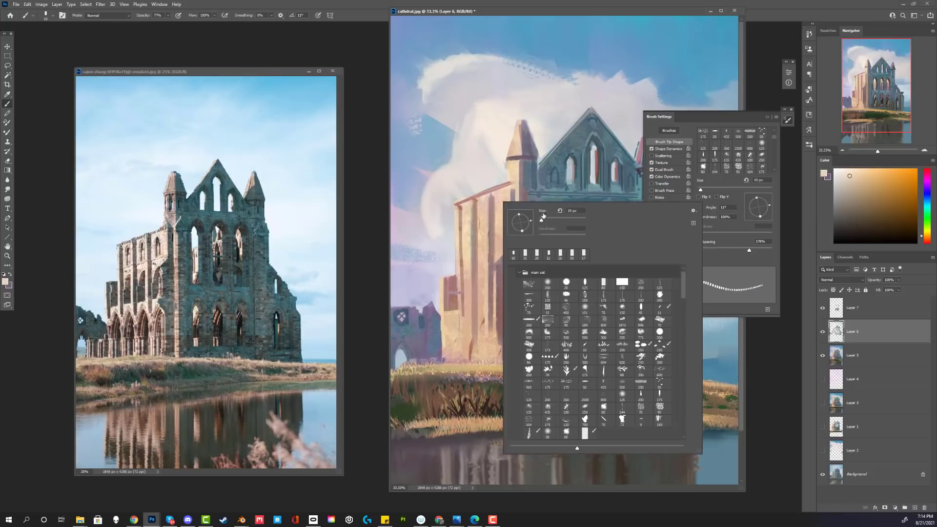
drag(541, 217, 543, 217)
alt+click(493, 183)
mouse_move(459, 204)
mouse_down()
mouse_move(511, 182)
mouse_move(480, 191)
mouse_up()
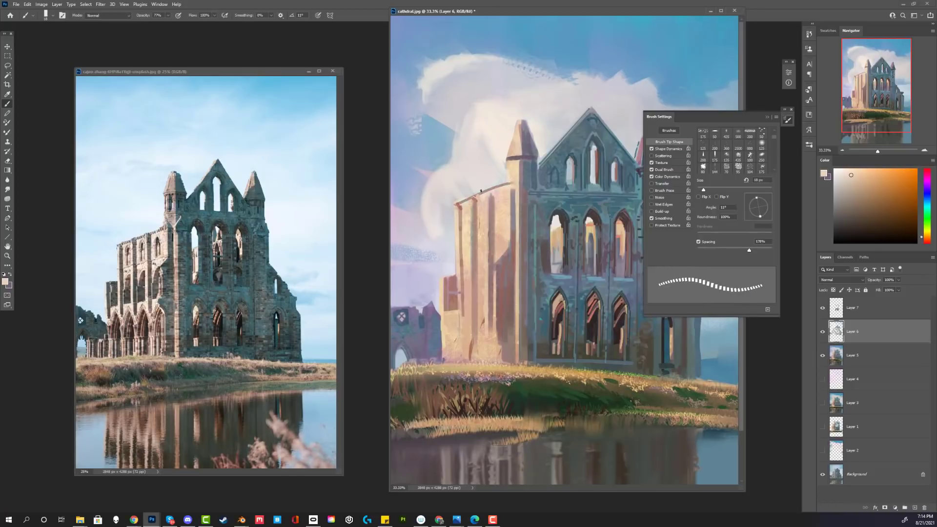
Add reddish and cream brick marks along the side wall's sloping top, raising the brush opacity to 93%
key(alt+Tab)
click(469, 188)
drag(458, 204, 509, 182)
alt+click(461, 206)
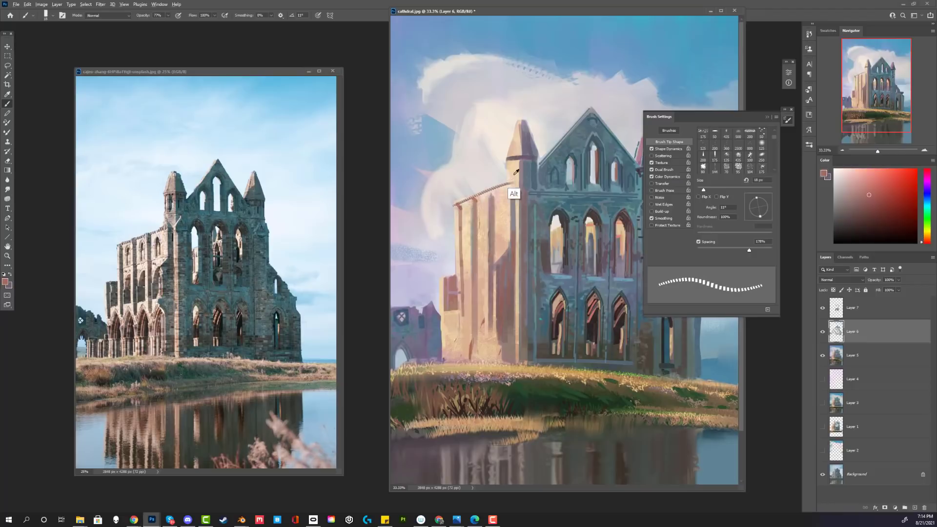
alt+click(514, 174)
click(168, 16)
drag(171, 25, 177, 25)
click(503, 181)
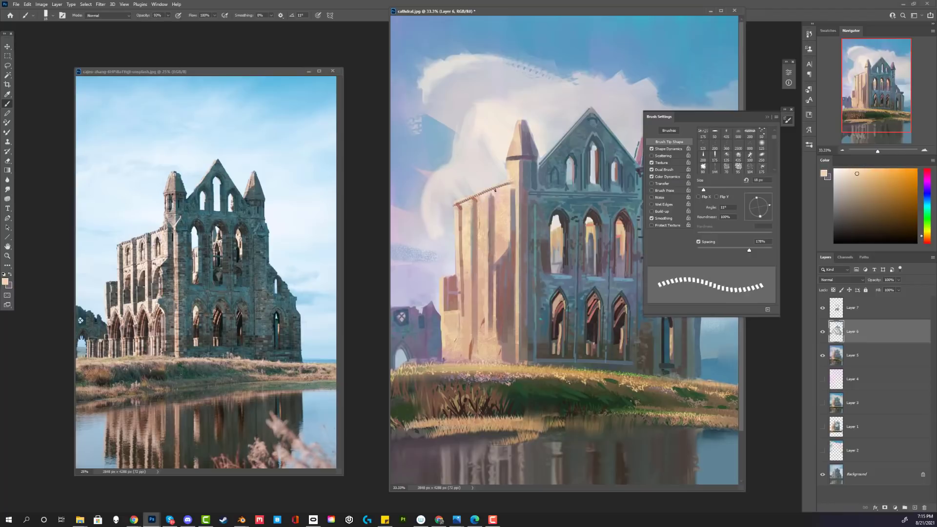
Switch to a solid brush at 14 px with 9% spacing and paint a muted brown line beneath the side wall's cornice
right_click(499, 238)
click(602, 320)
drag(545, 257, 540, 257)
click(472, 201)
alt+click(468, 205)
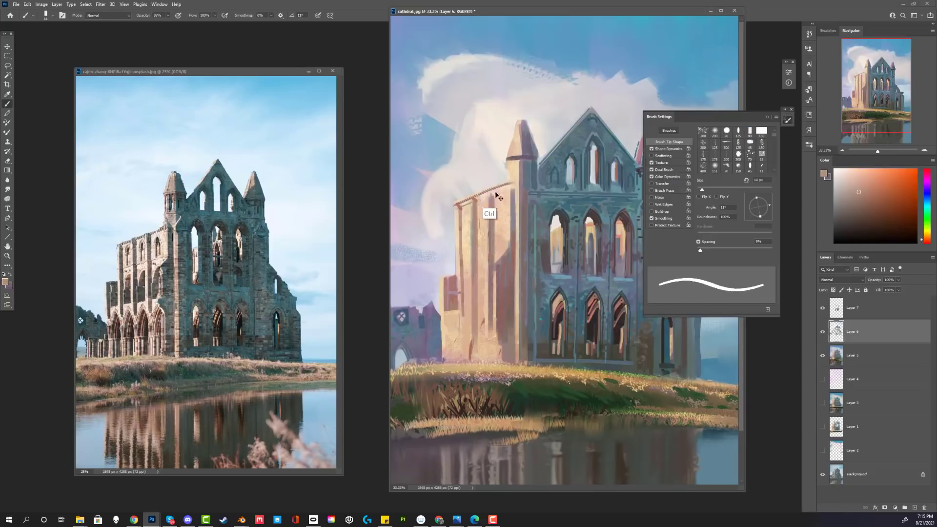
drag(478, 201, 509, 188)
Paint light pinkish vertical strokes down the sunlit side wall with a 28 px brush
right_click(519, 203)
drag(558, 221, 561, 220)
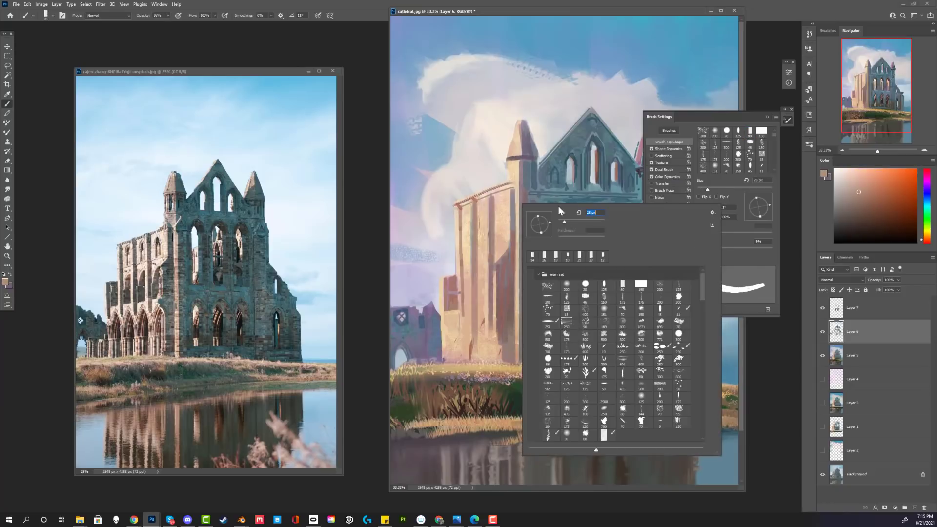
click(500, 254)
alt+click(499, 256)
drag(499, 261, 497, 283)
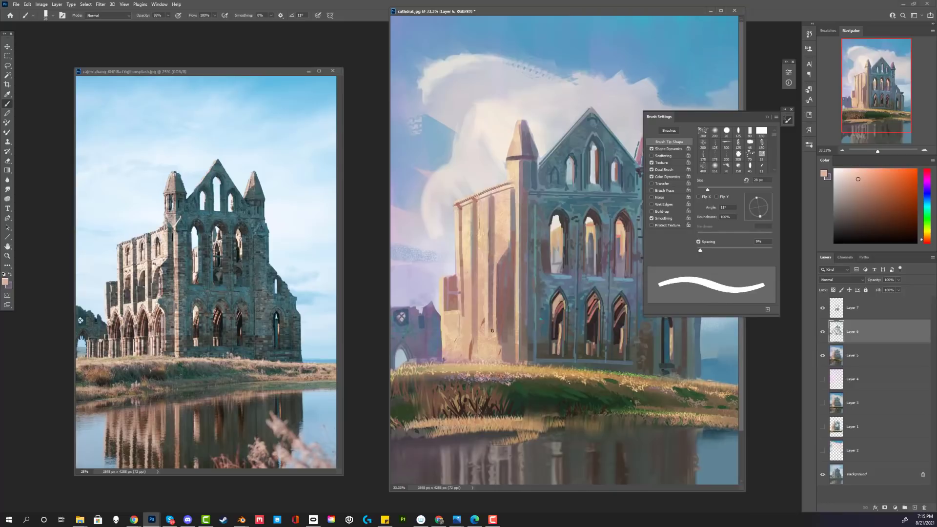
Outline the middle section of the sunlit side wall with a polygonal lasso selection and return to the Brush tool
key(l)
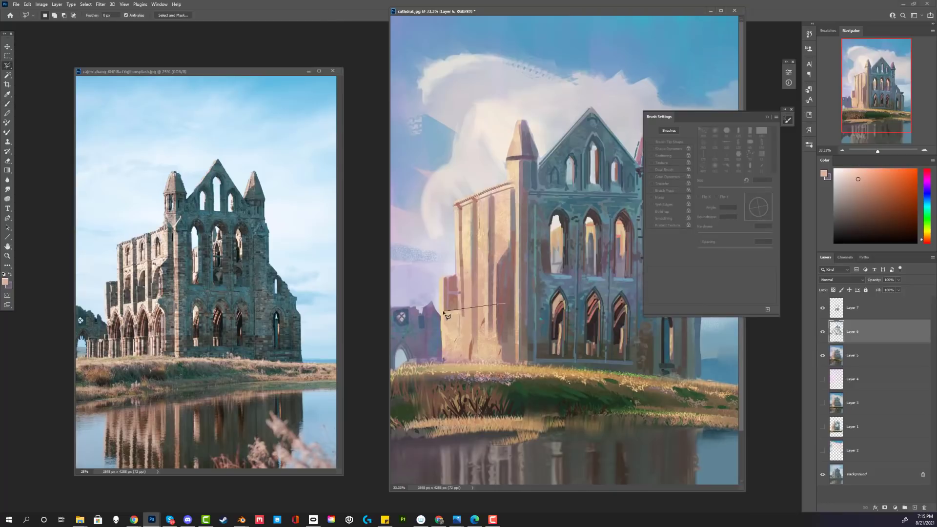
click(508, 220)
double_click(461, 225)
click(8, 104)
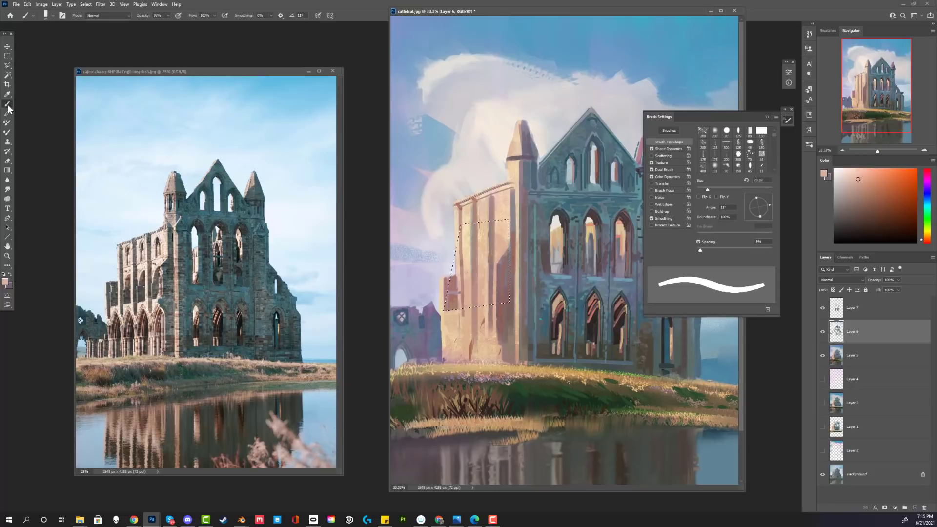
Paint a tall reddish-brown window with light edges near the outer end of the selected wall section
alt+click(504, 310)
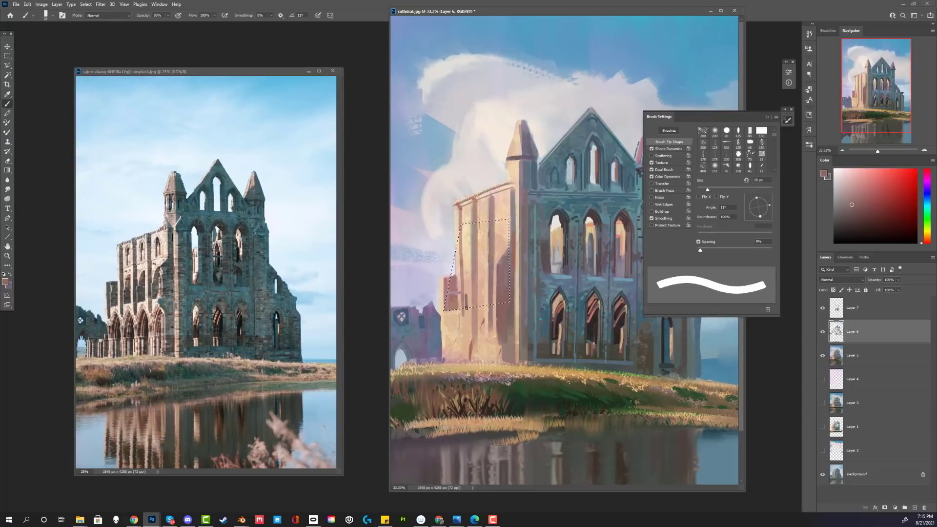
alt+click(457, 297)
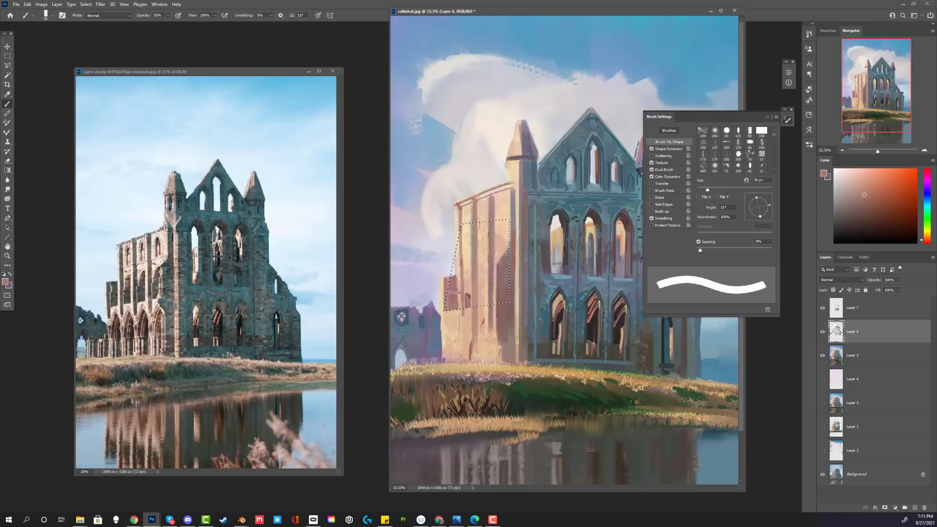
alt+click(472, 285)
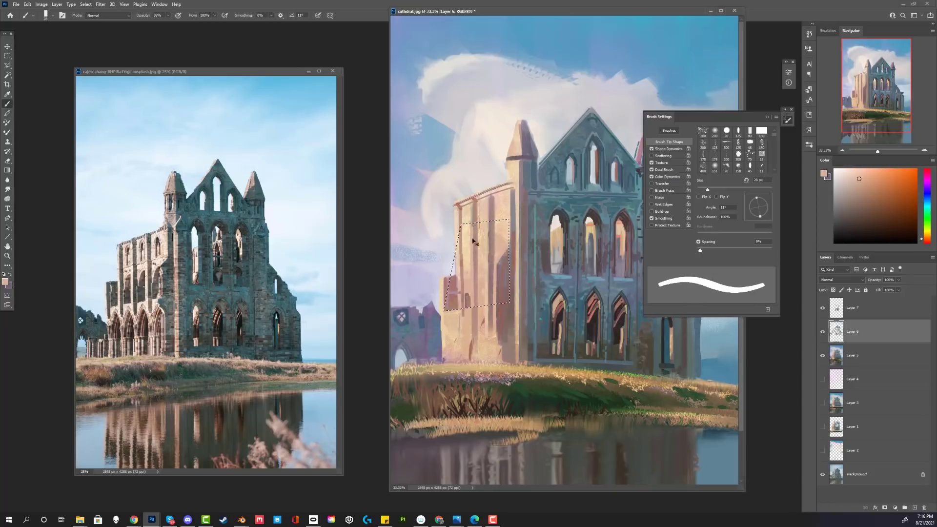
alt+click(467, 291)
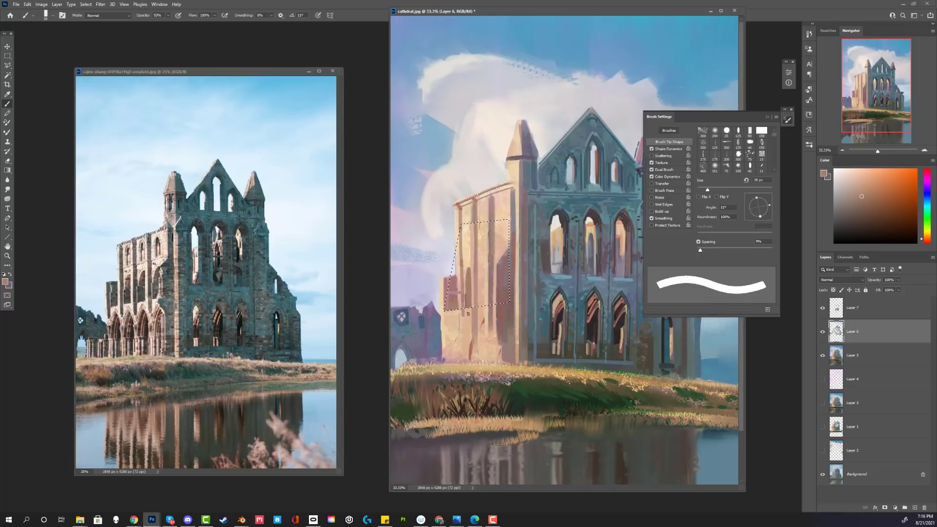
alt+click(472, 283)
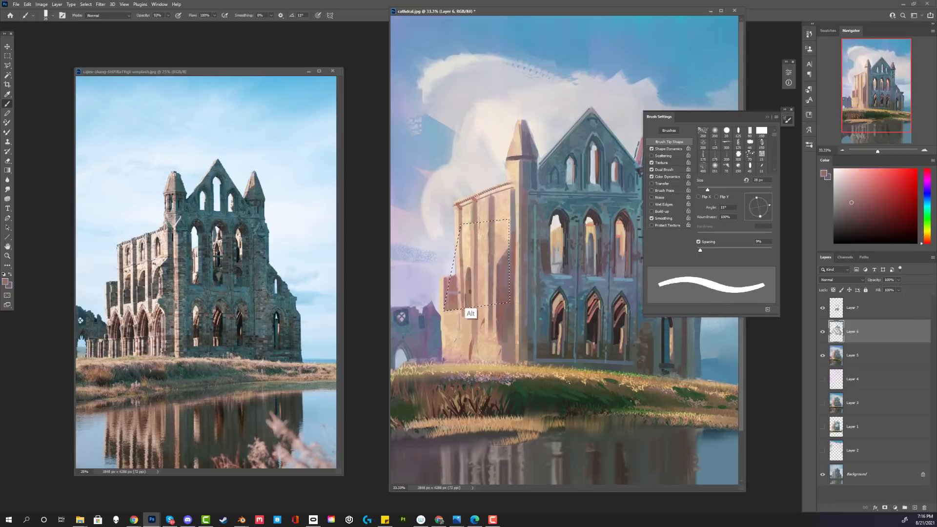
Paint a second tall reddish-brown window beside the first one, sampling light and dark wall colours
alt+click(479, 272)
alt+click(481, 261)
drag(479, 226, 478, 300)
alt+click(471, 288)
drag(483, 265, 479, 292)
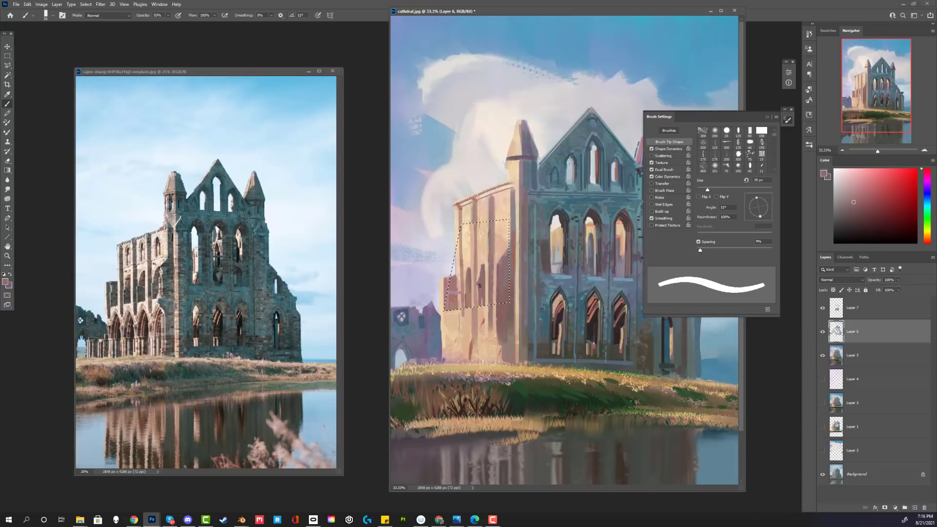
Refine the edges of the painted side-wall windows with cream strokes, using brush sizes of 10 and 14 px
alt+click(481, 269)
right_click(480, 267)
key([)
alt+click(474, 273)
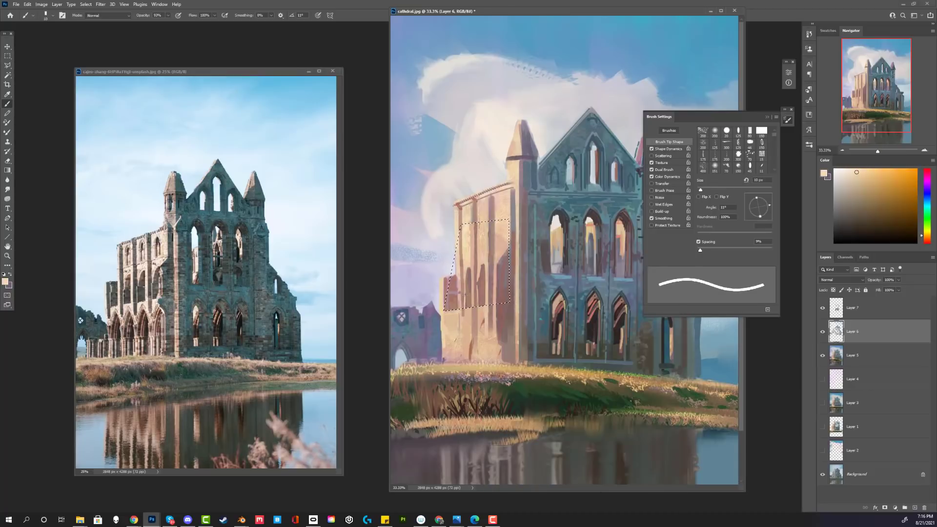
key([)
right_click(488, 269)
drag(542, 278, 547, 293)
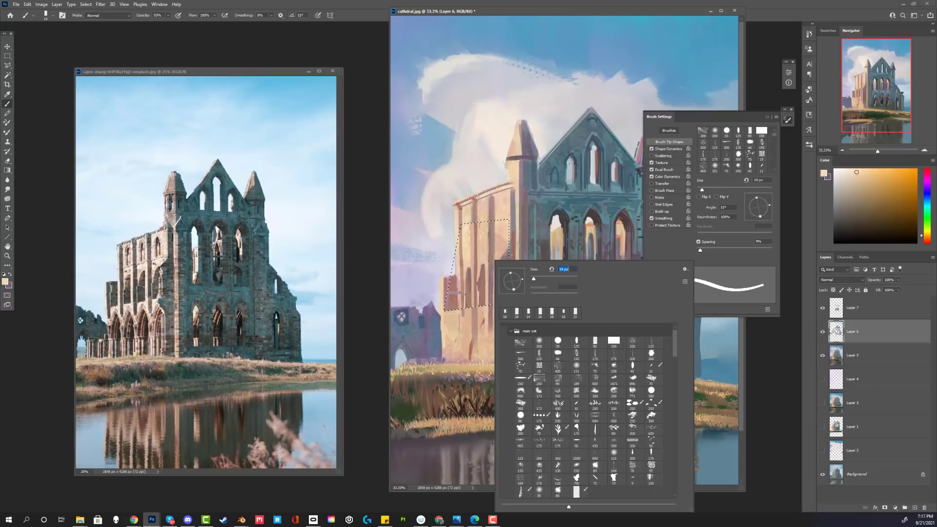
Block in a muted brown window nearer the tower on the selected side wall with a larger brush
alt+click(487, 299)
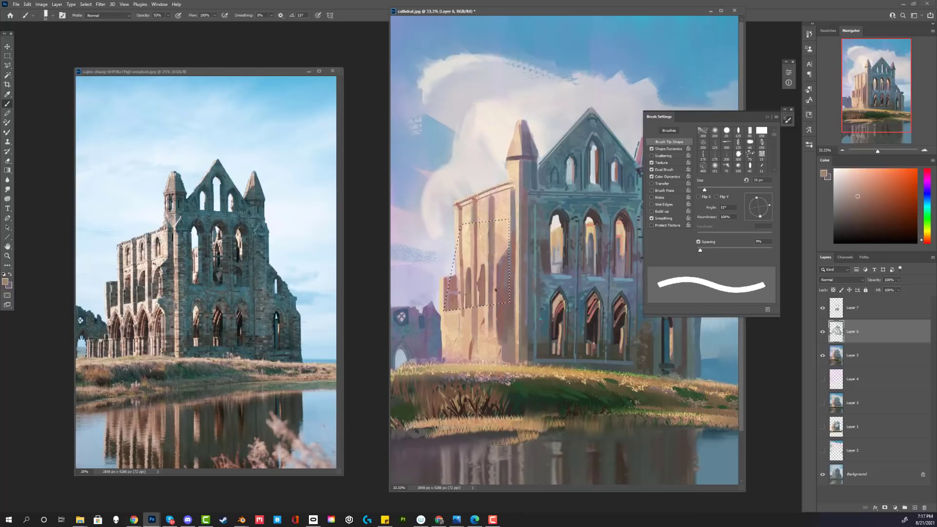
right_click(492, 285)
click(491, 286)
alt+click(489, 297)
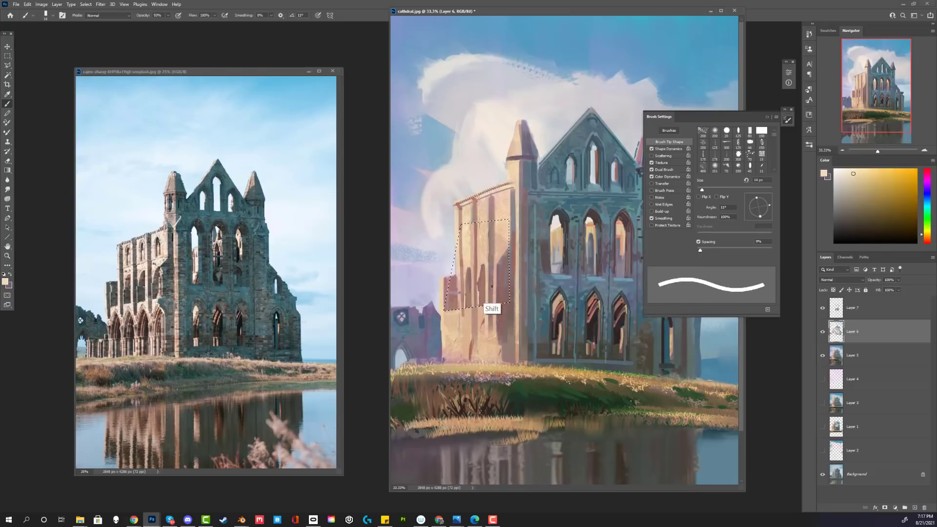
Shape the window nearest the tower with 14 px cream strokes and sampled shadow colours
alt+click(494, 293)
alt+click(489, 307)
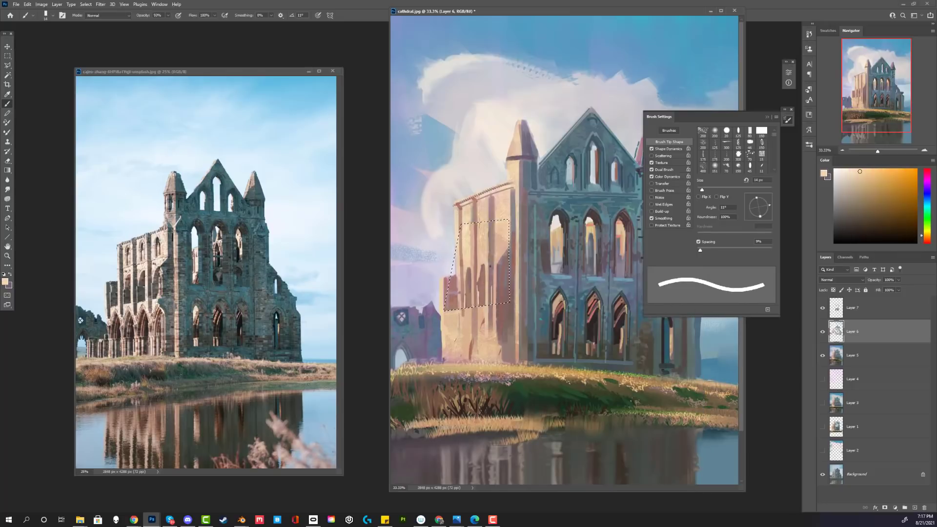
drag(503, 262, 495, 285)
right_click(494, 287)
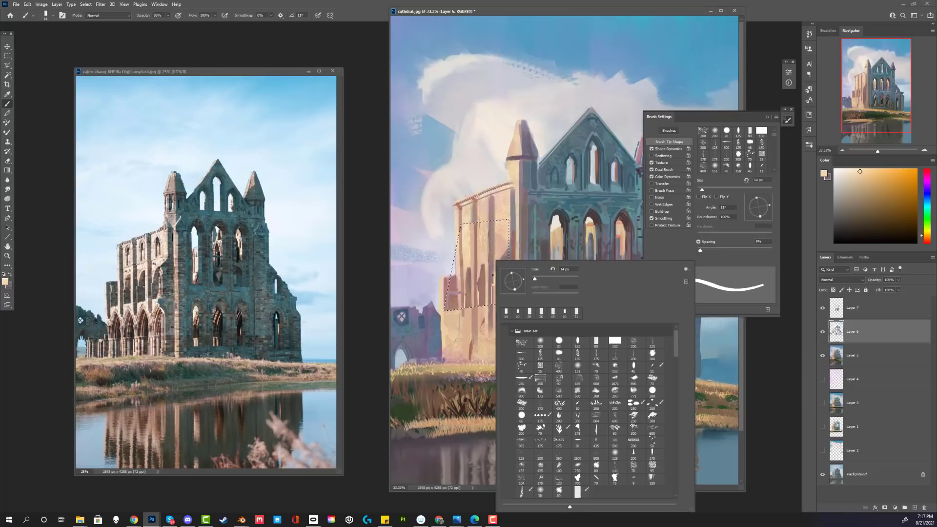
click(543, 282)
alt+click(501, 284)
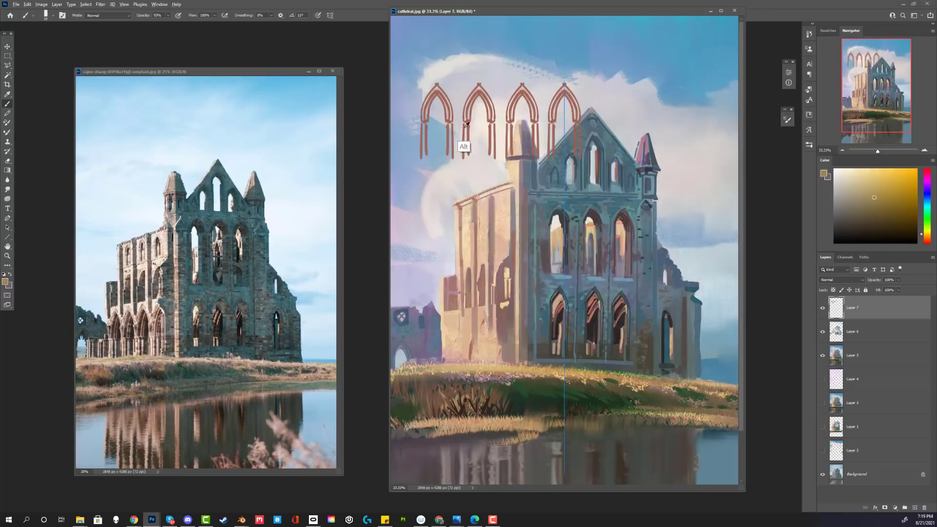
Connect the row of reddish arches with short horizontal bars and paint vertical strokes in the gaps between the arches
alt+click(454, 126)
shift+click(452, 126)
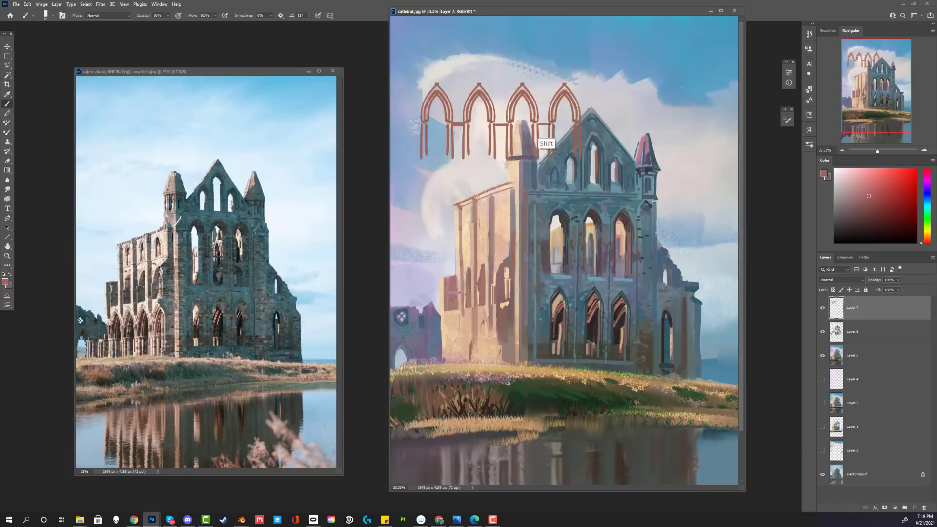
right_click(539, 138)
click(542, 134)
drag(461, 122, 460, 86)
key(ctrl+z)
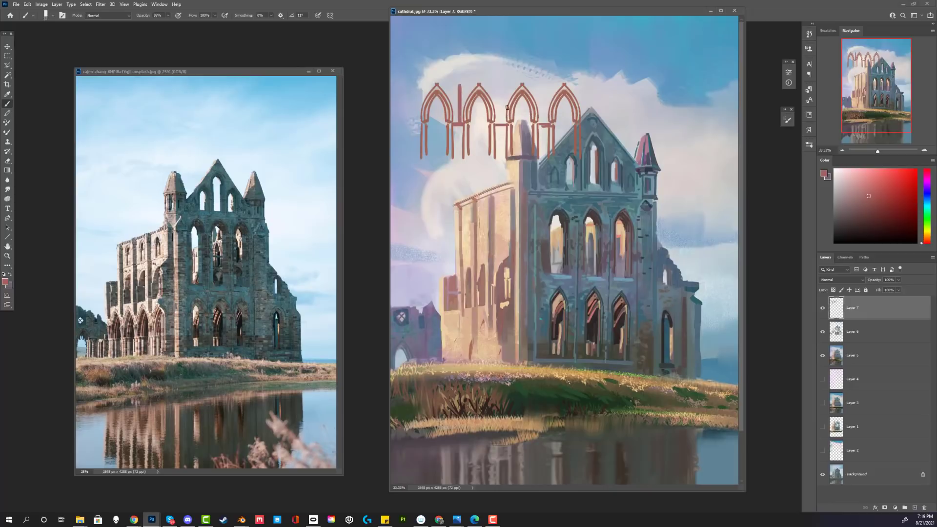
drag(503, 124, 504, 77)
drag(546, 124, 545, 82)
Move the arch row onto the base of the sunlit side wall and skew it to match the wall's perspective
key(v)
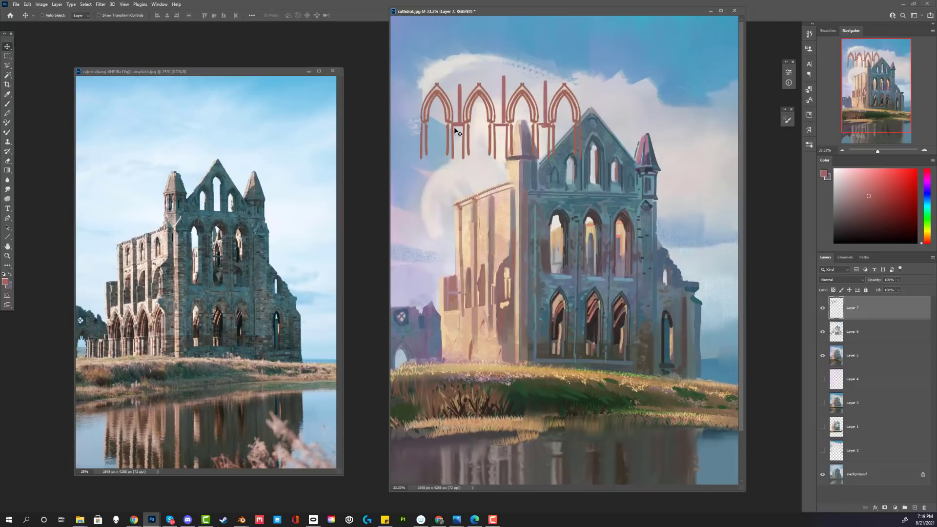
drag(452, 128, 482, 335)
click(29, 5)
mouse_move(49, 163)
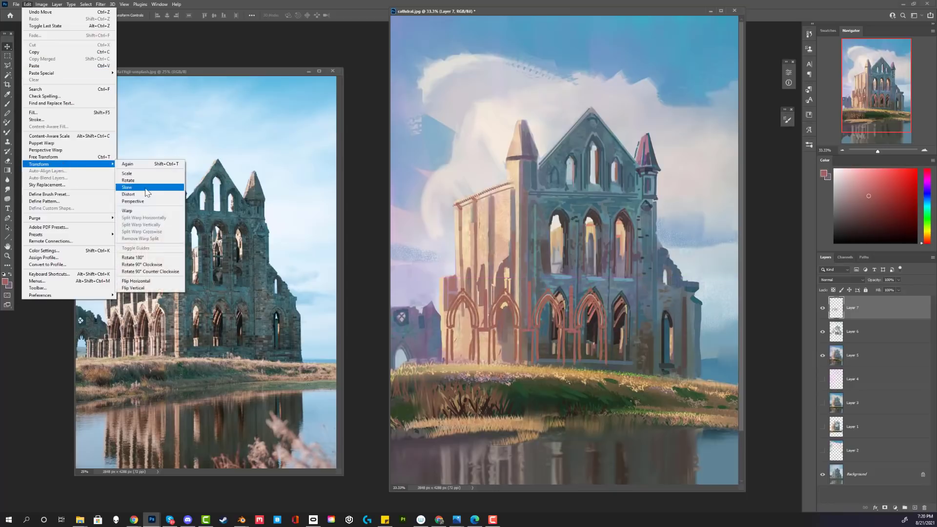
click(146, 190)
drag(703, 281, 567, 281)
drag(703, 365, 547, 365)
mouse_move(567, 281)
mouse_down()
mouse_move(544, 281)
mouse_move(544, 271)
mouse_up()
drag(445, 281, 446, 310)
drag(545, 271, 549, 299)
key(Return)
Paint a dark opening in the outermost ground-level arch with a tone sampled from the front facade windows and an adjusted brush size
click(7, 104)
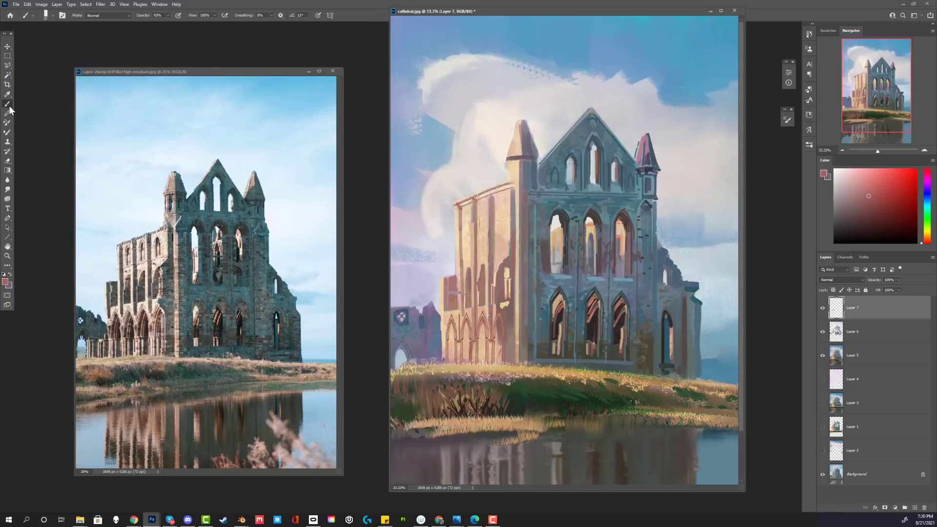
alt+click(553, 343)
alt+click(557, 339)
right_click(461, 322)
drag(509, 280, 506, 280)
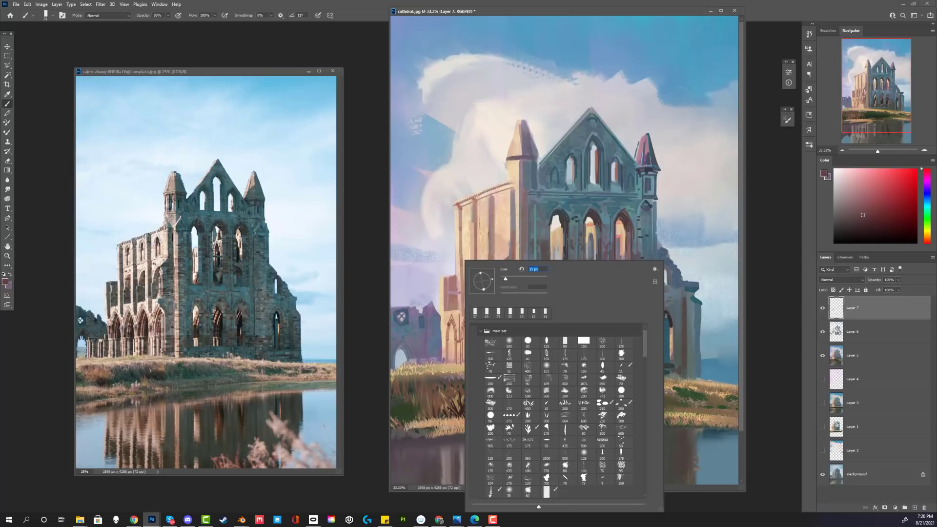
click(454, 346)
drag(454, 339, 453, 325)
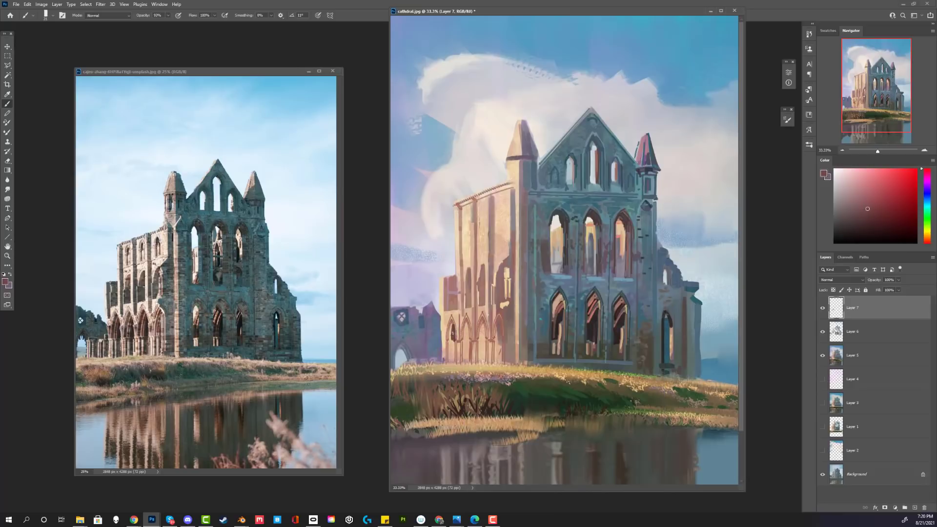
Refine the base of the outermost side-wall arch with a smaller brush and a warm orange-brown sampled from the wall
right_click(454, 363)
drag(506, 280, 504, 281)
click(451, 352)
drag(450, 351, 449, 365)
key(ctrl+z)
click(877, 196)
alt+click(442, 357)
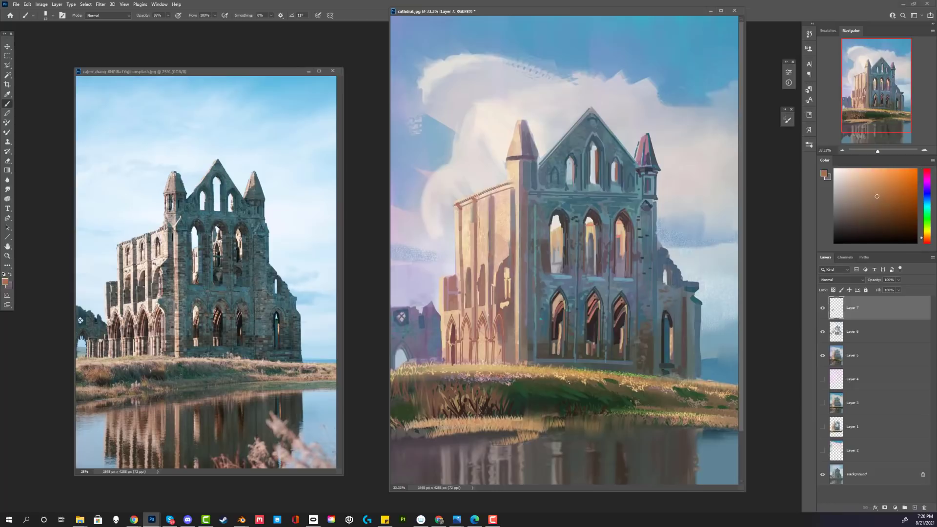
Deepen the outermost arch's recess with sampled reddish tones and a dark orange-brown stroke
alt+click(443, 335)
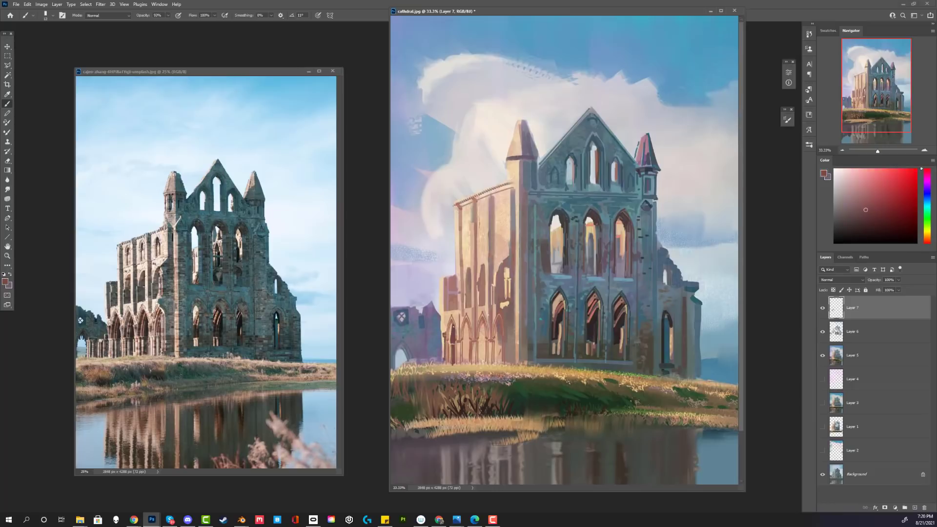
alt+click(453, 345)
alt+click(448, 365)
click(925, 240)
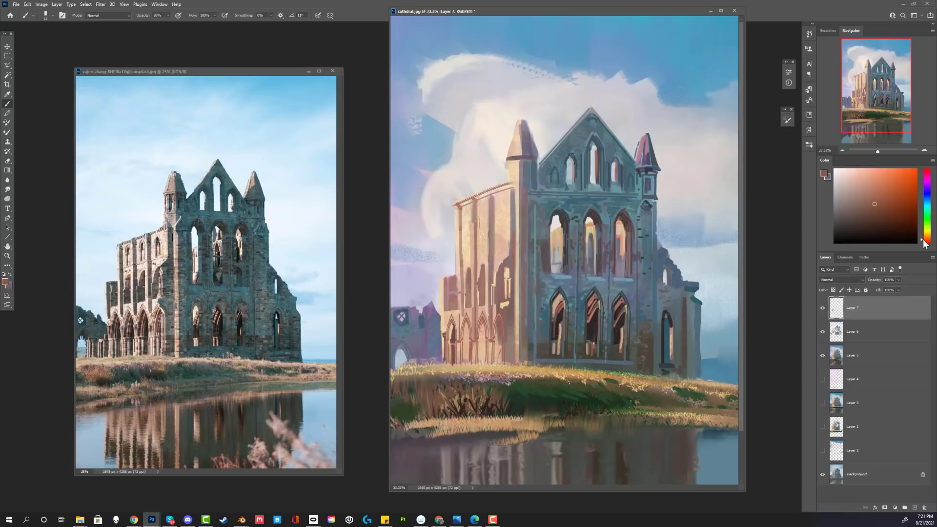
drag(452, 324, 449, 342)
Copy the finished outermost arch to a new layer and move it along the side wall's arcade
key(m)
key(ctrl+j)
key(v)
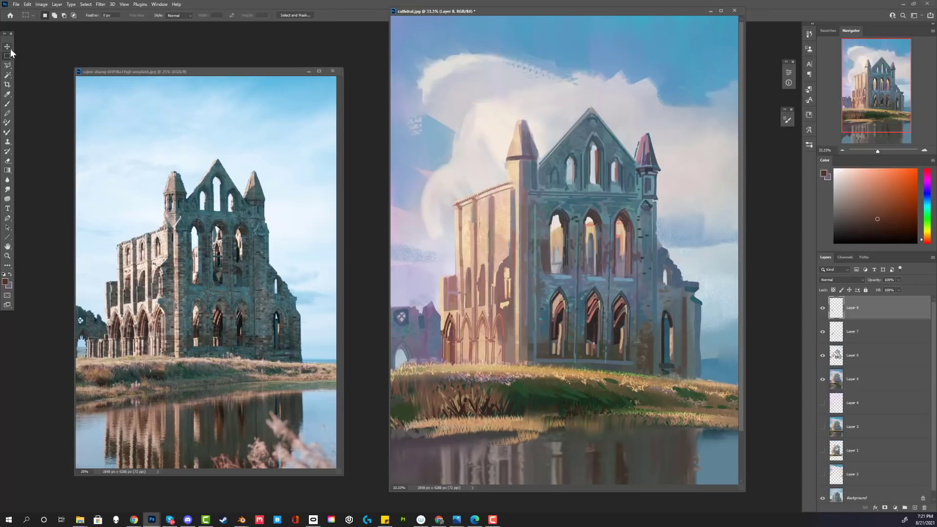
mouse_move(469, 342)
mouse_down()
mouse_move(510, 324)
mouse_move(485, 338)
mouse_up()
Duplicate the copied arch layer, fit the duplicate over the third bay, and merge Layer 8 into Layer 7
click(57, 5)
click(73, 34)
click(492, 153)
key(ctrl+t)
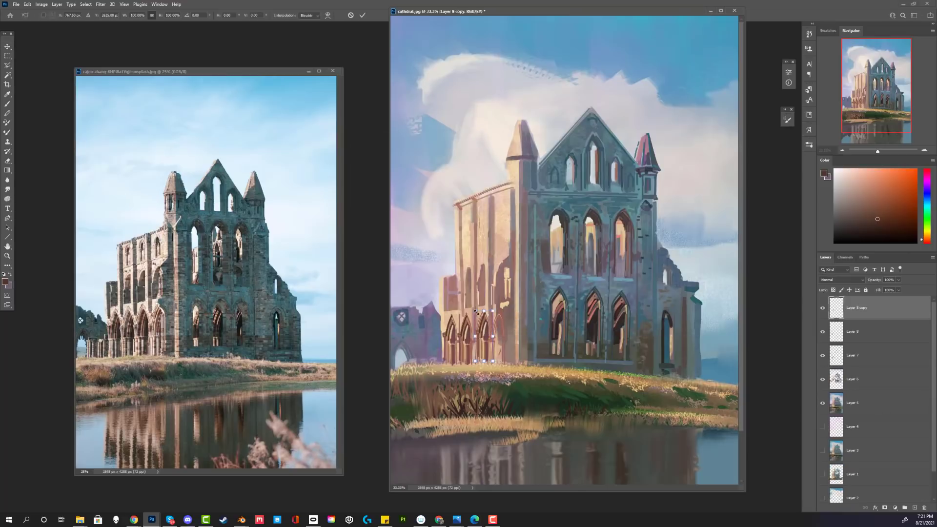
key(Return)
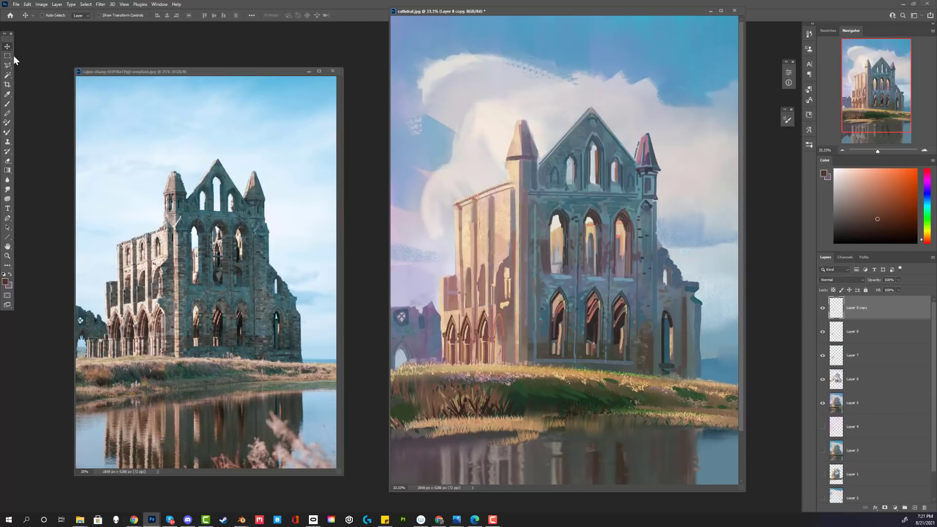
click(862, 335)
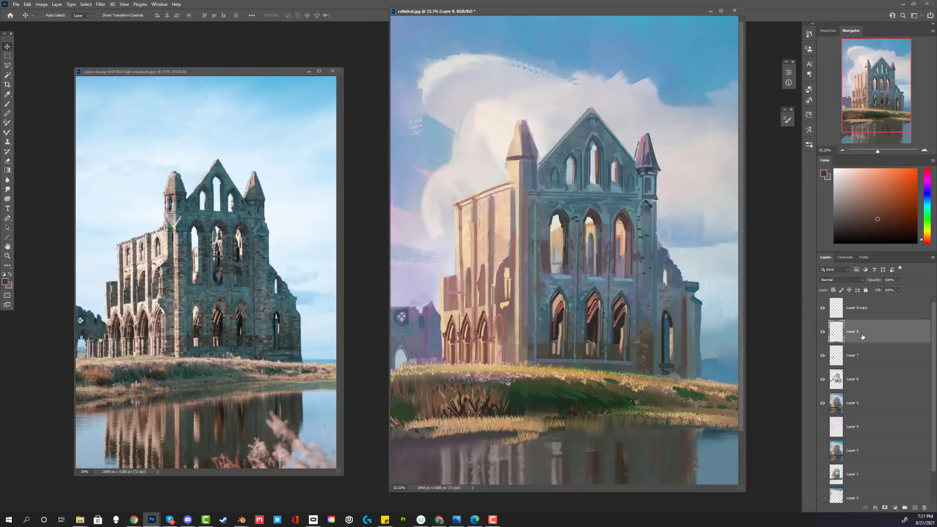
key(ctrl+e)
Paint low broken columns beyond the far end of the side wall with sampled browns and a larger brush
key(b)
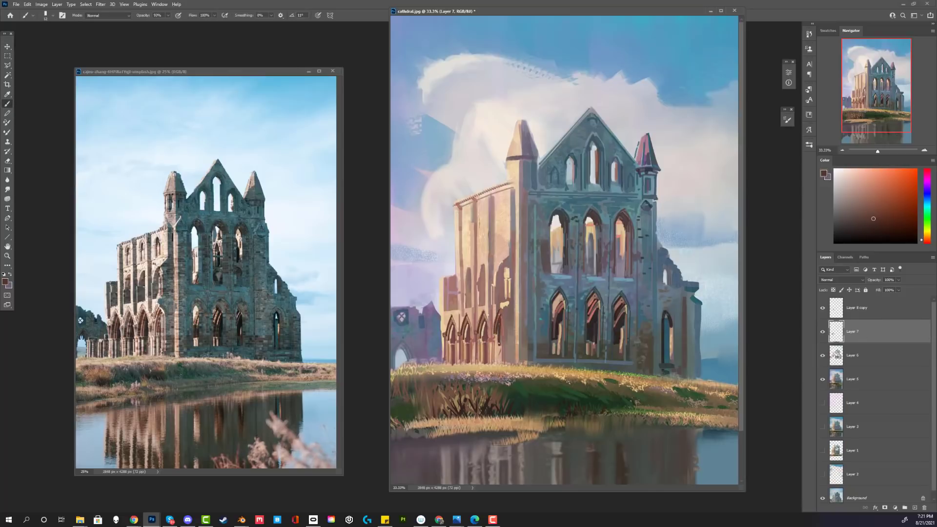
drag(441, 345, 441, 361)
right_click(442, 358)
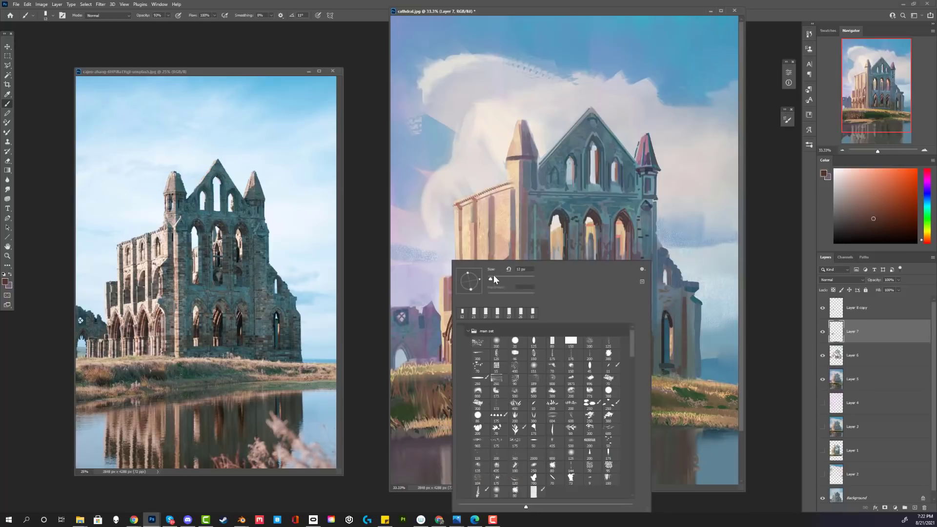
drag(490, 279, 496, 280)
alt+click(443, 356)
alt+click(455, 331)
drag(437, 347, 435, 365)
alt+click(445, 351)
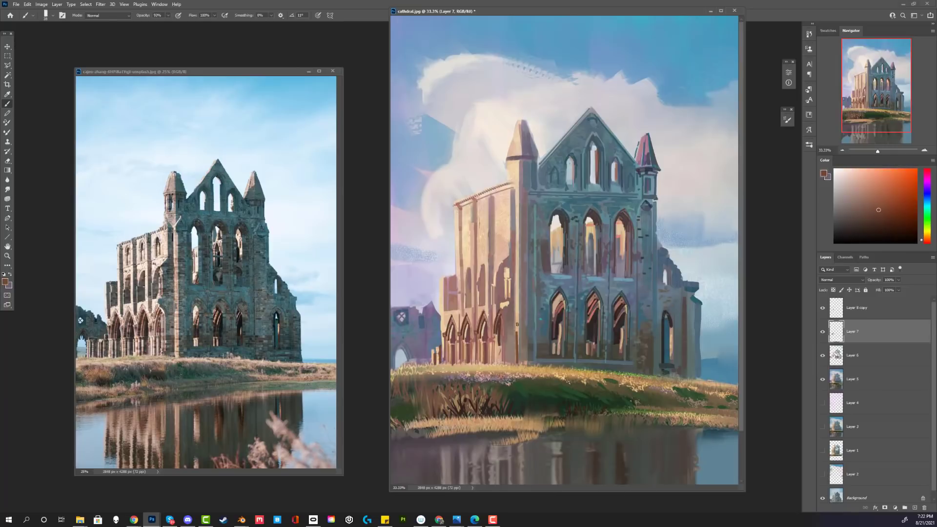
Paint the first small arched window in the side wall's upper level, adjusting the brush and sampling its reddish shadow colour
right_click(531, 332)
drag(587, 279, 583, 279)
click(8, 105)
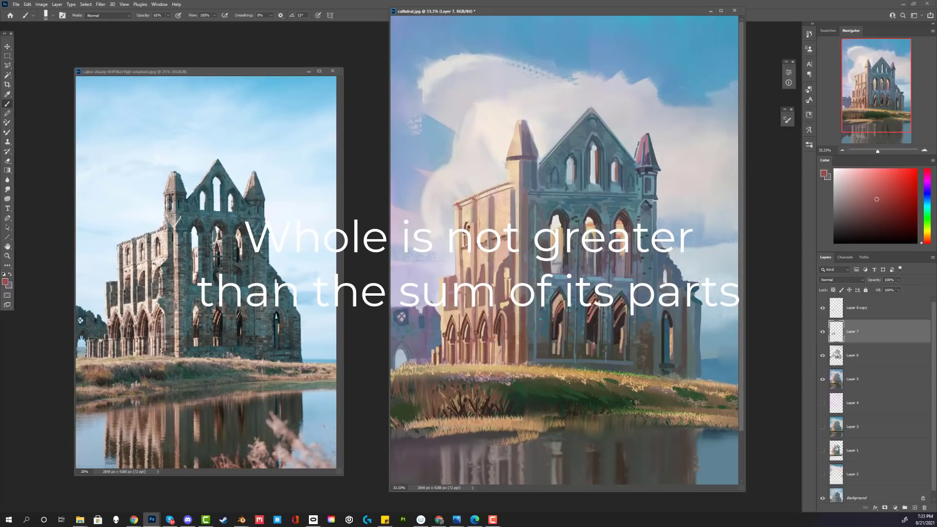
alt+click(469, 226)
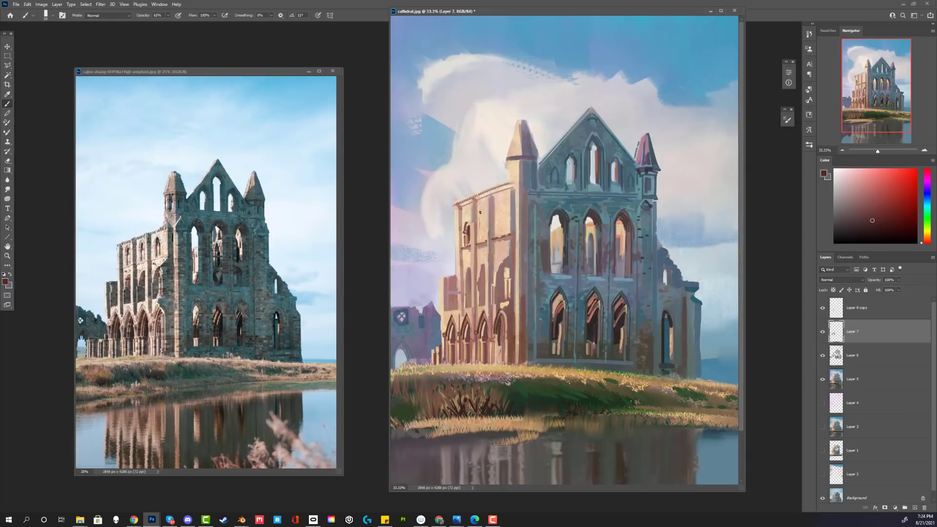
Paint the second small upper-level window on the side wall with a 9 px brush and sampled wall colours
alt+click(482, 217)
right_click(485, 211)
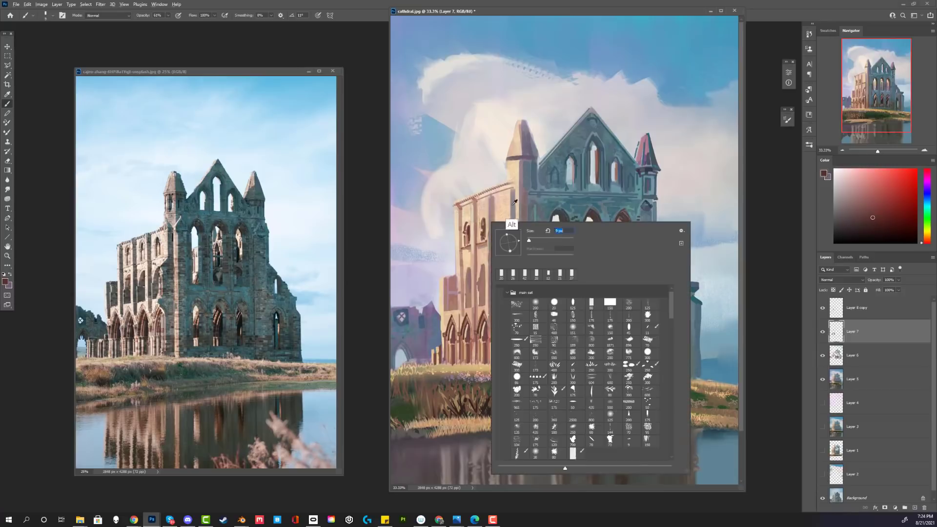
alt+click(481, 216)
alt+click(485, 245)
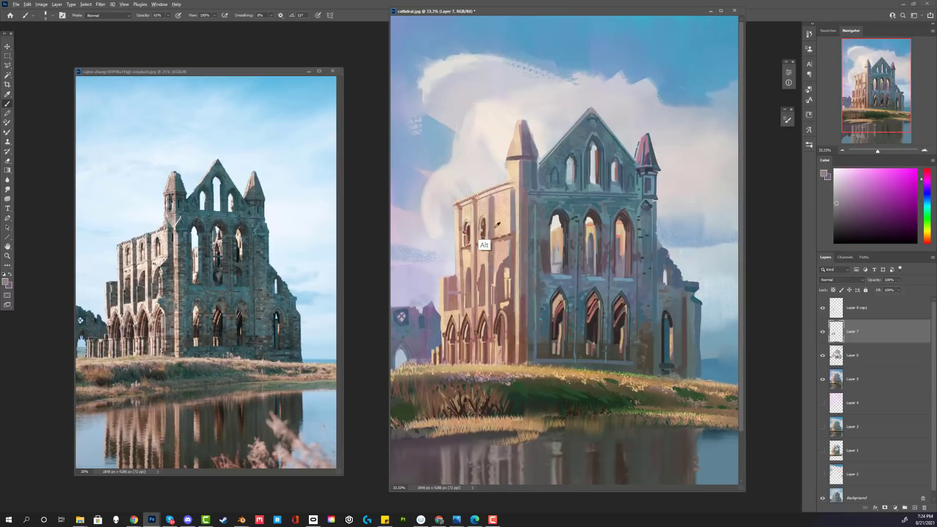
Paint the third small upper-level window nearest the tower with a resized brush and sampled brown shadow tones
right_click(503, 215)
click(555, 228)
drag(500, 217, 504, 216)
alt+click(484, 243)
alt+click(490, 245)
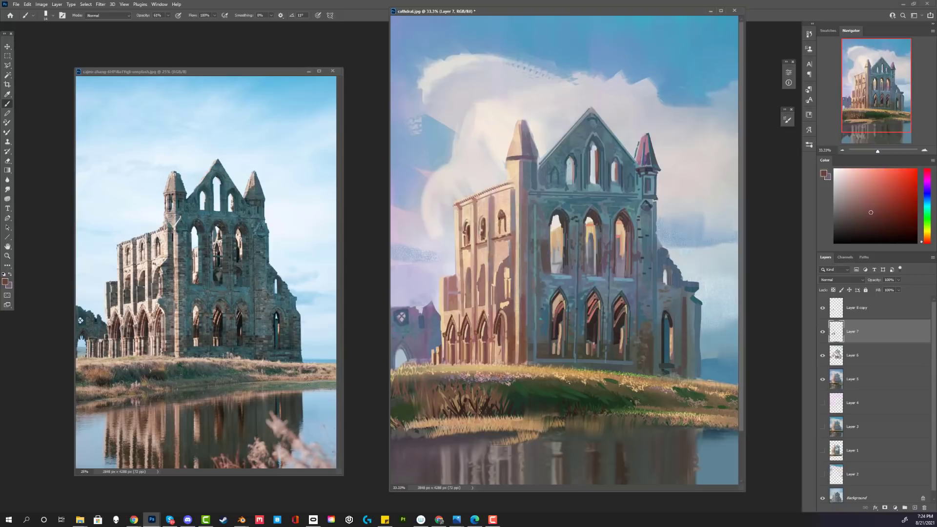
Refine the side wall's middle-level arches with sampled light pinkish and muted purple wall colours
alt+click(484, 254)
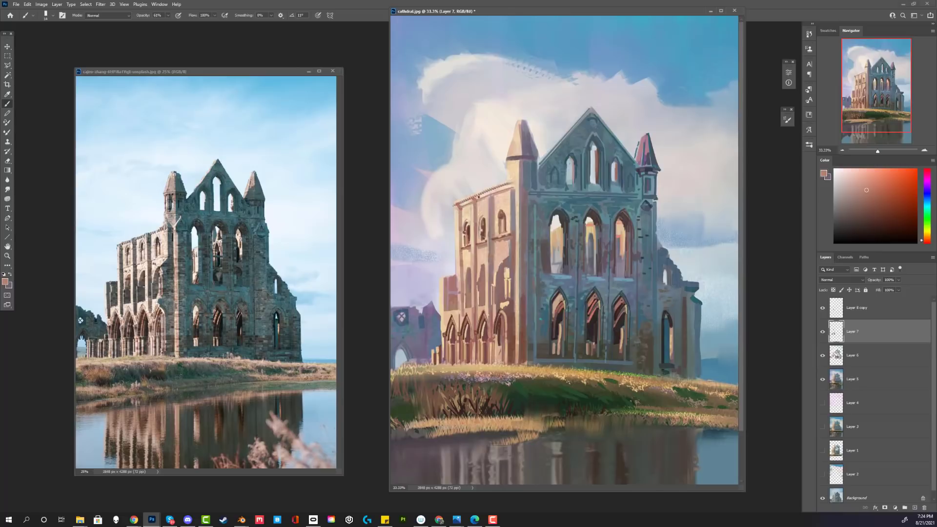
alt+click(511, 277)
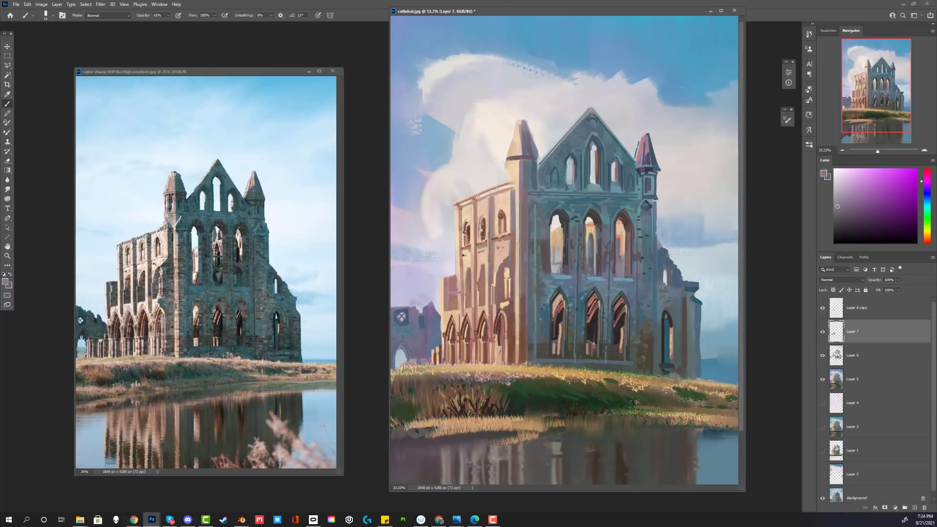
key(ctrl+minus)
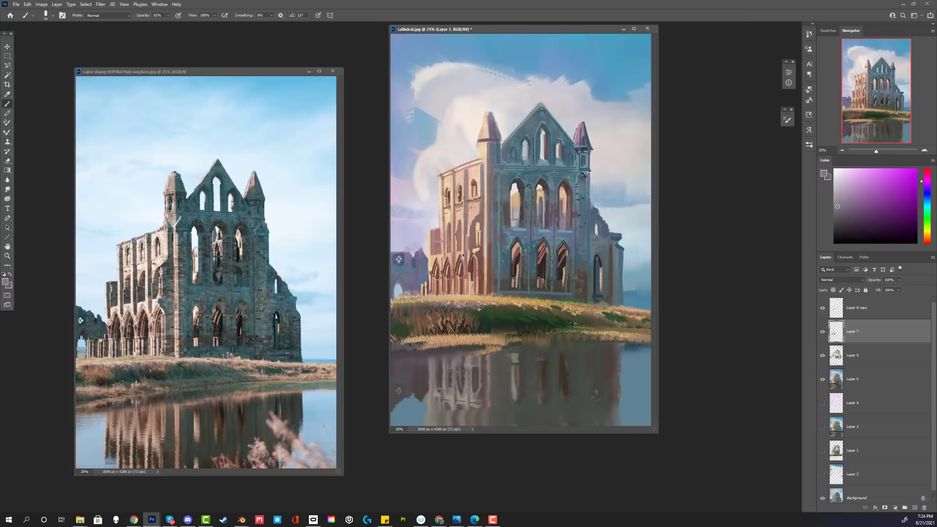
Merge the painted detail layers into one full image and copy the cathedral area to a new layer
click(859, 314)
key(ctrl+e)
key(ctrl+e)
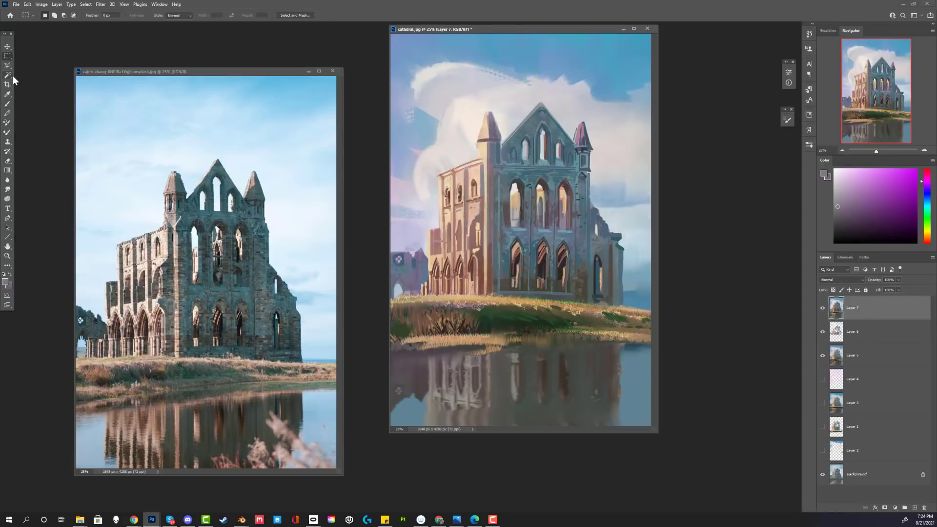
drag(418, 93, 676, 504)
key(ctrl+j)
key(ctrl+minus)
key(w)
Stretch the copied cathedral taller and warp its edges so the building narrows upward and widens at the base
key(ctrl+t)
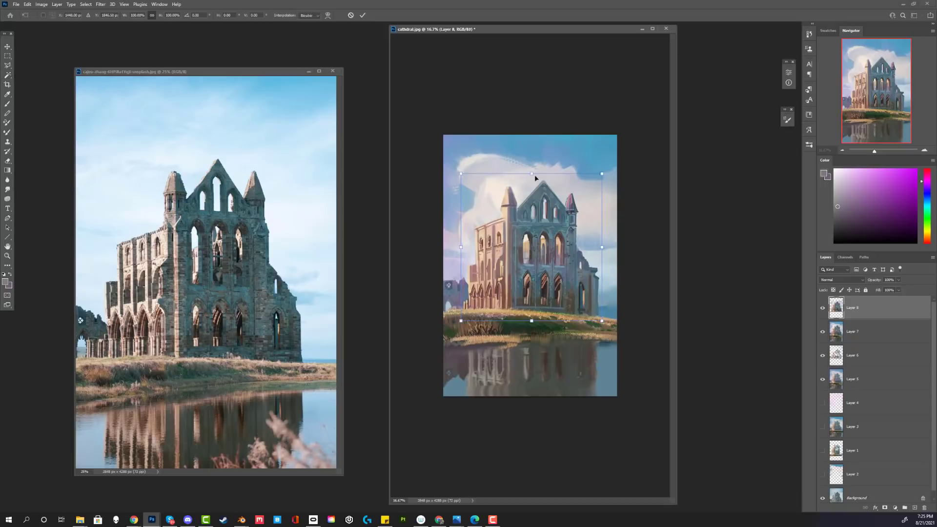
drag(532, 174, 530, 150)
click(28, 4)
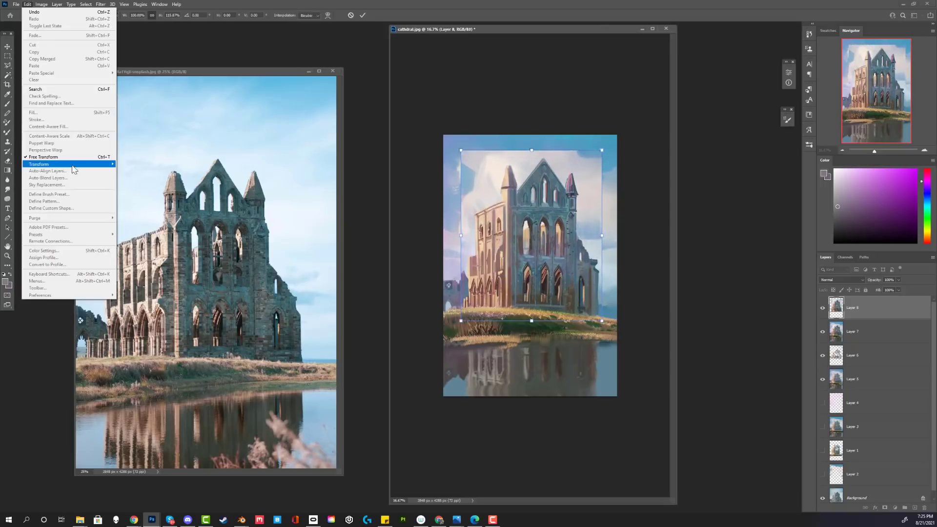
mouse_move(72, 165)
click(146, 213)
drag(602, 207, 592, 205)
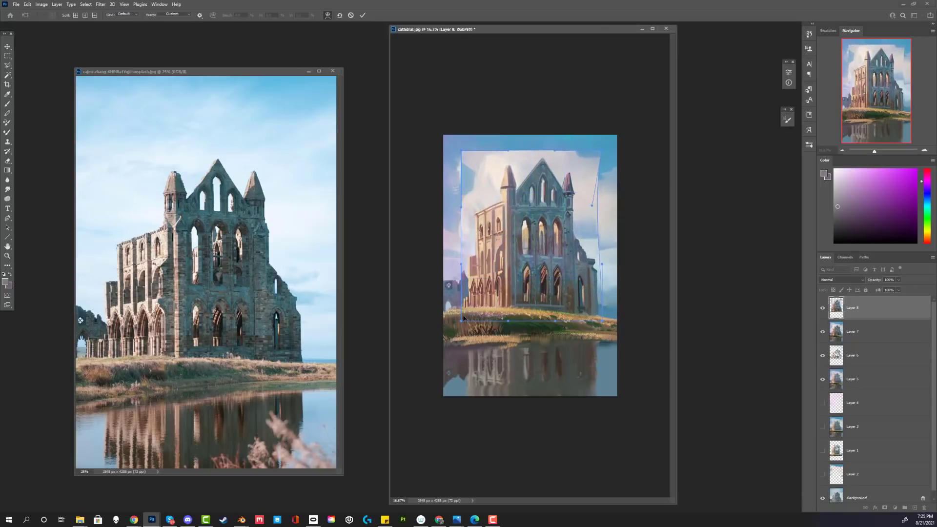
drag(465, 311, 459, 314)
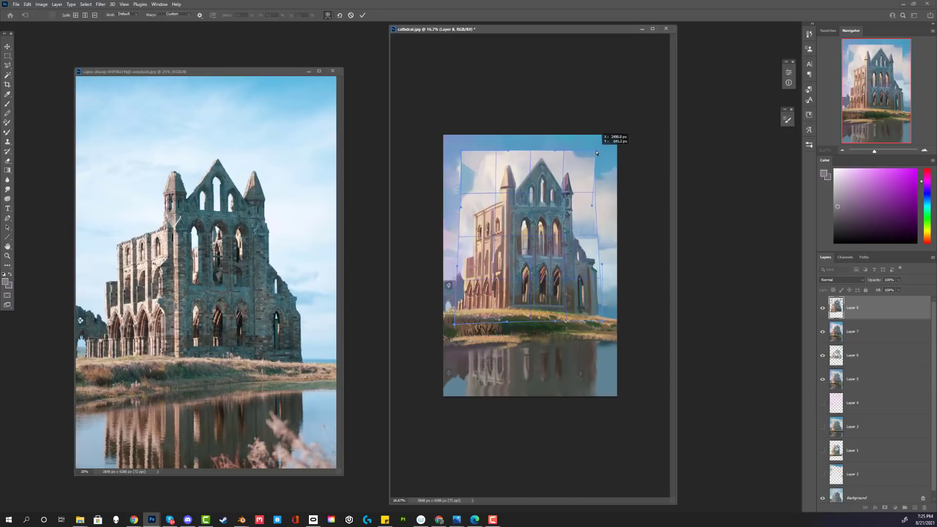
key(Return)
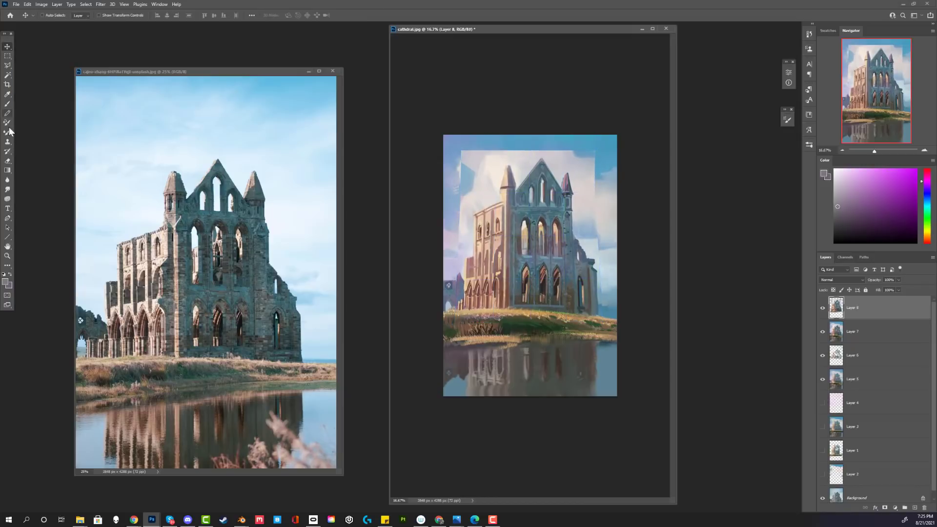
Reduce the warped cathedral copy's height to about 94%
key(ctrl+t)
drag(527, 150, 526, 159)
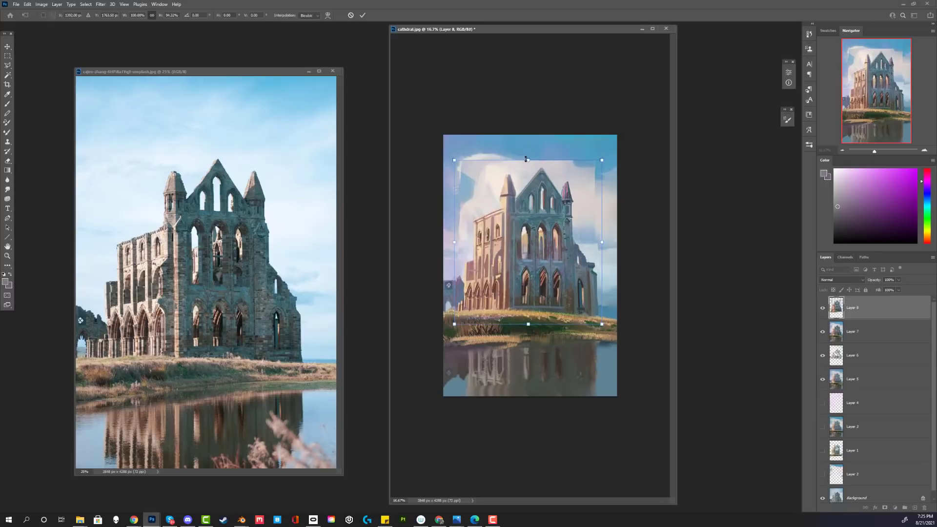
key(Return)
Select the cloud areas around the copied cathedral with the Magic Wand, delete them, and clear the selection
click(8, 75)
click(580, 186)
shift+click(484, 188)
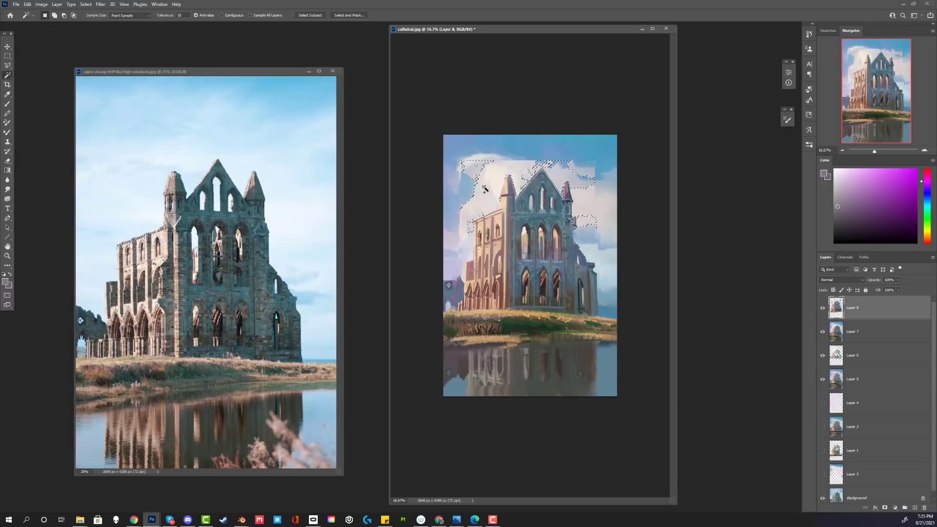
key(Delete)
key(ctrl+d)
Erase the leftover sky edges around the copied cathedral with a resized eraser
click(8, 161)
right_click(586, 194)
drag(593, 174, 586, 161)
right_click(595, 198)
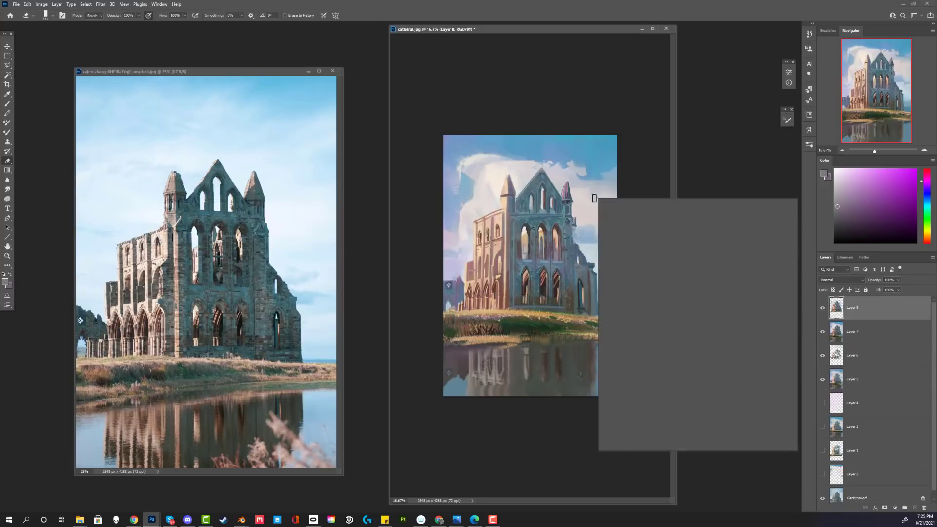
click(557, 183)
click(7, 76)
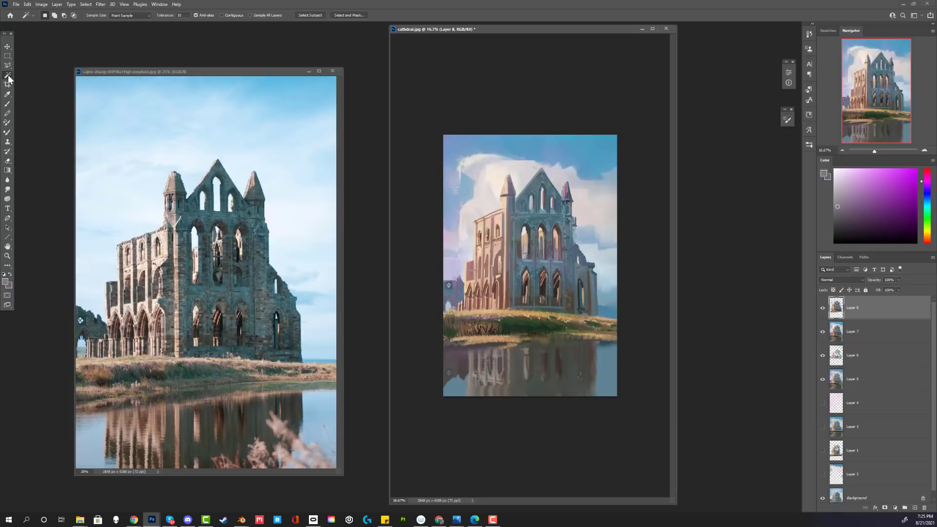
Magic Wand the remaining cloud patches beside the towers and gable on the cathedral copy, delete them, and deselect
click(469, 223)
shift+click(494, 188)
shift+click(523, 178)
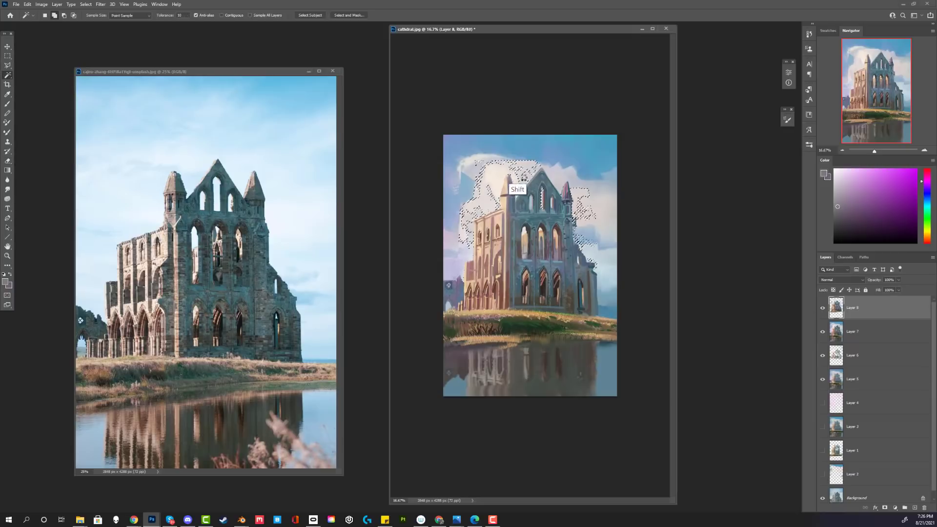
shift+click(499, 192)
shift+click(472, 236)
key(Delete)
key(ctrl+d)
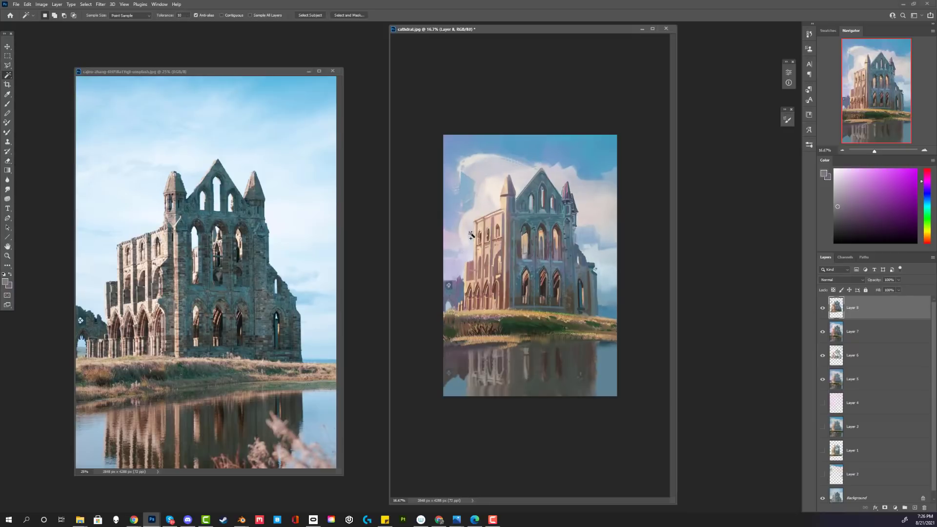
Compare the painting with and without the reshaped cathedral layer by toggling that layer's visibility
key(b)
key(e)
right_click(593, 229)
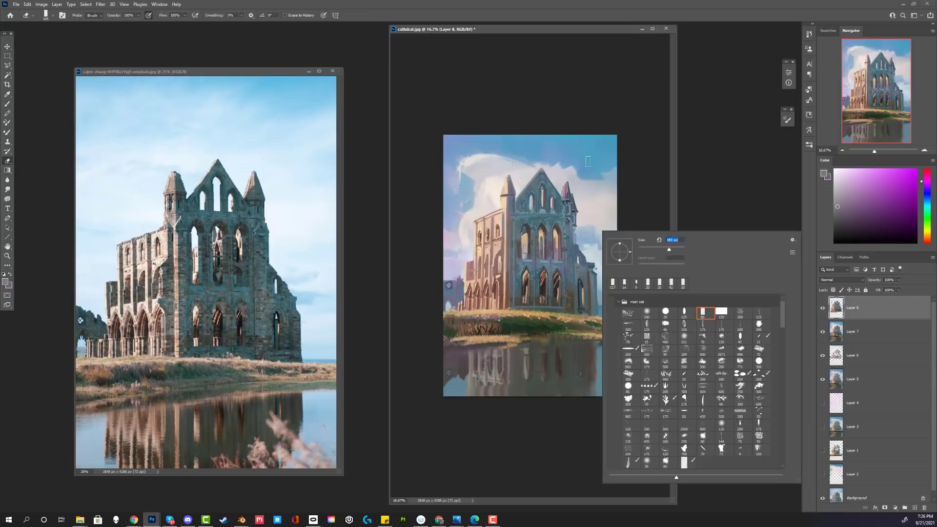
key(Escape)
click(822, 310)
click(822, 310)
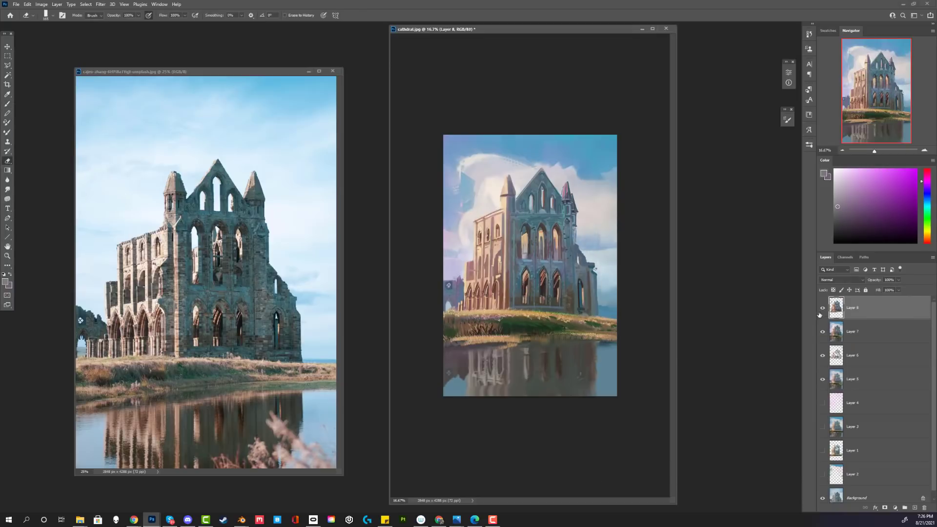
click(823, 309)
click(822, 308)
Add a new empty layer directly above Layer 7, beneath the cathedral copy
click(869, 333)
click(915, 508)
key(ctrl+plus)
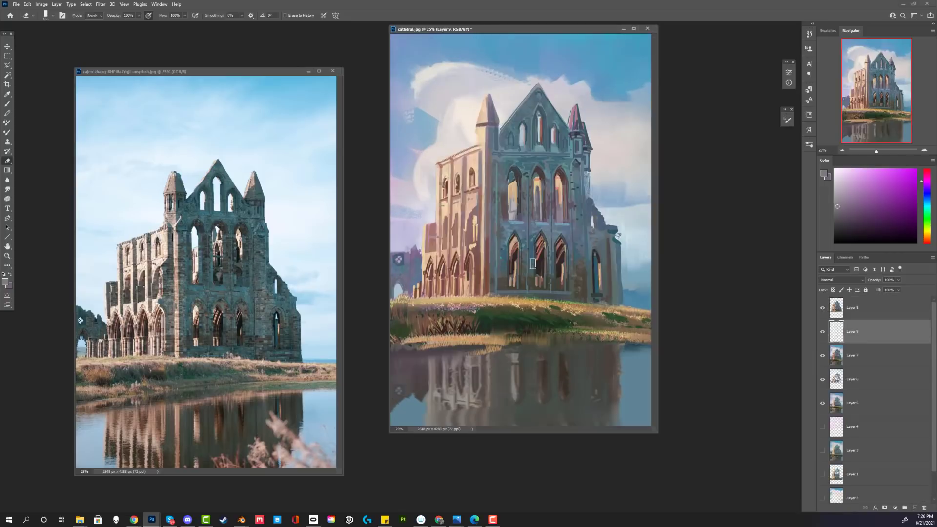
Brush teal sampled from the painting across the upper sky on the new layer, using a resized flat brush
right_click(558, 272)
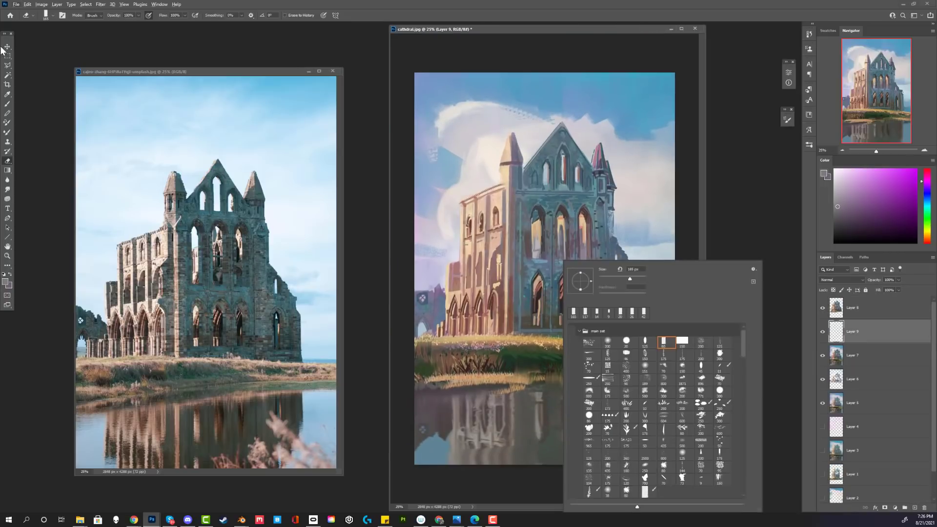
click(7, 107)
alt+click(639, 88)
right_click(635, 122)
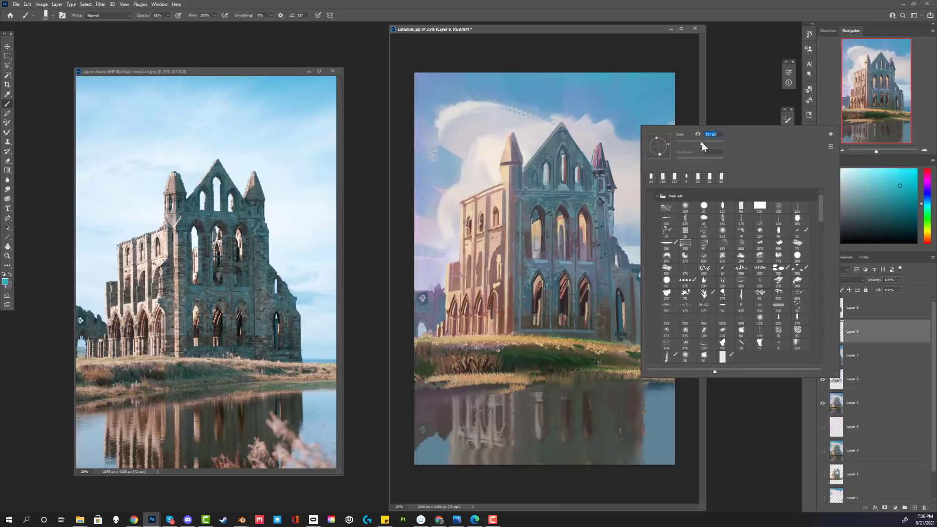
click(915, 508)
key(ctrl+z)
right_click(613, 141)
drag(466, 82, 527, 84)
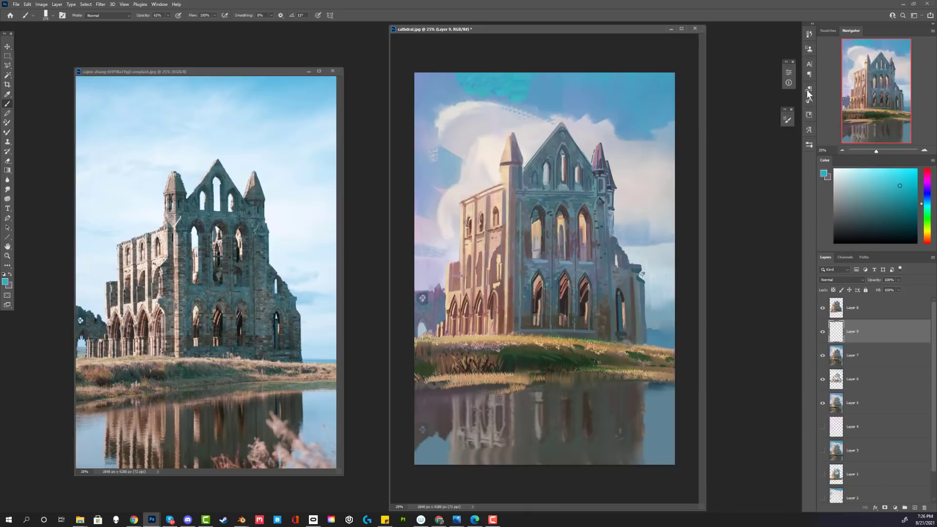
click(787, 120)
key(F5)
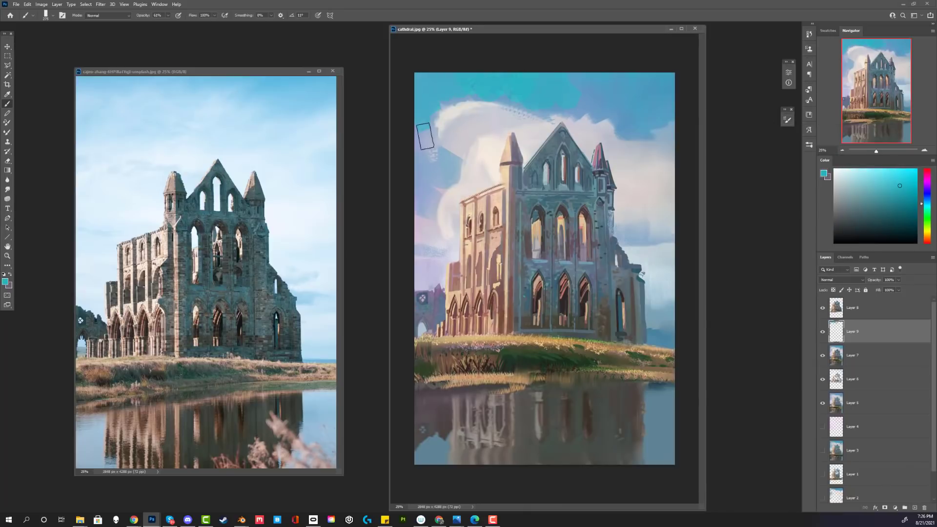
mouse_move(419, 81)
mouse_down()
mouse_move(475, 84)
mouse_move(466, 81)
mouse_up()
Paint the sky left of the large cloud with lighter cyan, working down toward the side wall
click(885, 178)
drag(433, 146, 433, 148)
click(877, 178)
mouse_move(420, 106)
mouse_down()
mouse_move(445, 155)
mouse_move(439, 193)
mouse_move(449, 183)
mouse_move(431, 158)
mouse_move(425, 82)
mouse_move(445, 93)
mouse_up()
alt+click(431, 92)
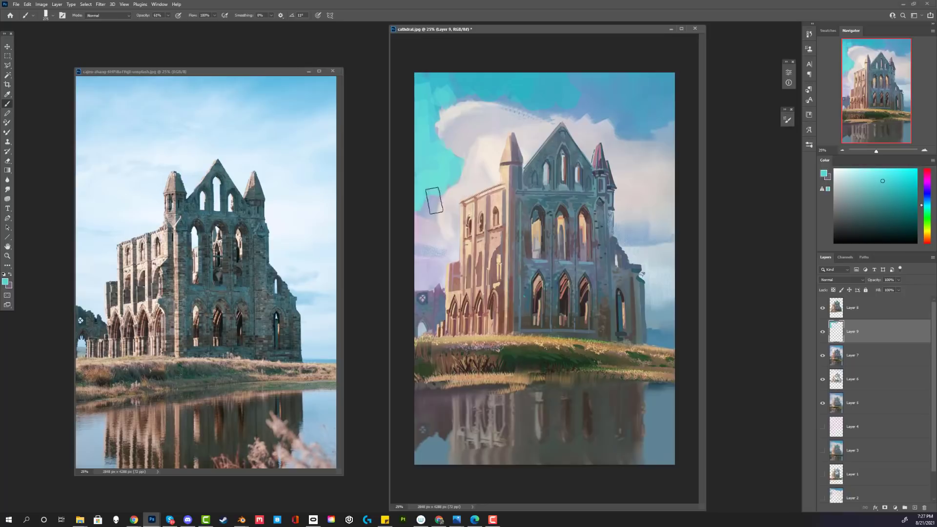
drag(434, 201, 431, 226)
Lower the brush opacity and paint a cyan band in the low sky beside the cathedral's side wall
click(168, 15)
click(167, 24)
mouse_move(430, 188)
mouse_down()
mouse_move(423, 237)
mouse_move(446, 186)
mouse_move(415, 248)
mouse_move(533, 258)
mouse_move(444, 244)
mouse_up()
key(ctrl+z)
key(ctrl+z)
right_click(471, 244)
click(534, 260)
click(460, 254)
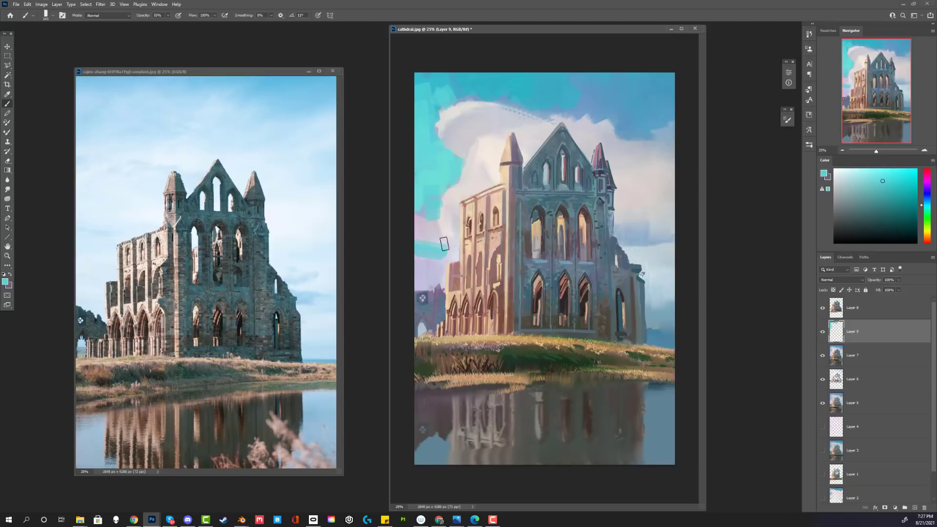
Resize the brush, raise its opacity, and cut cyan sky into the left edge of the large cloud
right_click(468, 141)
click(535, 160)
drag(452, 134, 431, 118)
key(ctrl+z)
click(168, 15)
drag(173, 23, 183, 24)
mouse_move(446, 109)
mouse_down()
mouse_move(454, 90)
mouse_move(447, 147)
mouse_up()
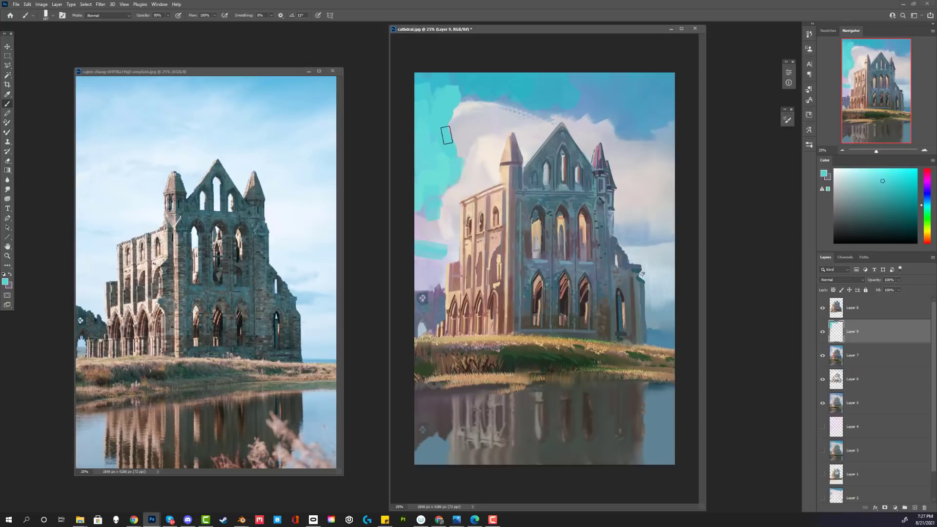
Sample near-white from the reference photo's sky and paint a bright rim along the top of the large cloud
alt+click(298, 220)
mouse_move(459, 106)
mouse_down()
mouse_move(435, 101)
mouse_move(446, 106)
mouse_move(435, 119)
mouse_move(477, 99)
mouse_move(467, 96)
mouse_move(541, 121)
mouse_up()
right_click(501, 103)
click(490, 95)
drag(491, 95, 451, 92)
right_click(447, 76)
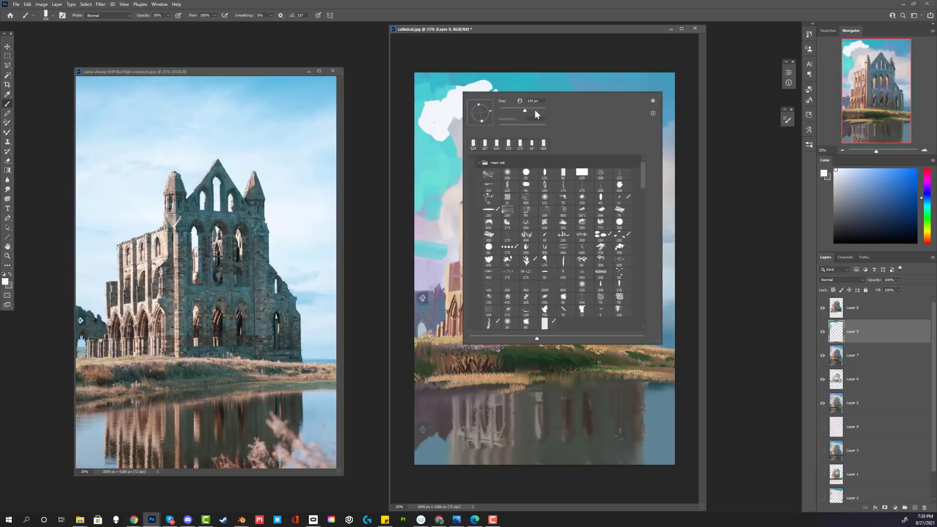
key(Return)
Refine the large cloud's rim down toward the gable and shade its lower left body with sampled cloud tones
alt+click(441, 85)
alt+click(505, 103)
drag(509, 102, 541, 122)
mouse_move(445, 132)
mouse_down()
mouse_move(455, 150)
mouse_move(473, 142)
mouse_up()
alt+click(463, 128)
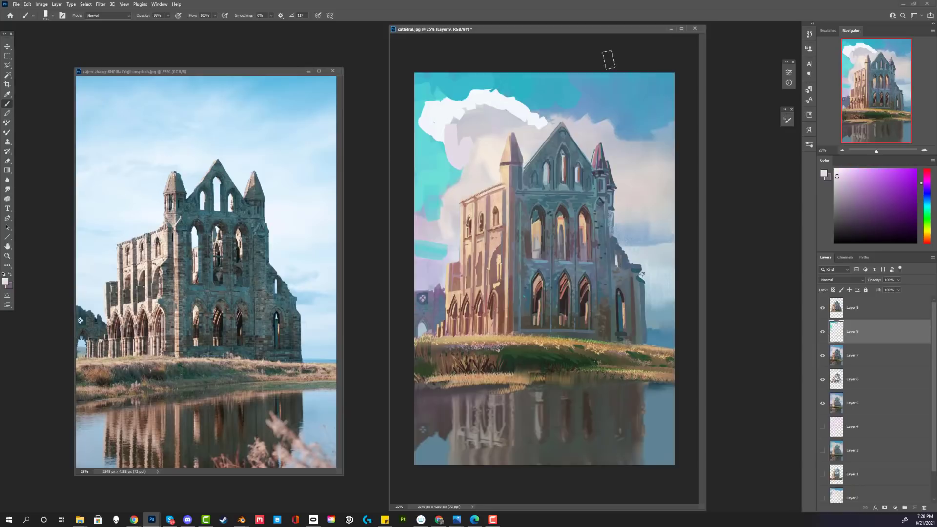
Paint pale blue into the sky's upper right corner and fill the sky around the right-hand clouds with teal
alt+click(561, 79)
drag(562, 80, 654, 78)
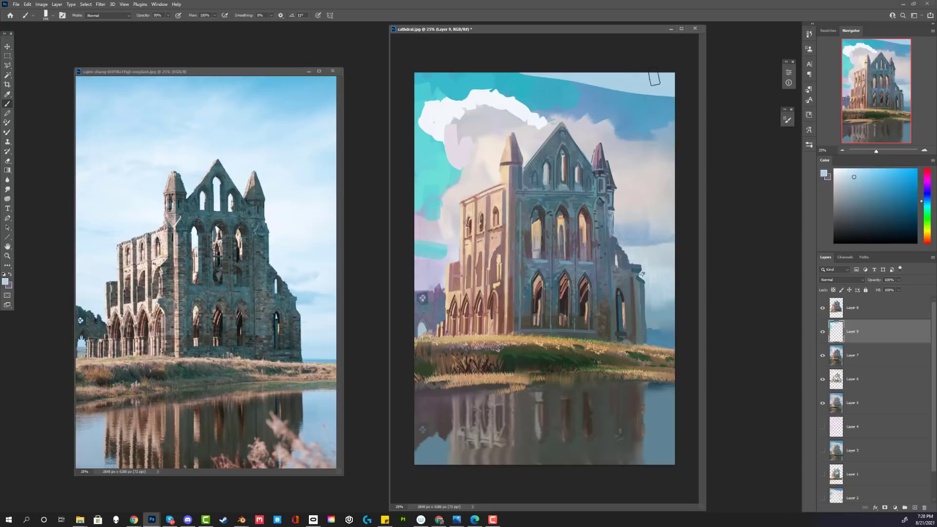
mouse_move(516, 65)
mouse_down()
mouse_move(594, 92)
mouse_move(630, 88)
mouse_move(640, 129)
mouse_move(671, 107)
mouse_up()
alt+click(517, 84)
mouse_move(572, 96)
mouse_down()
mouse_move(541, 100)
mouse_move(561, 116)
mouse_move(553, 113)
mouse_move(576, 110)
mouse_move(559, 111)
mouse_move(620, 131)
mouse_move(617, 123)
mouse_move(661, 163)
mouse_up()
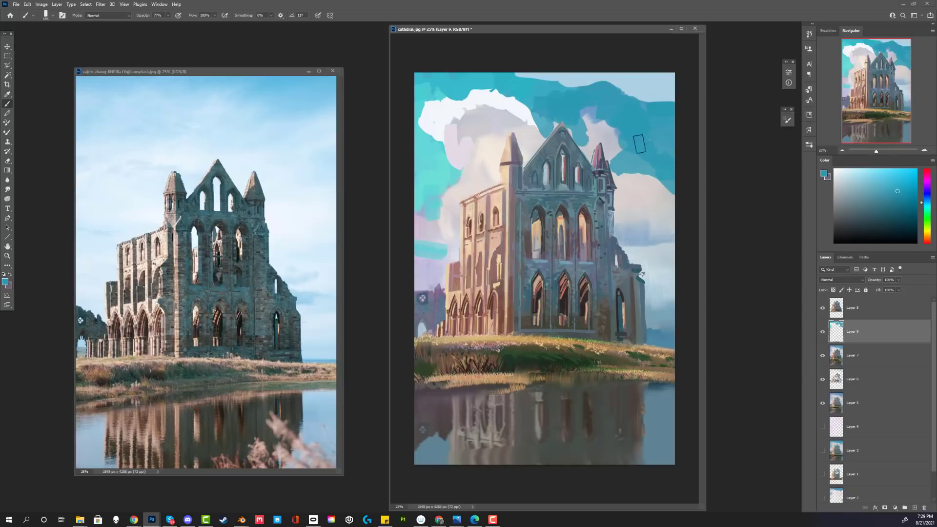
Load the Khangsmudge preset for the Smudge tool and resize its brush for blending the right-hand sky
key(r)
right_click(649, 164)
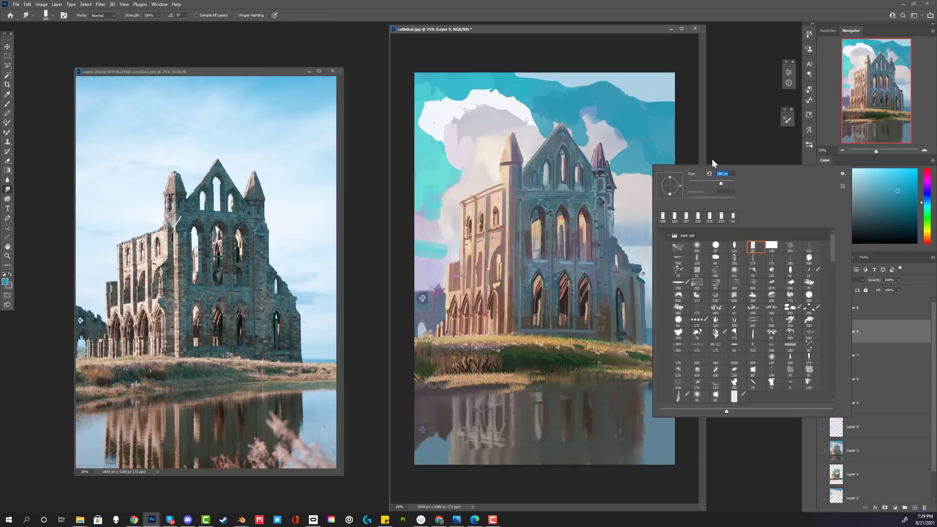
click(161, 3)
click(183, 261)
right_click(653, 137)
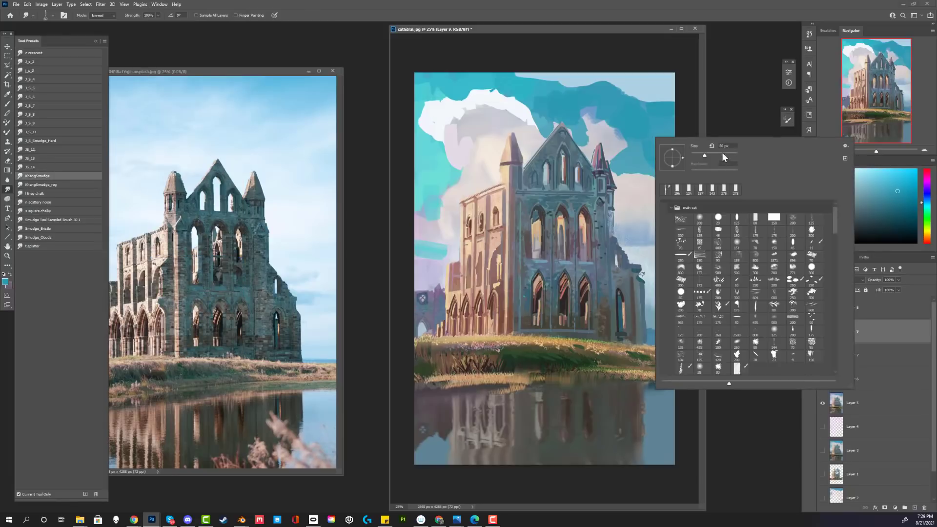
click(704, 157)
right_click(651, 157)
click(710, 176)
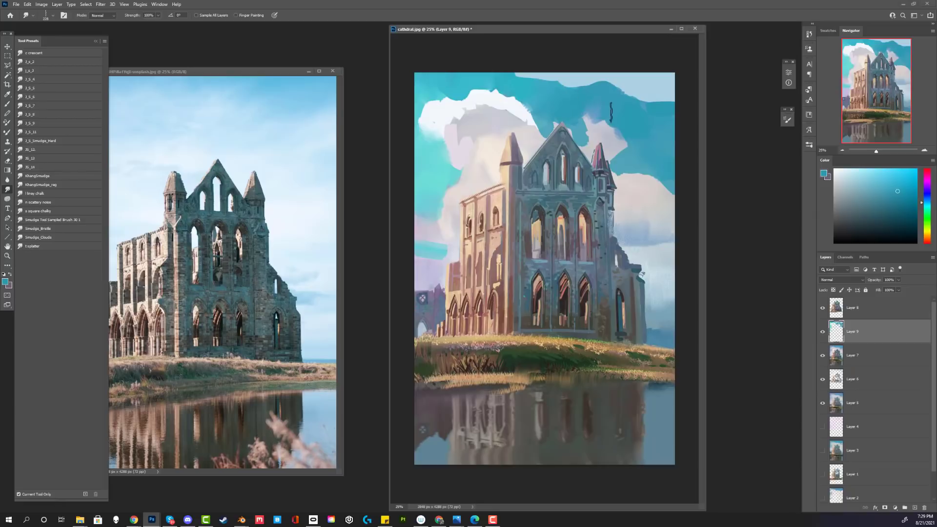
Temporarily hide the sky repaint layer, sample the original blue beneath it for the brush, and show the layer again
key(b)
right_click(622, 221)
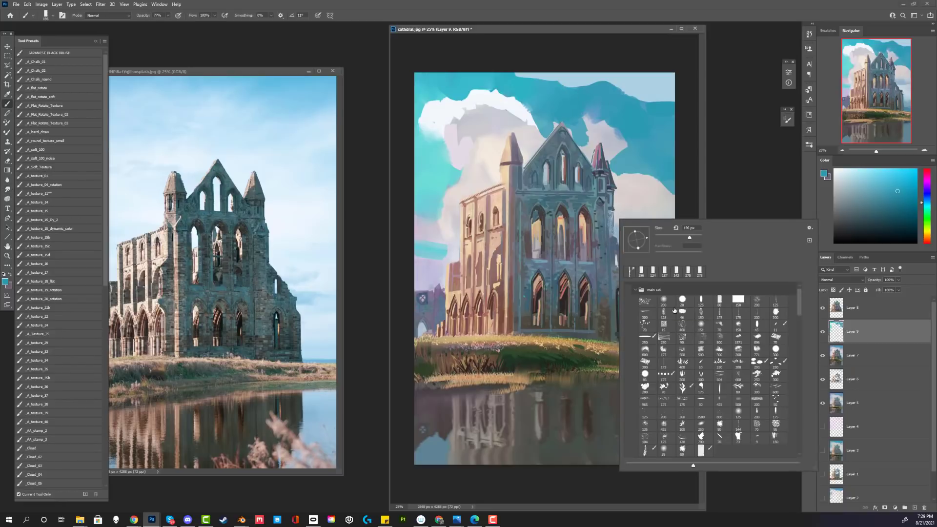
click(823, 332)
click(823, 333)
alt+click(651, 122)
click(823, 332)
Choose the 200 px textured brush and dab deeper blue over the teal sky around the clouds
right_click(619, 163)
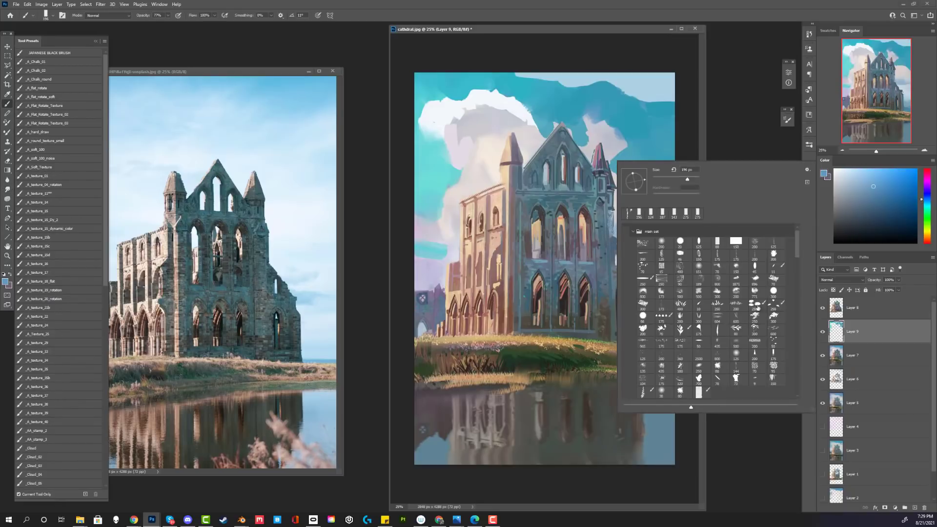
click(757, 341)
click(606, 99)
alt+click(525, 90)
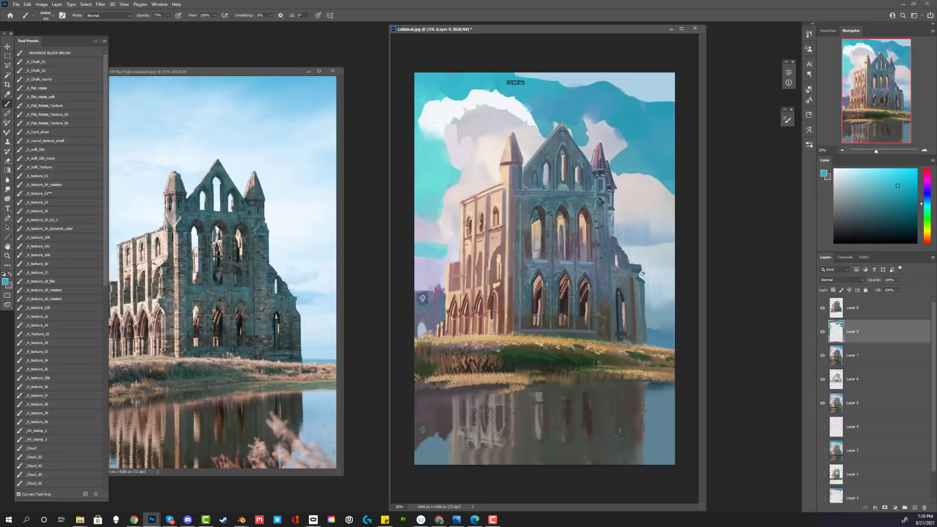
right_click(458, 117)
double_click(605, 298)
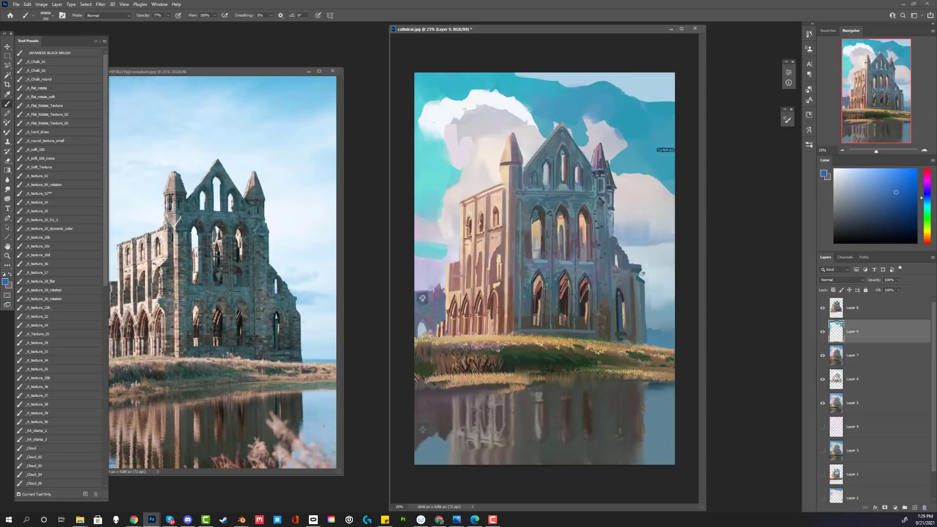
mouse_move(665, 150)
mouse_down()
mouse_move(669, 174)
mouse_move(673, 117)
mouse_move(635, 179)
mouse_move(625, 159)
mouse_up()
drag(541, 107, 549, 115)
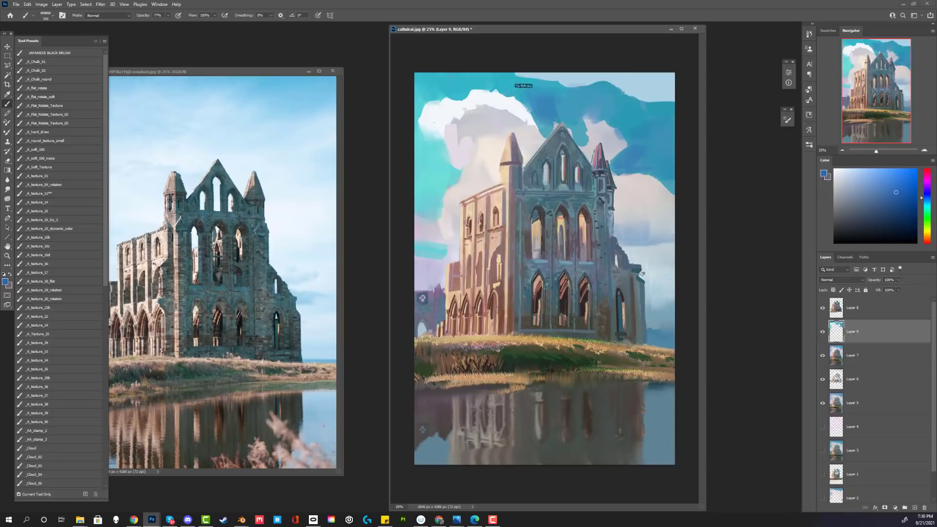
Return to the flat brush and touch up the lower right sky and cloud with sampled light blues
alt+click(663, 169)
right_click(551, 162)
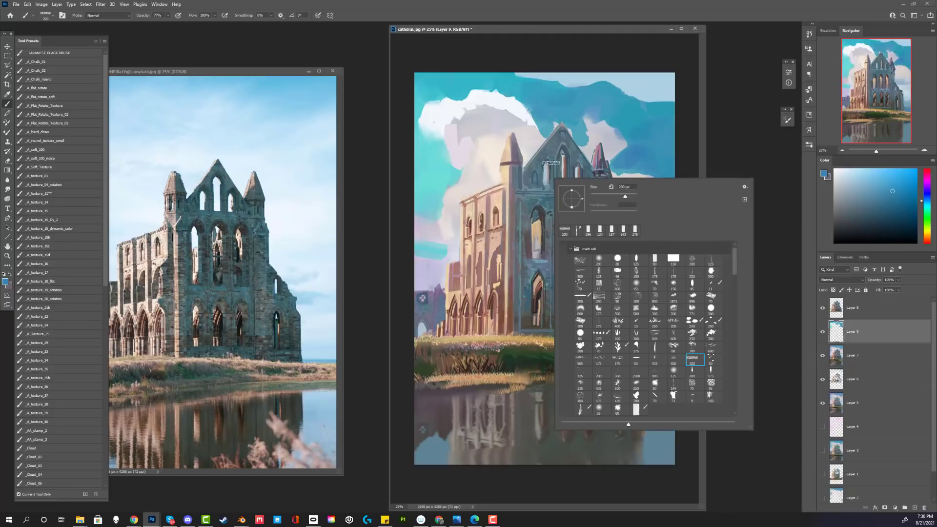
click(611, 229)
mouse_move(620, 231)
mouse_down()
mouse_move(618, 215)
mouse_move(619, 232)
mouse_up()
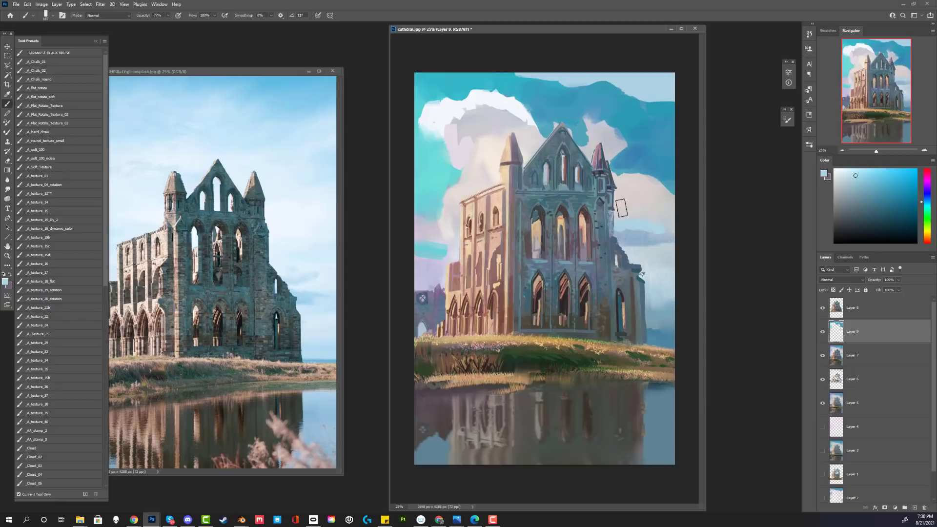
key(r)
key(b)
Paint a white highlight along the top edge of the cloud beside the right tower with a smaller, rotated brush
right_click(657, 186)
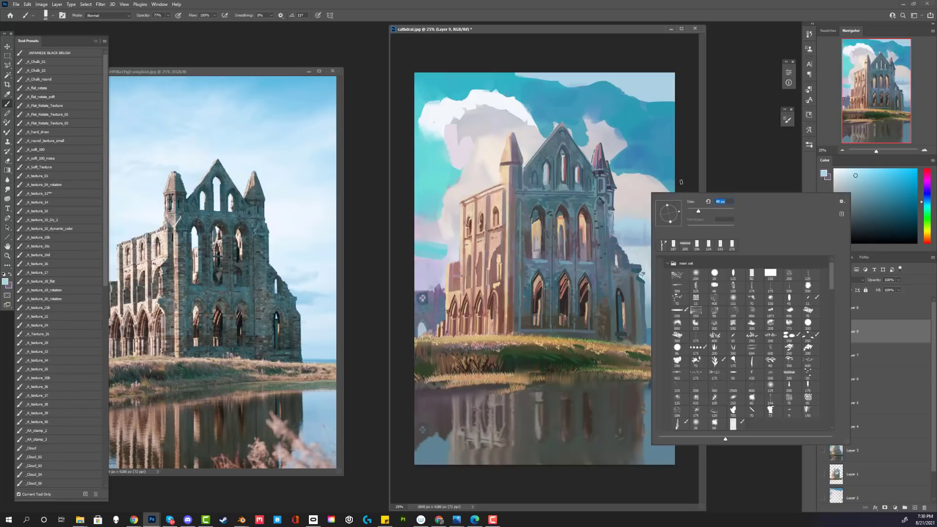
alt+click(635, 186)
right_click(686, 211)
click(702, 227)
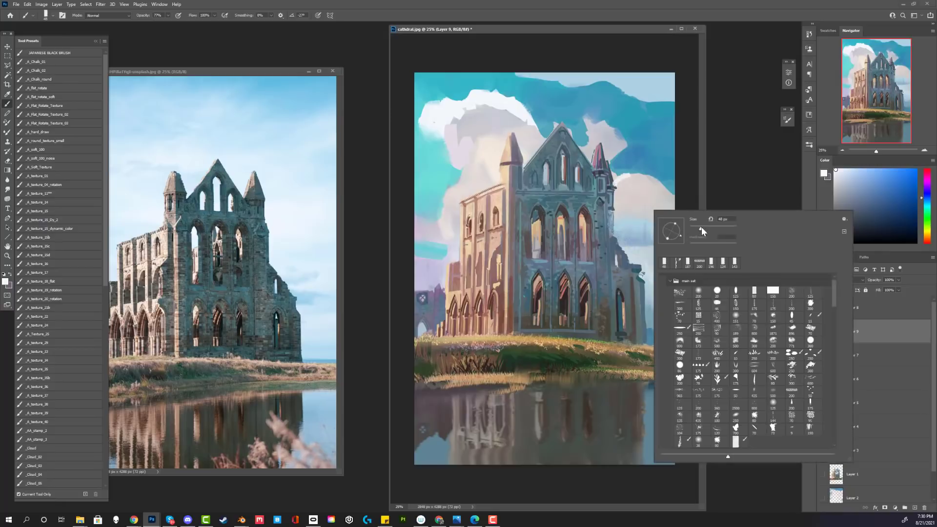
mouse_move(641, 173)
mouse_down()
mouse_move(620, 184)
mouse_move(615, 208)
mouse_up()
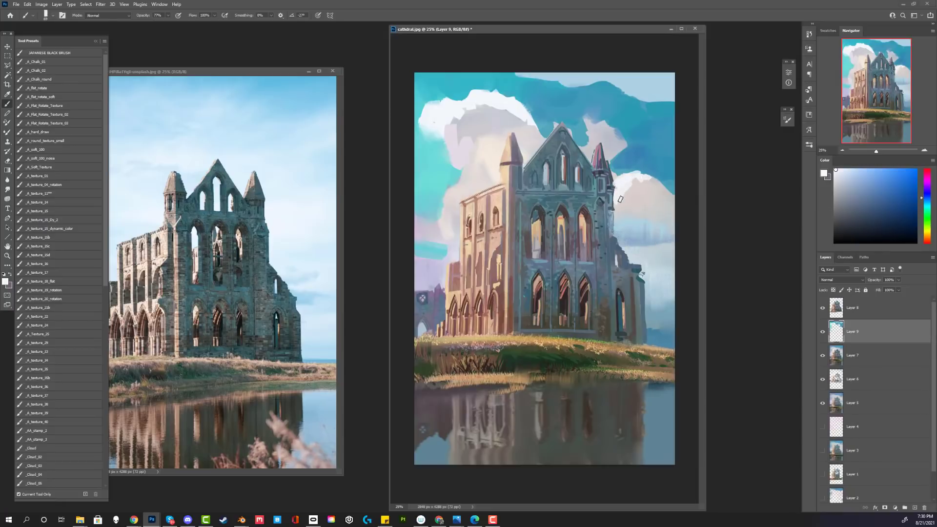
Shade the body of the right-hand cloud with sampled light grey and add white strokes to its lower puffs
alt+click(629, 197)
right_click(630, 197)
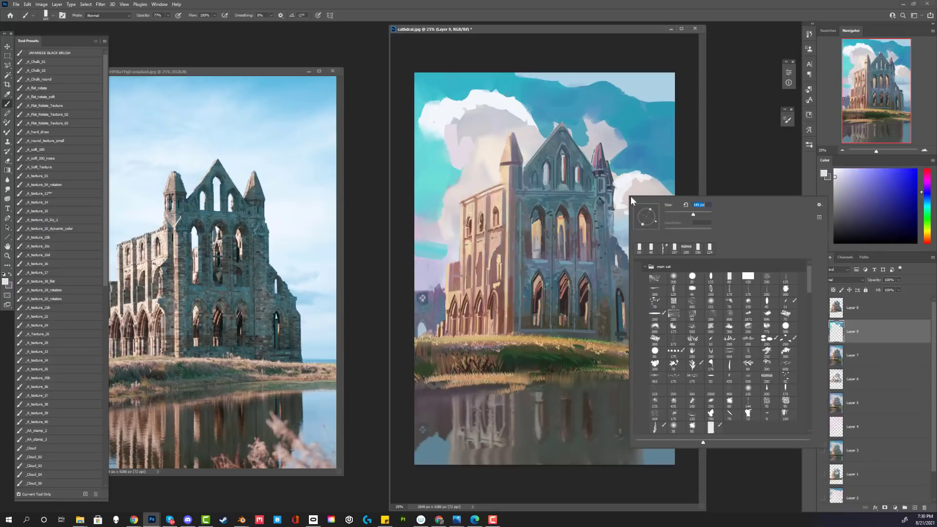
click(693, 214)
mouse_move(644, 189)
mouse_down()
mouse_move(638, 214)
mouse_move(666, 215)
mouse_move(618, 220)
mouse_move(658, 217)
mouse_move(654, 230)
mouse_up()
alt+click(624, 203)
key(ctrl+z)
key(ctrl+z)
right_click(642, 202)
click(676, 240)
key(ctrl+z)
key(r)
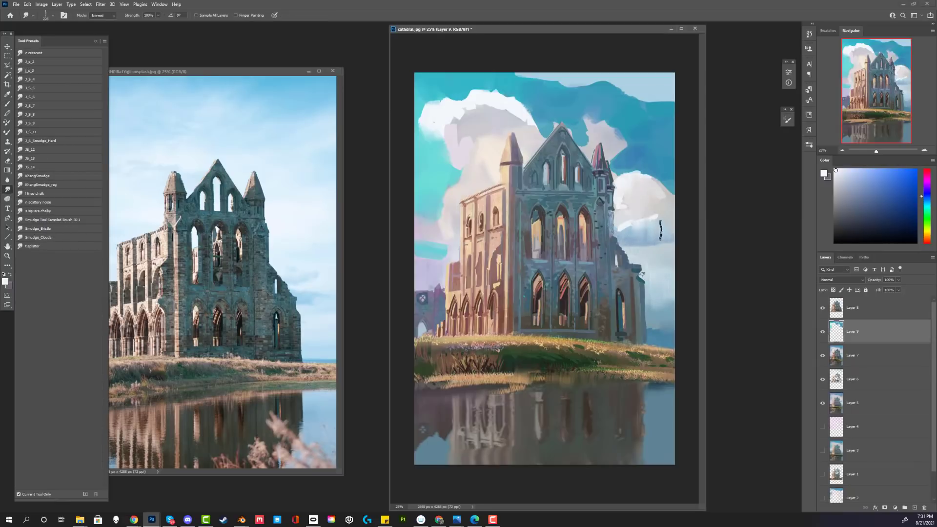
click(7, 105)
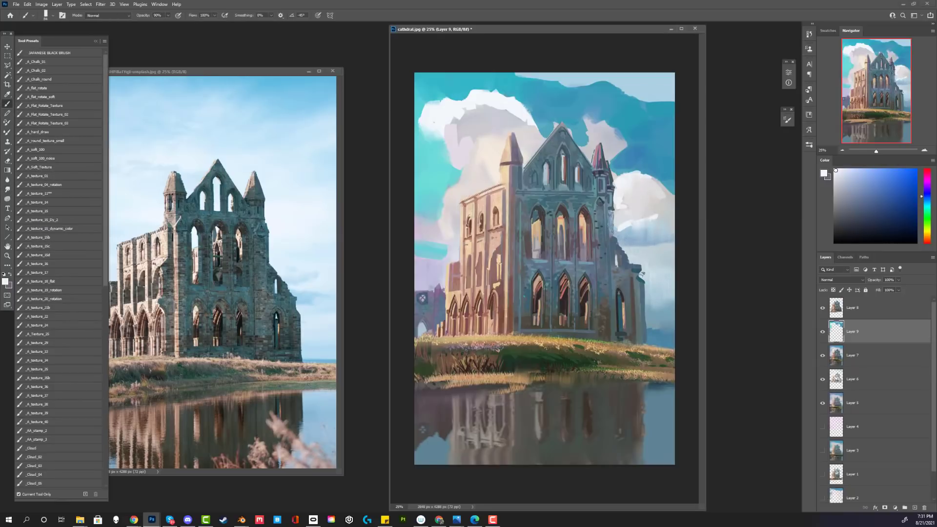
key(alt+Tab)
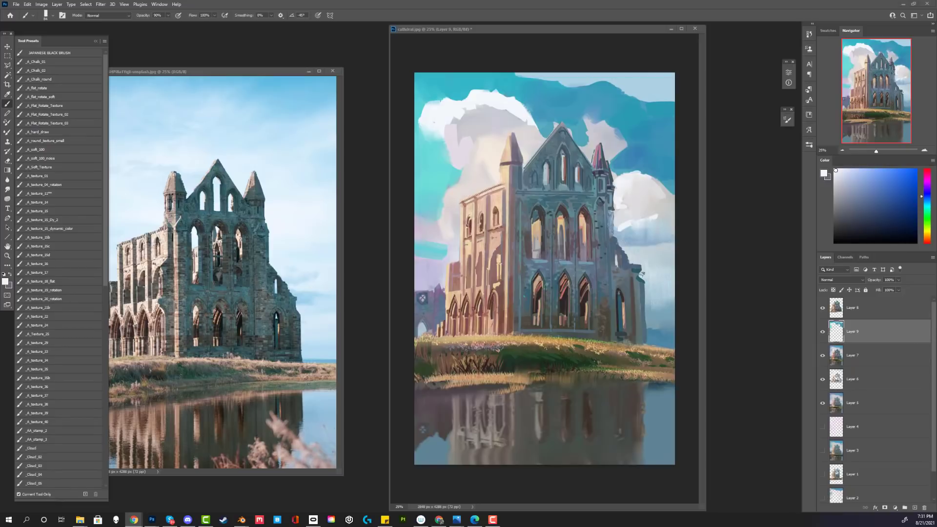
key(alt+Tab)
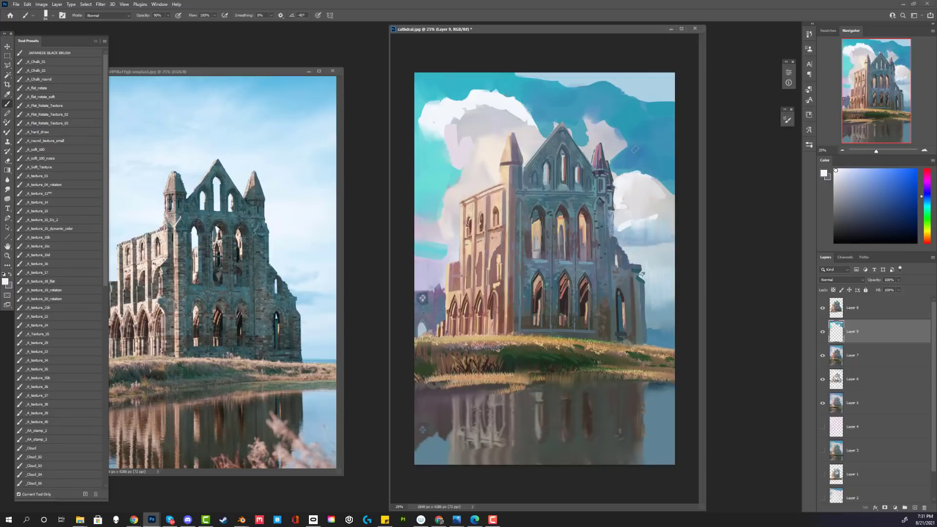
Undo the last cloud stroke, then try a resized brush with sampled tones on the cloud between gable and right tower
key(ctrl+z)
right_click(605, 124)
click(674, 144)
alt+click(444, 140)
alt+click(443, 140)
mouse_move(589, 123)
mouse_down()
mouse_move(576, 128)
mouse_move(596, 140)
mouse_up()
key(ctrl+z)
alt+click(619, 188)
alt+click(596, 140)
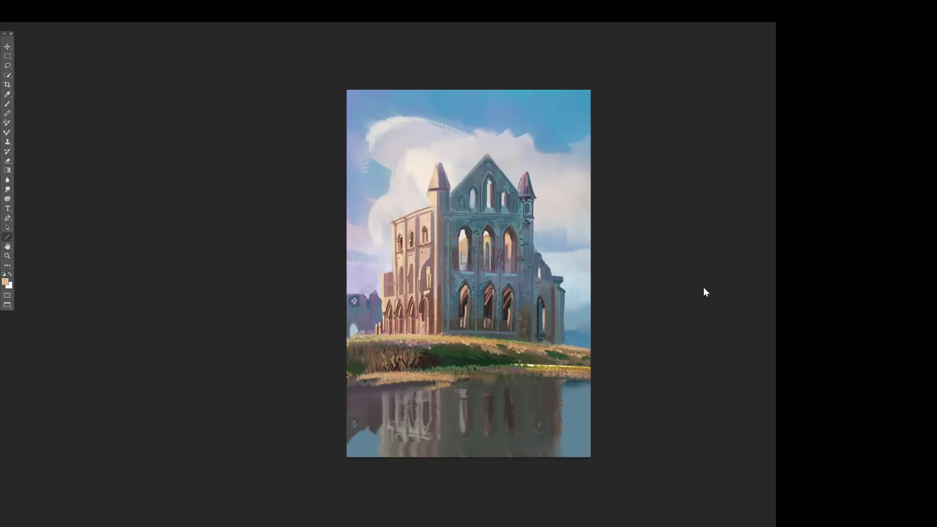
key(ctrl+plus)
drag(709, 319, 664, 348)
drag(661, 339, 659, 335)
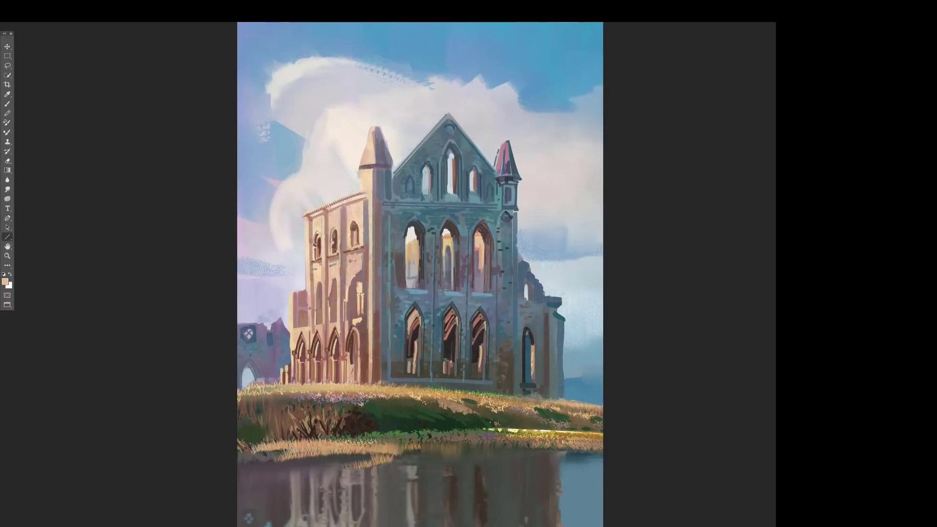